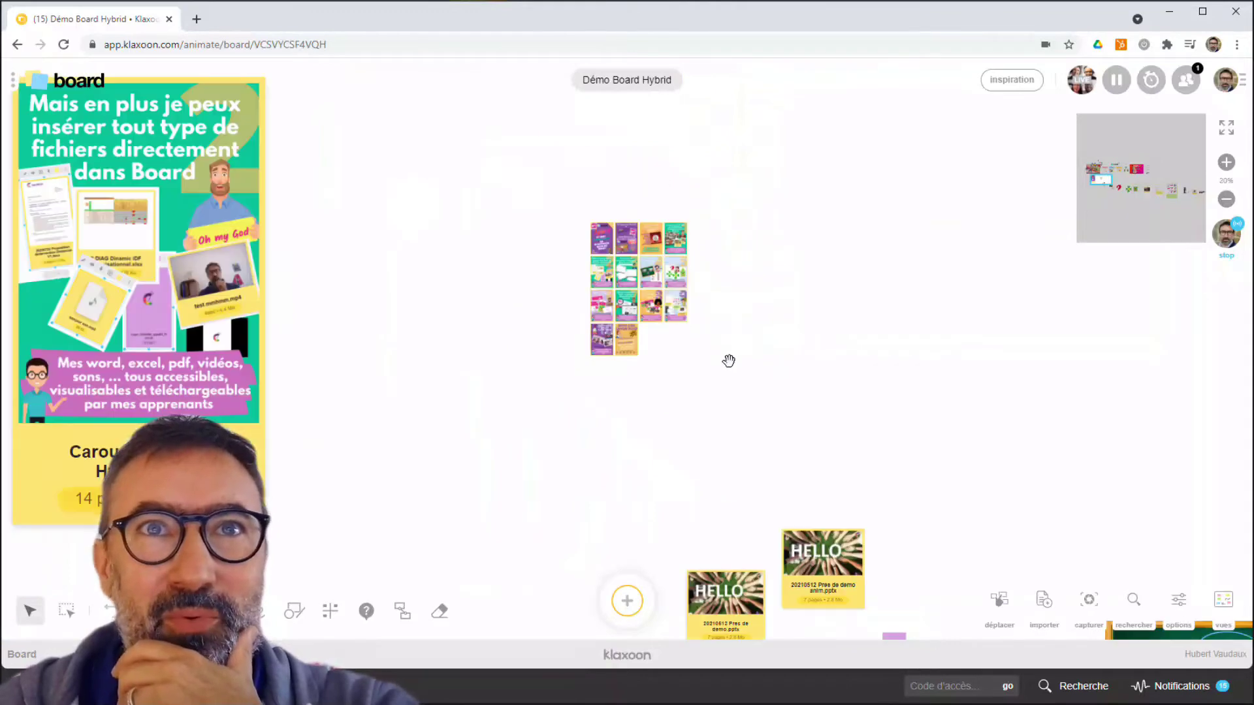
Step: Group all the extracted page cards together, enlarge them and place the grid beside the Caroussel Board Hybrid.pdf card
{"action": "left_click_drag", "start_coordinate": [670, 306], "coordinate": [662, 421]}
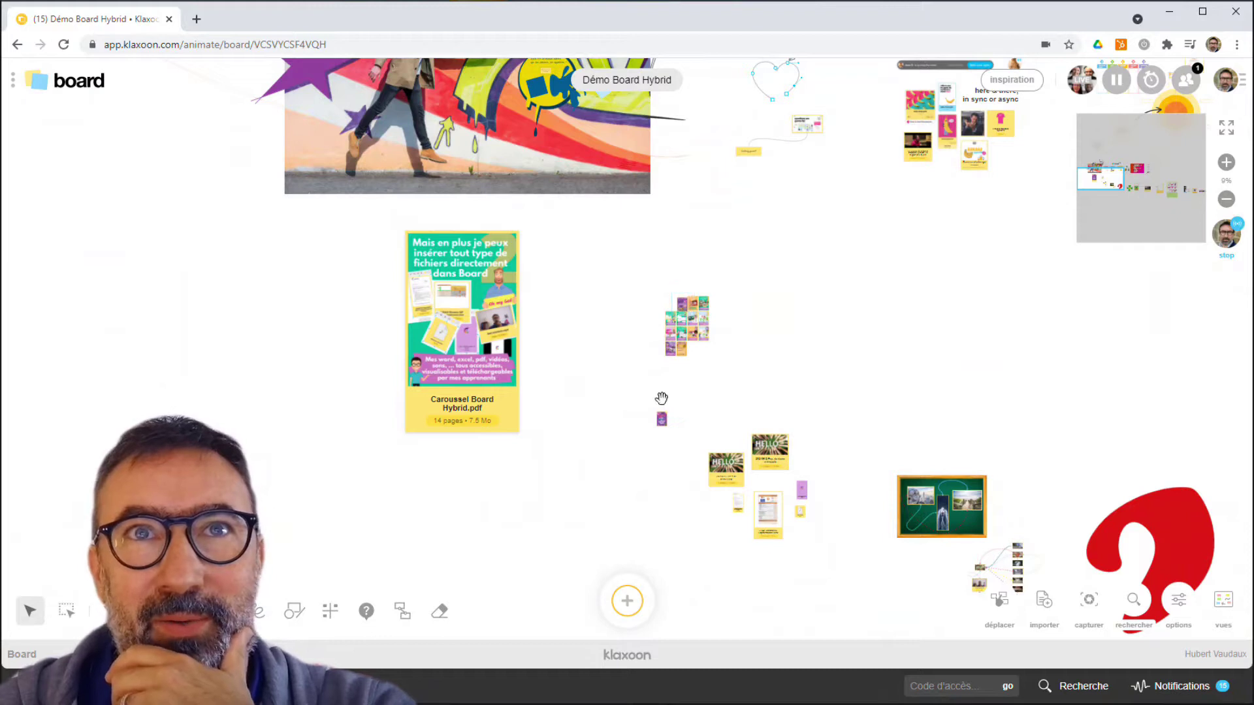
{"action": "left_click_drag", "start_coordinate": [662, 421], "coordinate": [759, 383]}
{"action": "left_click", "coordinate": [65, 612]}
{"action": "left_click_drag", "start_coordinate": [793, 252], "coordinate": [839, 119]}
{"action": "left_click_drag", "start_coordinate": [758, 317], "coordinate": [703, 377]}
{"action": "left_click", "coordinate": [864, 341]}
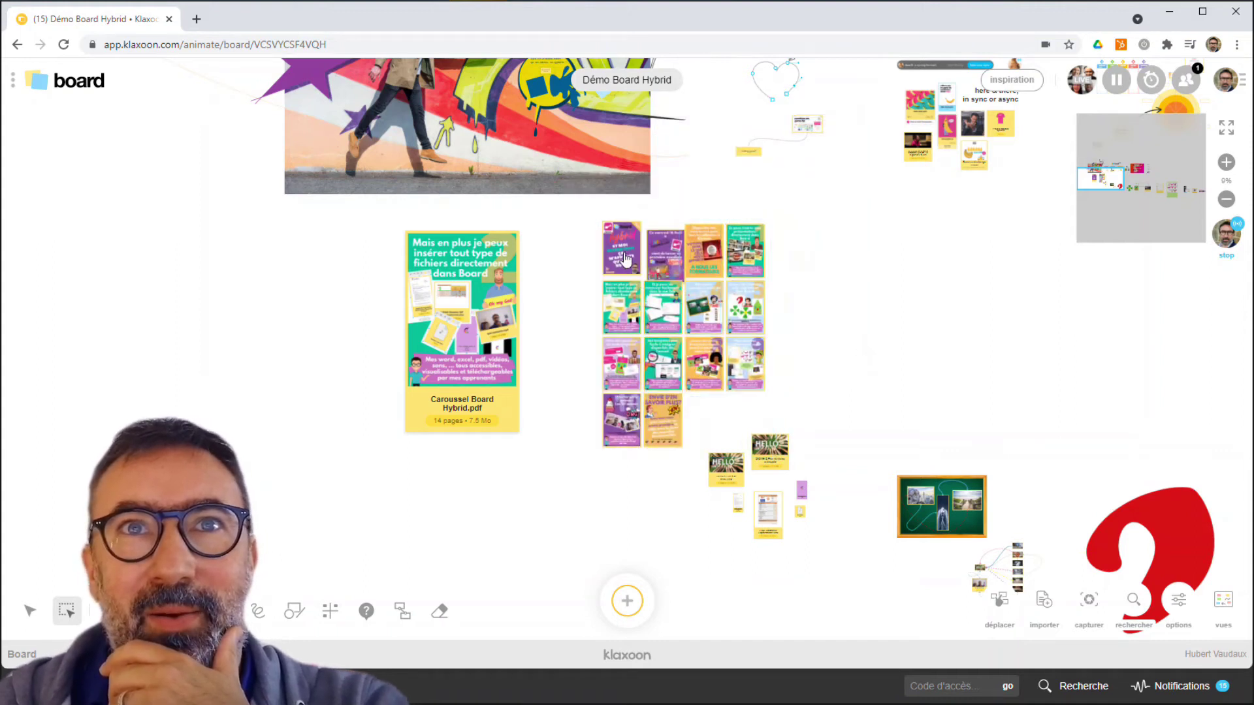
Step: Pull the four top-row page cards out of the grid, placing three in a row beside it and the fourth above the HELLO presentations
{"action": "left_click_drag", "start_coordinate": [625, 262], "coordinate": [811, 294]}
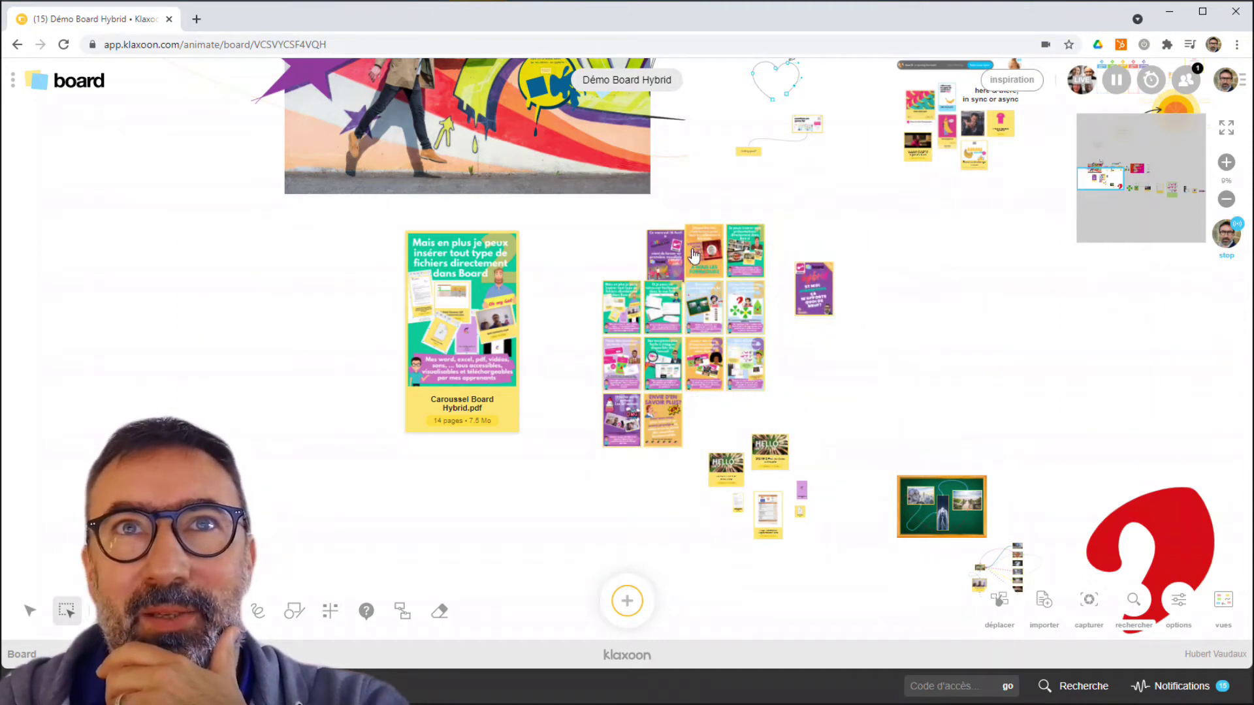
{"action": "left_click_drag", "start_coordinate": [673, 258], "coordinate": [868, 296]}
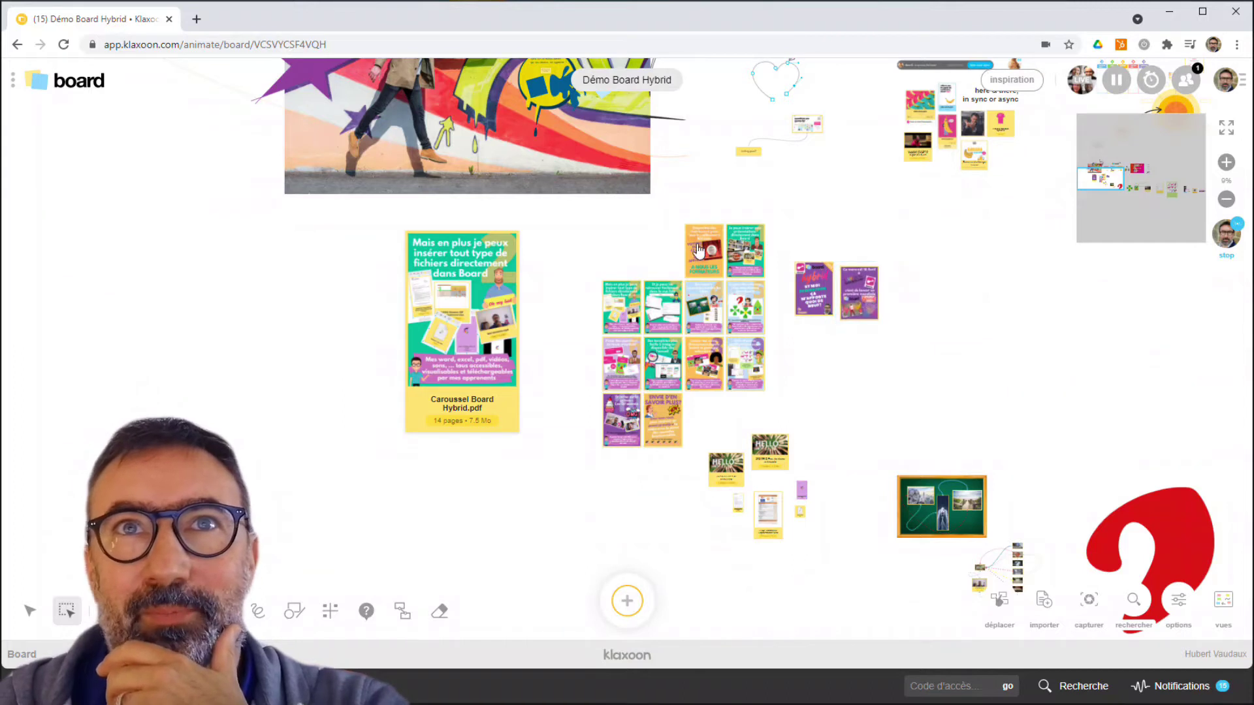
{"action": "left_click_drag", "start_coordinate": [725, 264], "coordinate": [940, 317]}
{"action": "scroll", "coordinate": [982, 293], "scroll_direction": "up", "scroll_amount": 1}
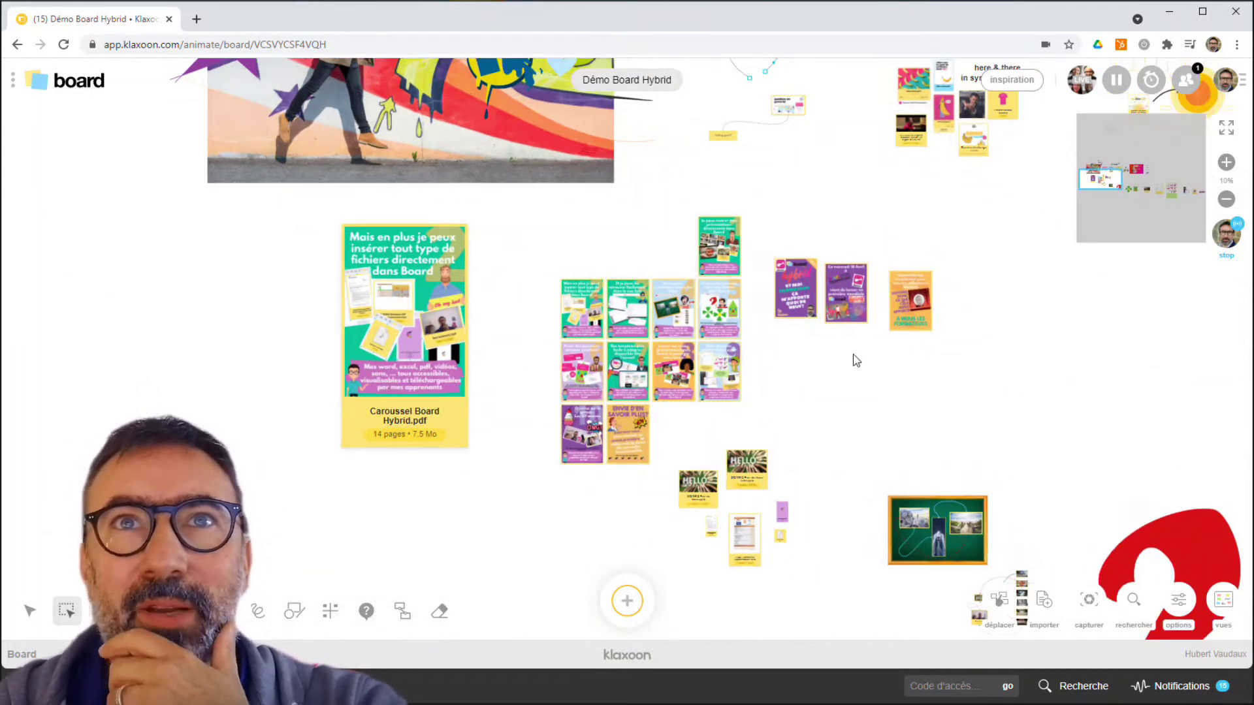
{"action": "left_click_drag", "start_coordinate": [716, 250], "coordinate": [789, 421]}
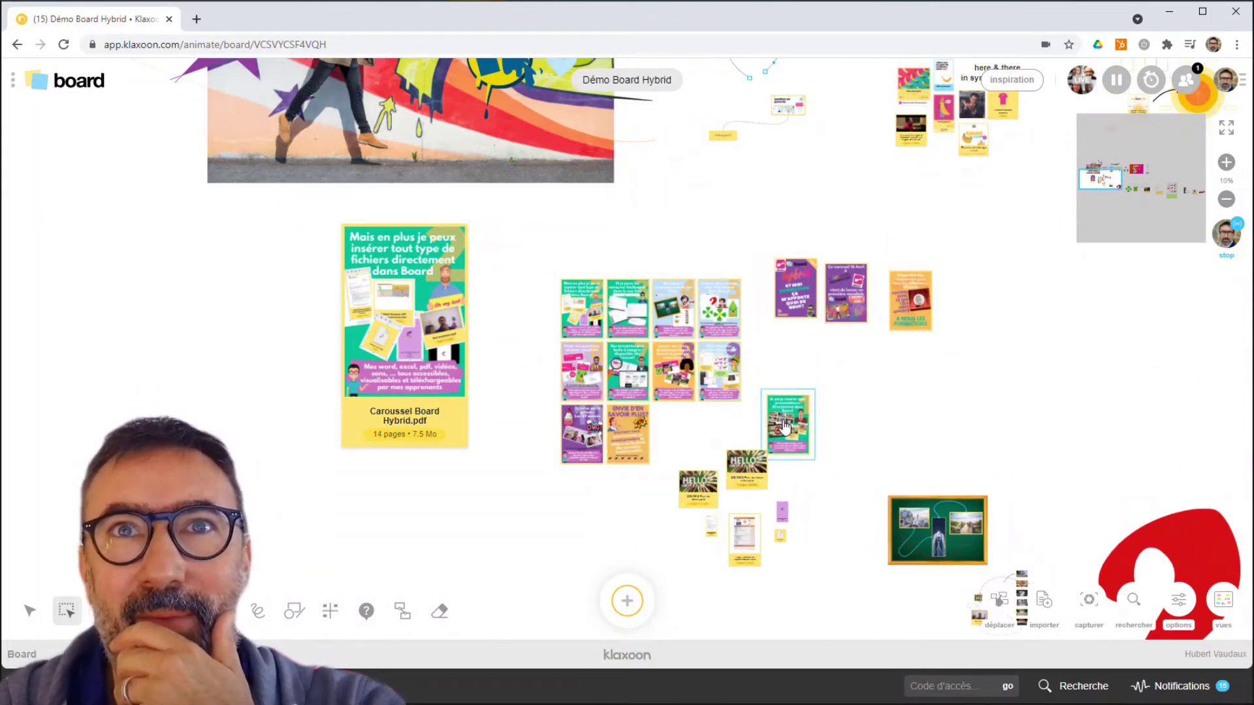
Step: Move the ten remaining page cards together to the empty area beyond the three separated cards
{"action": "left_click_drag", "start_coordinate": [883, 413], "coordinate": [735, 304]}
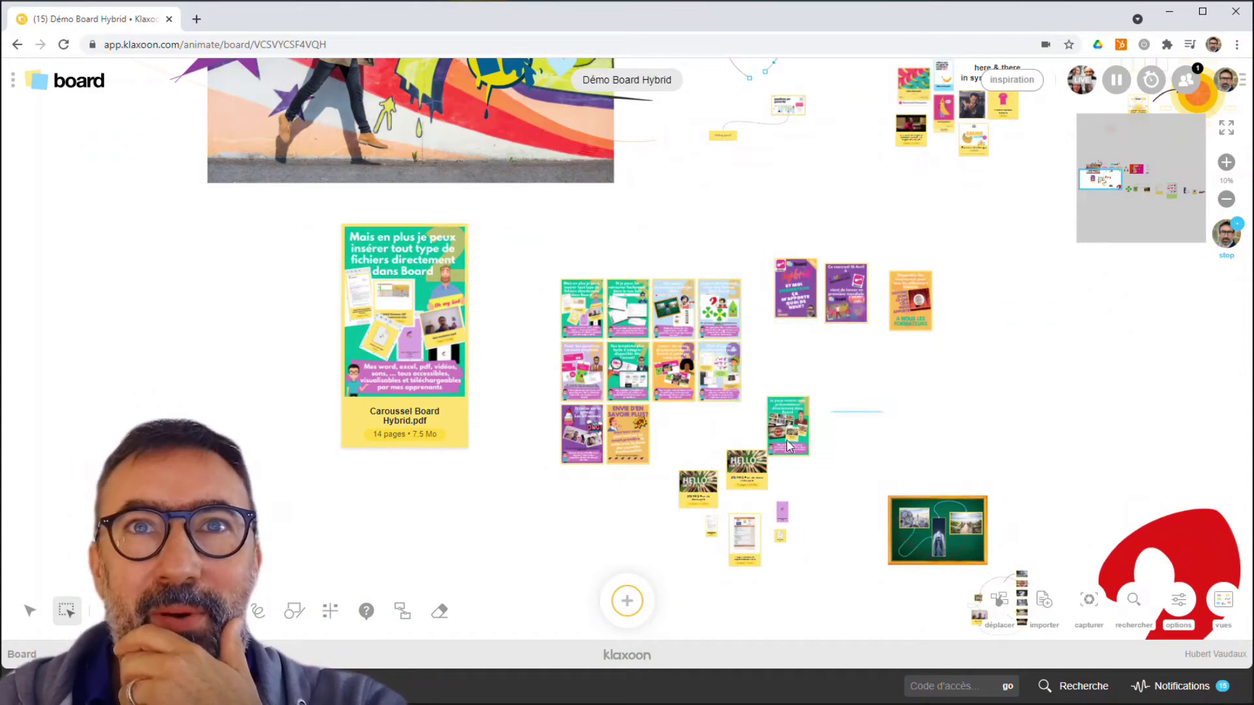
{"action": "left_click_drag", "start_coordinate": [529, 239], "coordinate": [750, 479]}
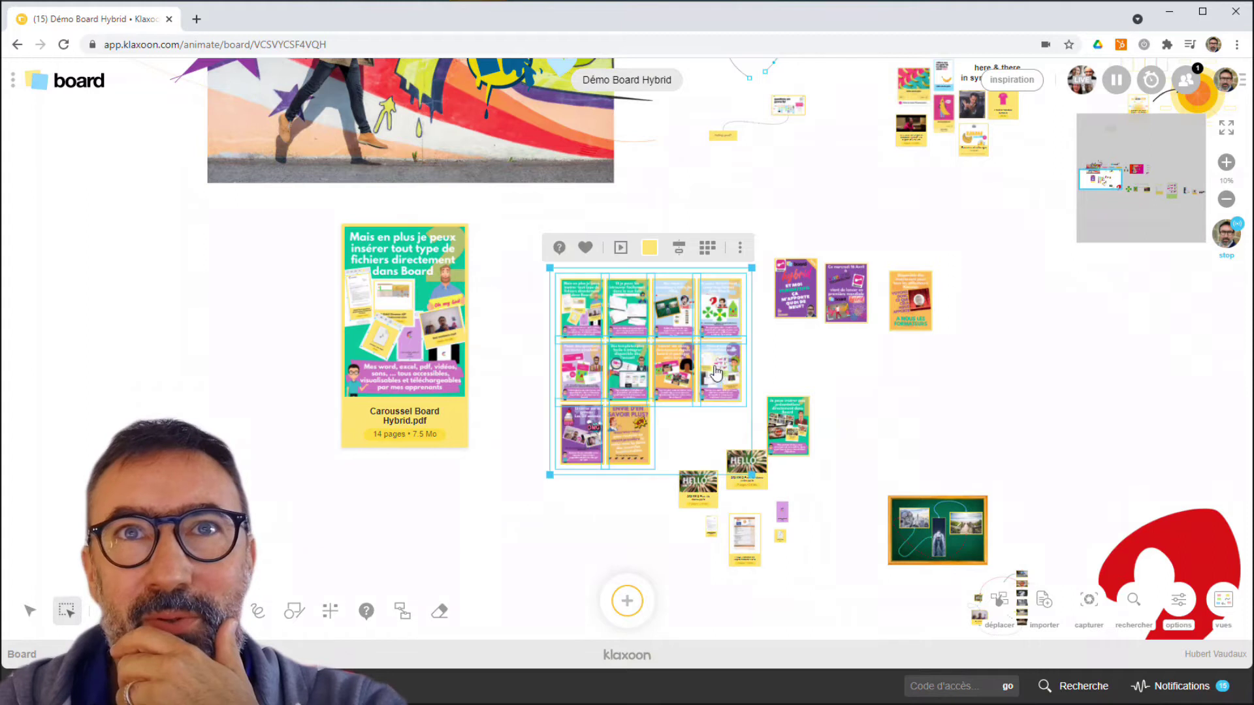
{"action": "left_click_drag", "start_coordinate": [684, 358], "coordinate": [1178, 360]}
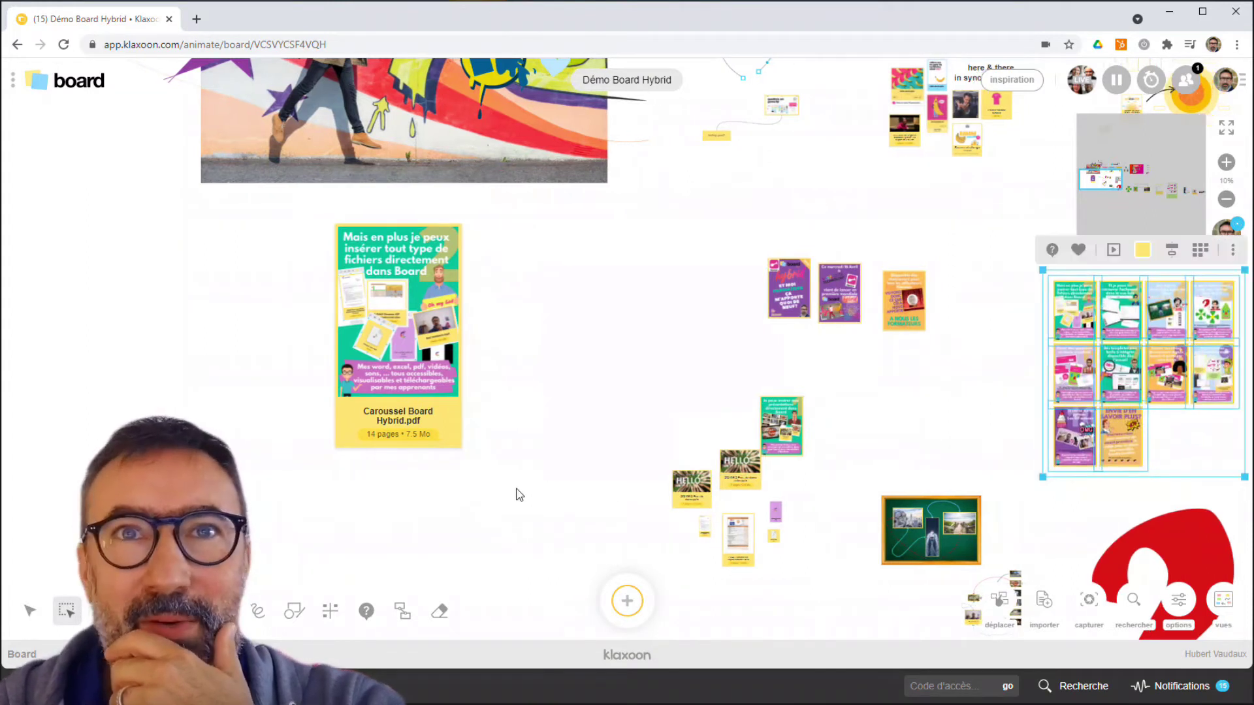
{"action": "left_click", "coordinate": [63, 611]}
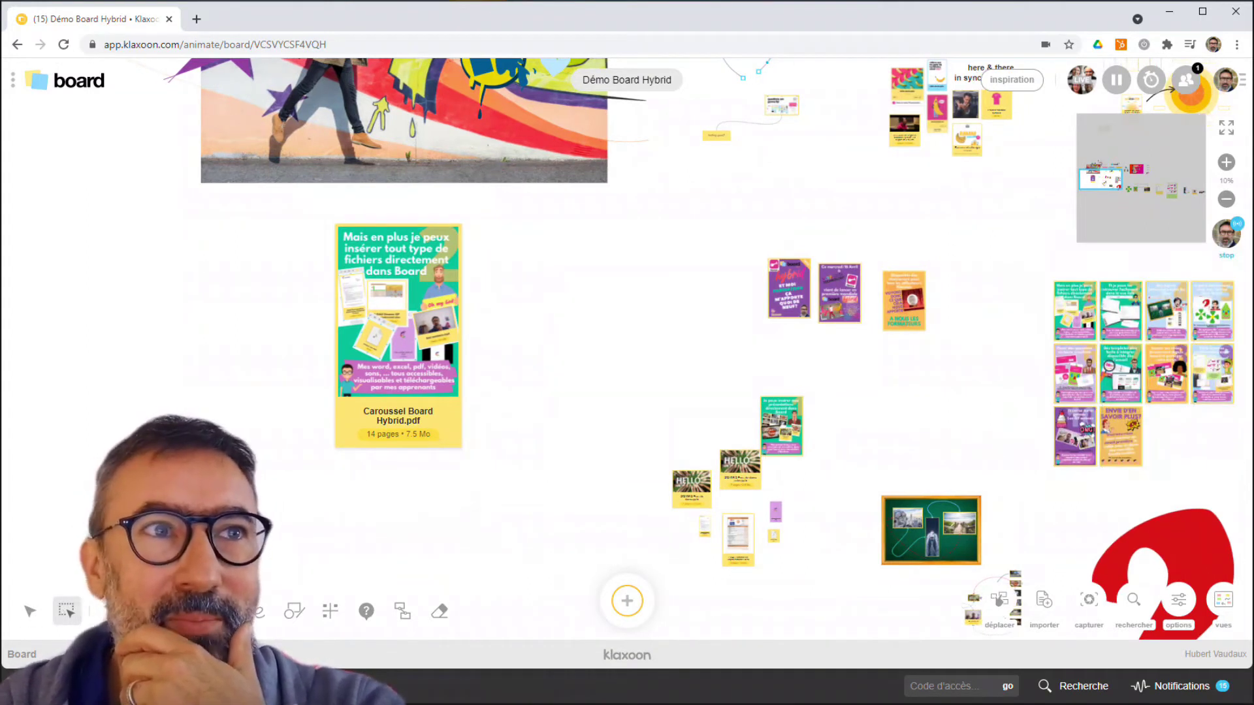
Step: Enlarge the "Je peux insérer mes présentations directement dans Board" card and shift it slightly away from the HELLO presentations below
{"action": "left_click_drag", "start_coordinate": [625, 426], "coordinate": [384, 350]}
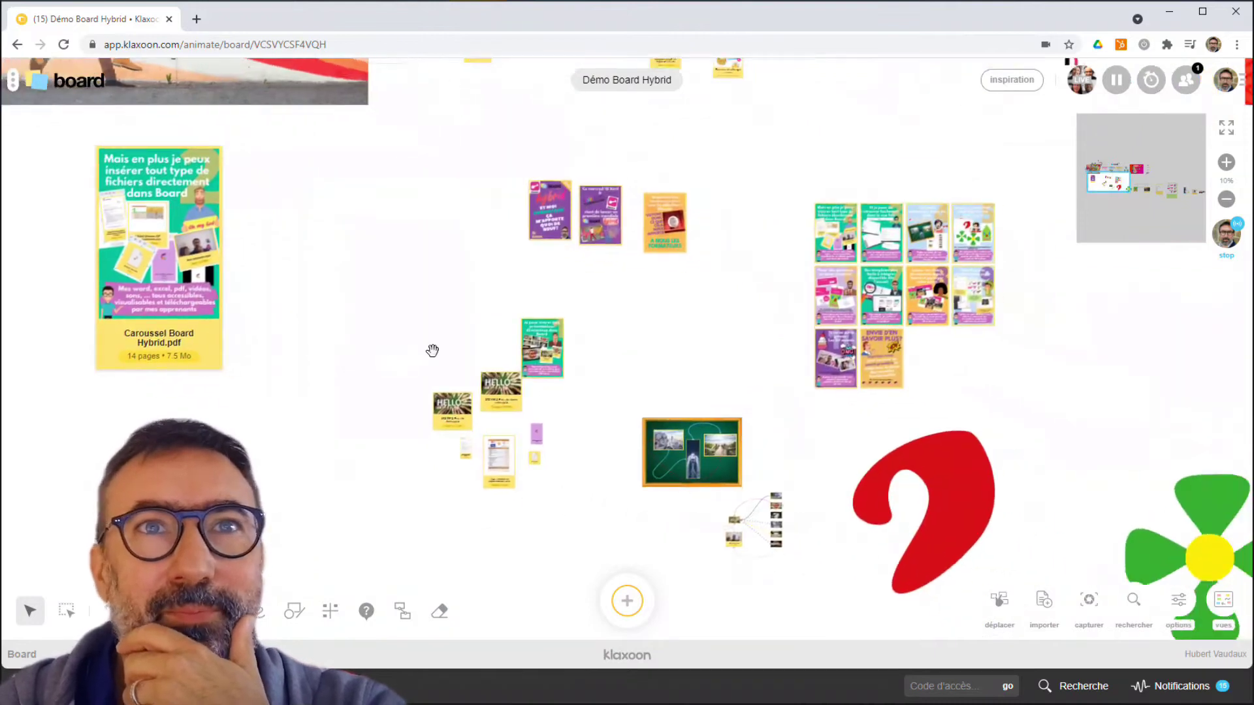
{"action": "scroll", "coordinate": [457, 352], "scroll_direction": "up", "scroll_amount": 3}
{"action": "left_click_drag", "start_coordinate": [774, 343], "coordinate": [495, 303]}
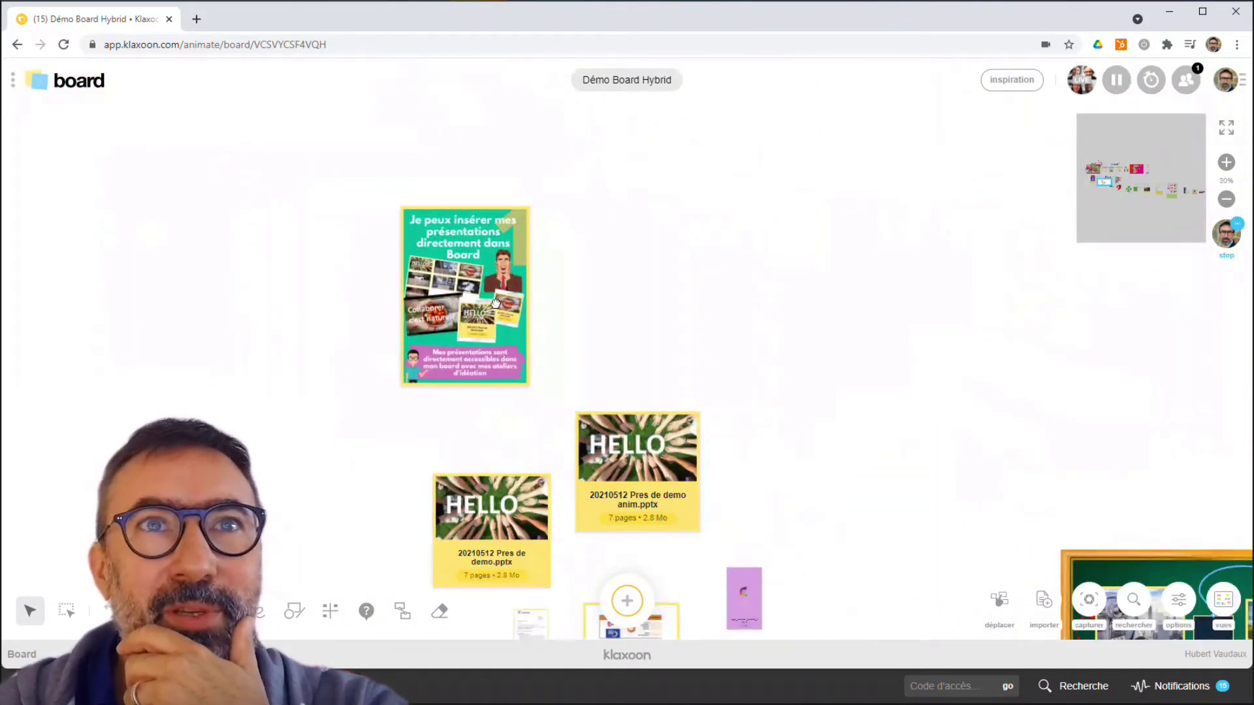
{"action": "left_click_drag", "start_coordinate": [574, 429], "coordinate": [570, 439]}
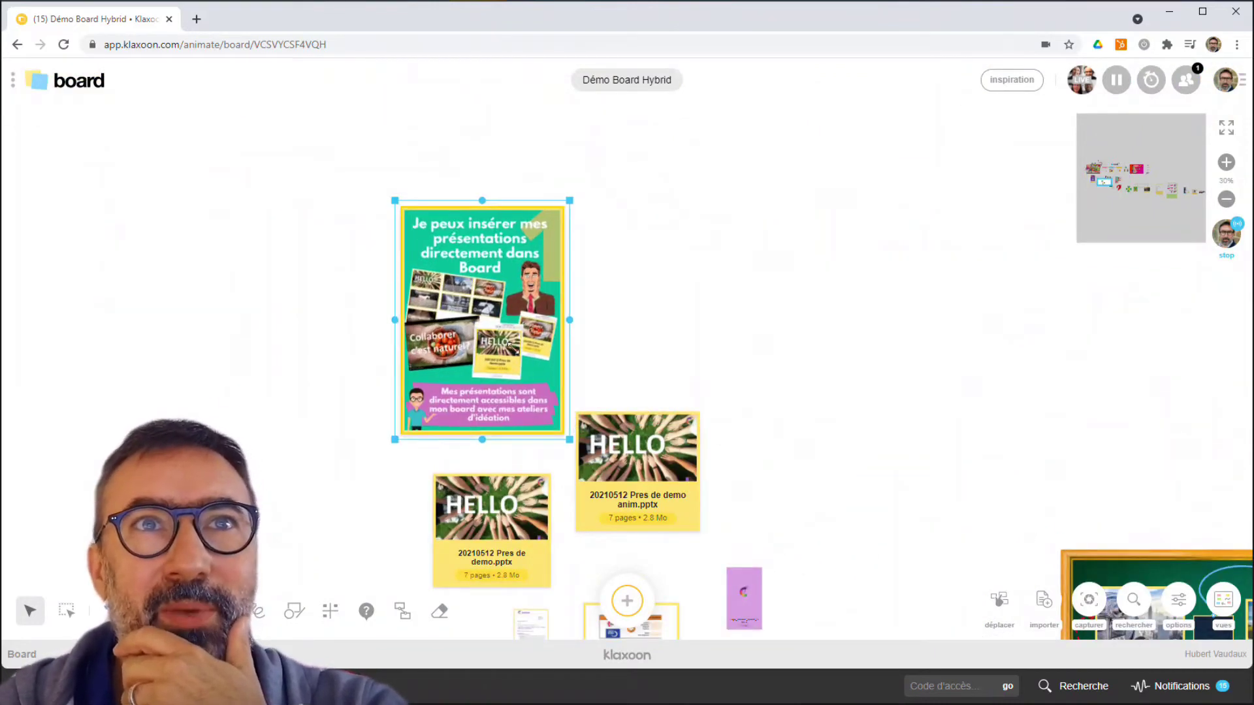
{"action": "left_click_drag", "start_coordinate": [535, 283], "coordinate": [570, 228]}
{"action": "left_click", "coordinate": [633, 288]}
{"action": "scroll", "coordinate": [739, 265], "scroll_direction": "up", "scroll_amount": 2}
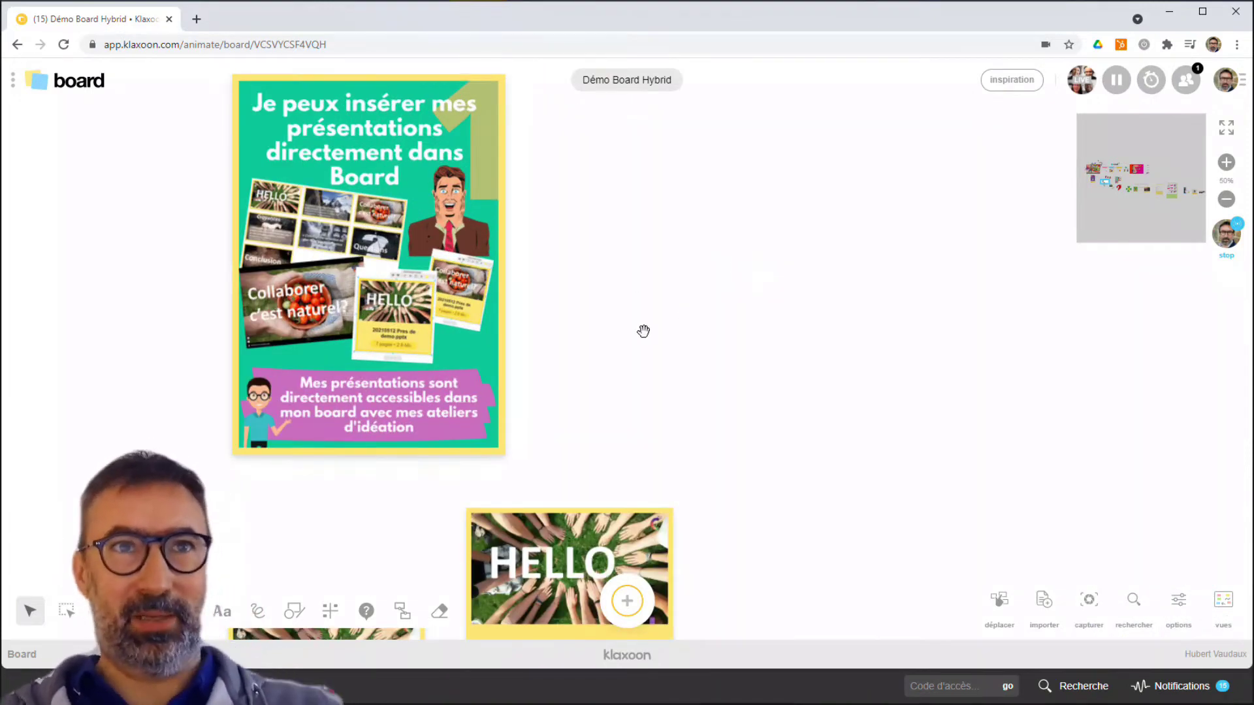
Step: Page through 20210512 Pres de demo anim.pptx on its card to slide 3 and back to slide 1
{"action": "scroll", "coordinate": [643, 334], "scroll_direction": "down", "scroll_amount": 2}
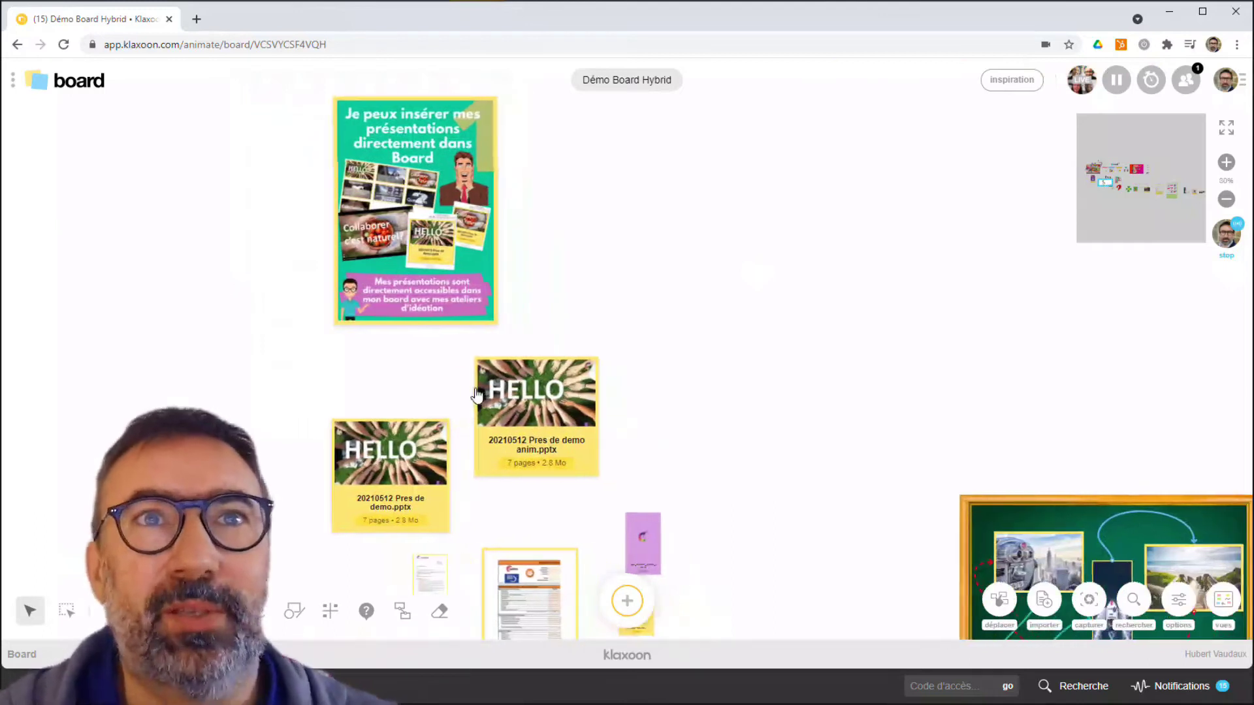
{"action": "left_click", "coordinate": [522, 382]}
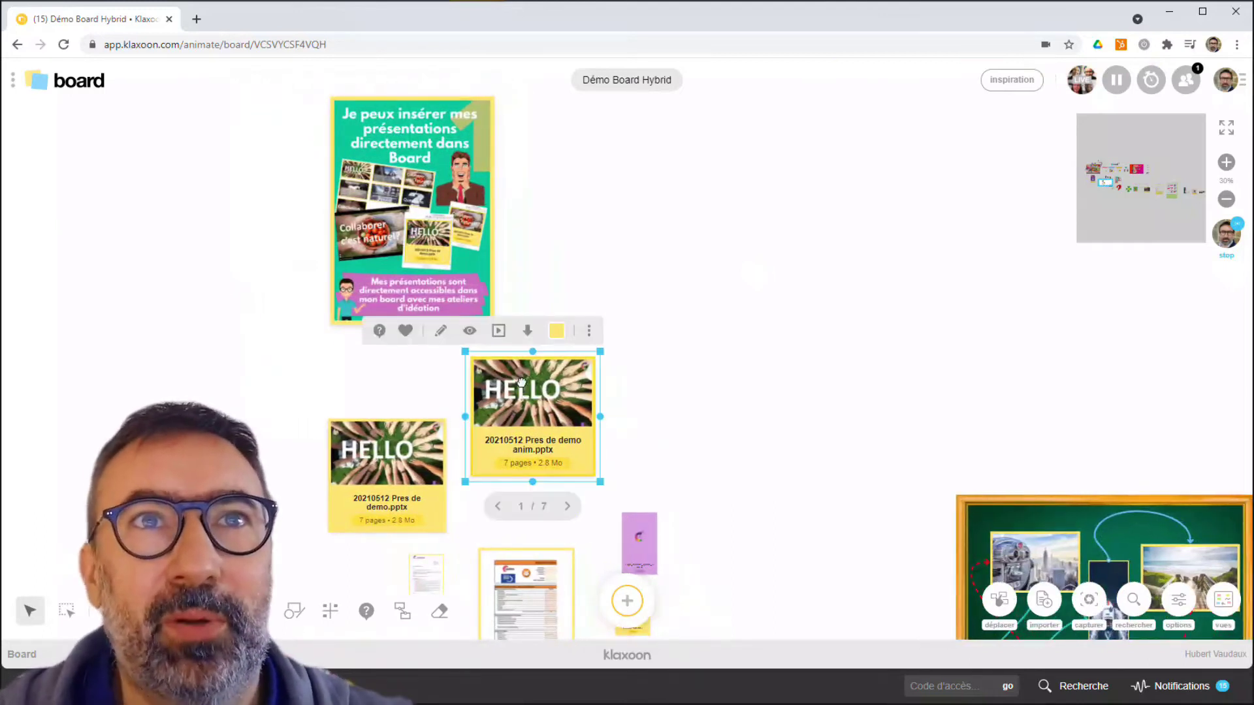
{"action": "left_click", "coordinate": [567, 507]}
{"action": "left_click", "coordinate": [568, 507]}
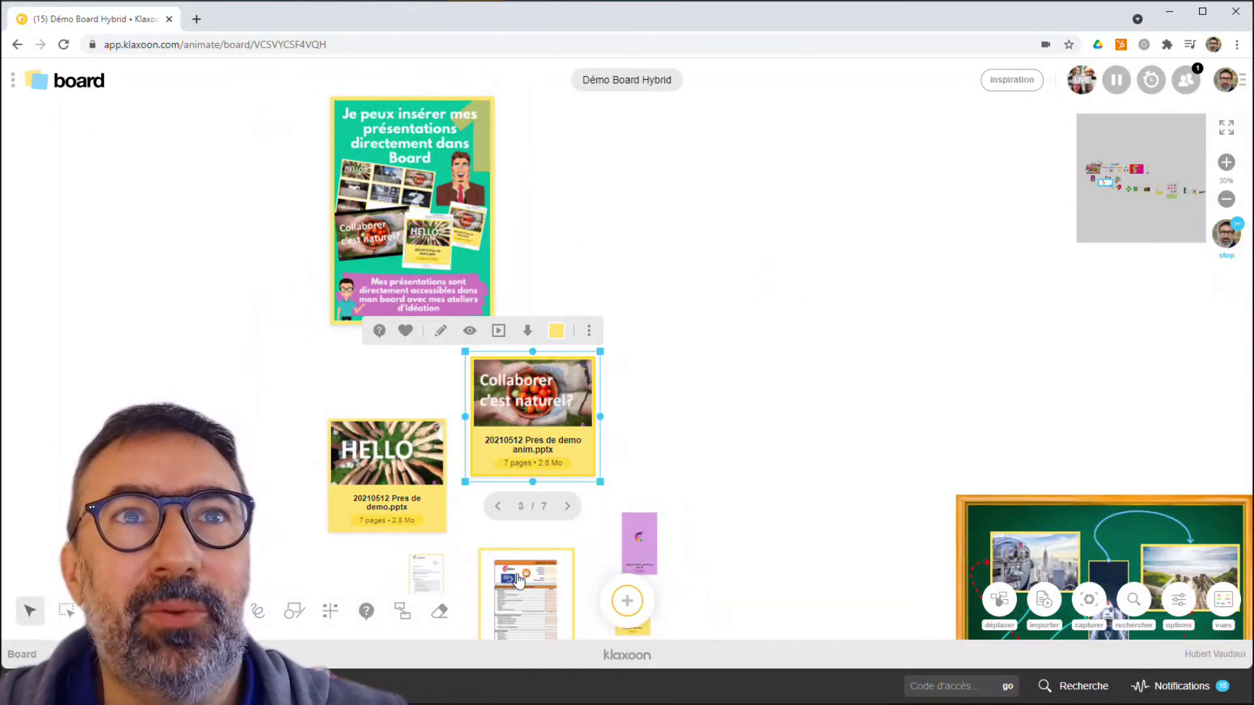
{"action": "left_click", "coordinate": [498, 507]}
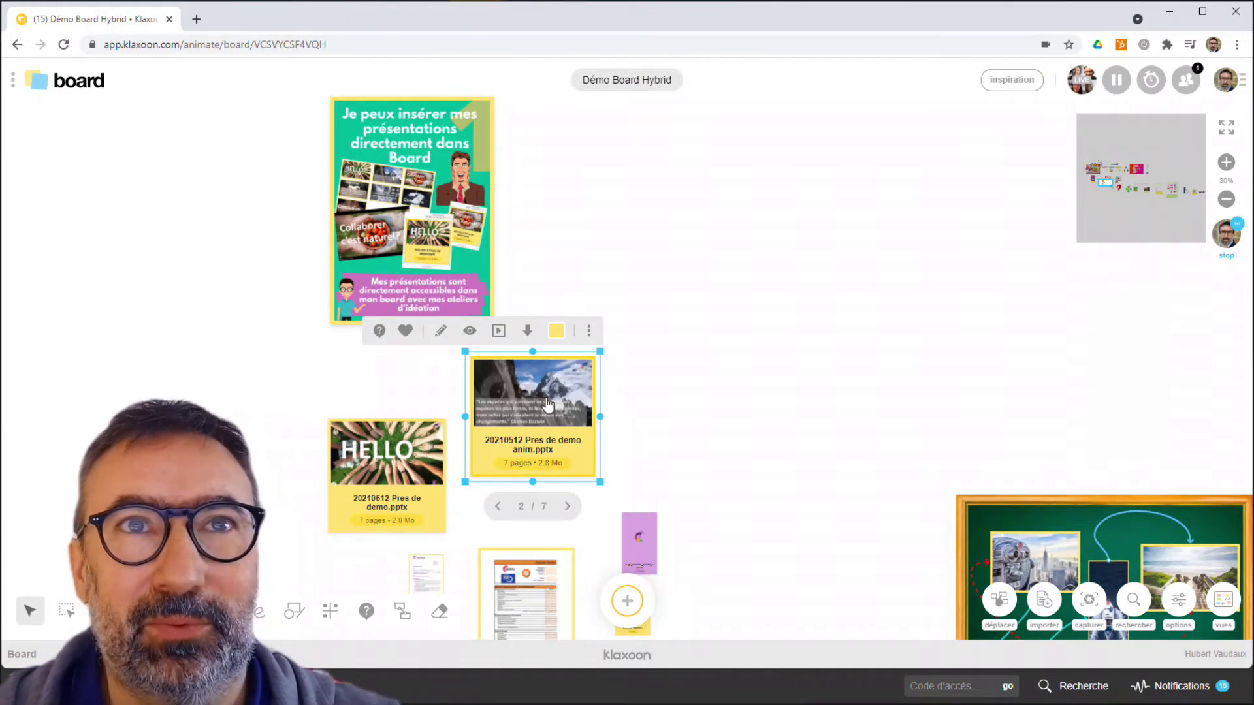
{"action": "left_click", "coordinate": [498, 506]}
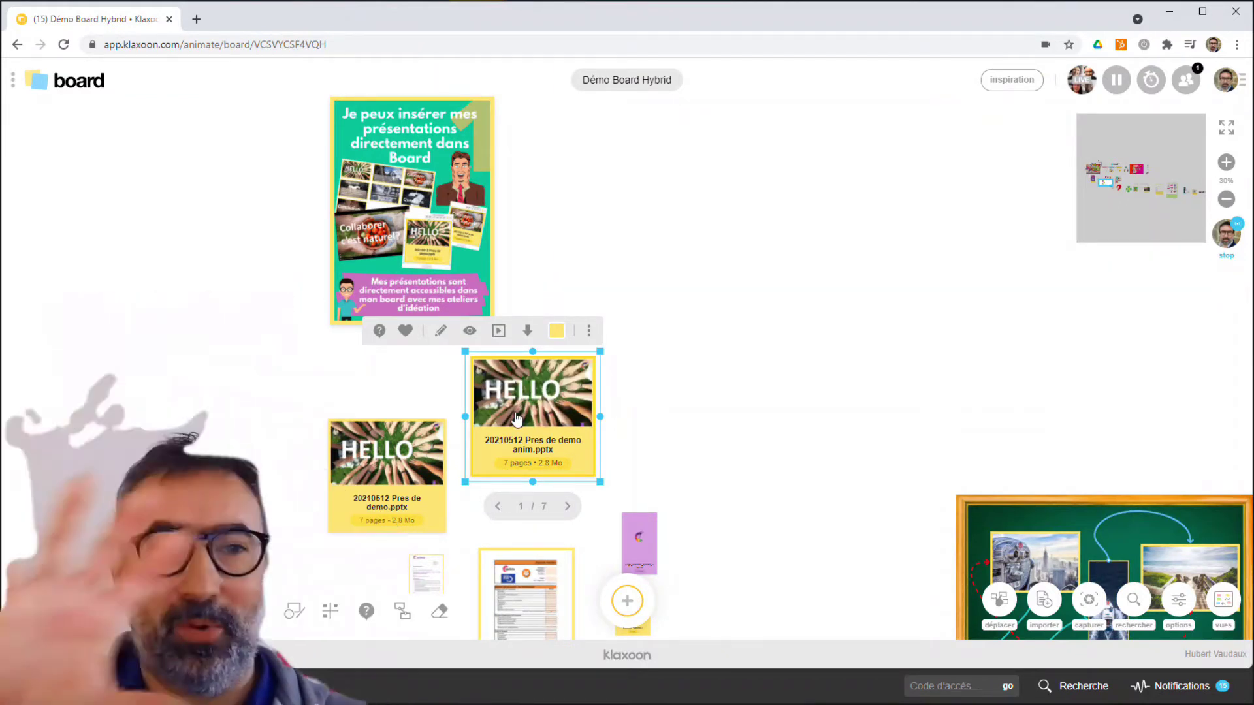
Step: Present 20210512 Pres de demo anim.pptx in full screen, advance to slide 2 and return to the board
{"action": "left_click", "coordinate": [589, 332]}
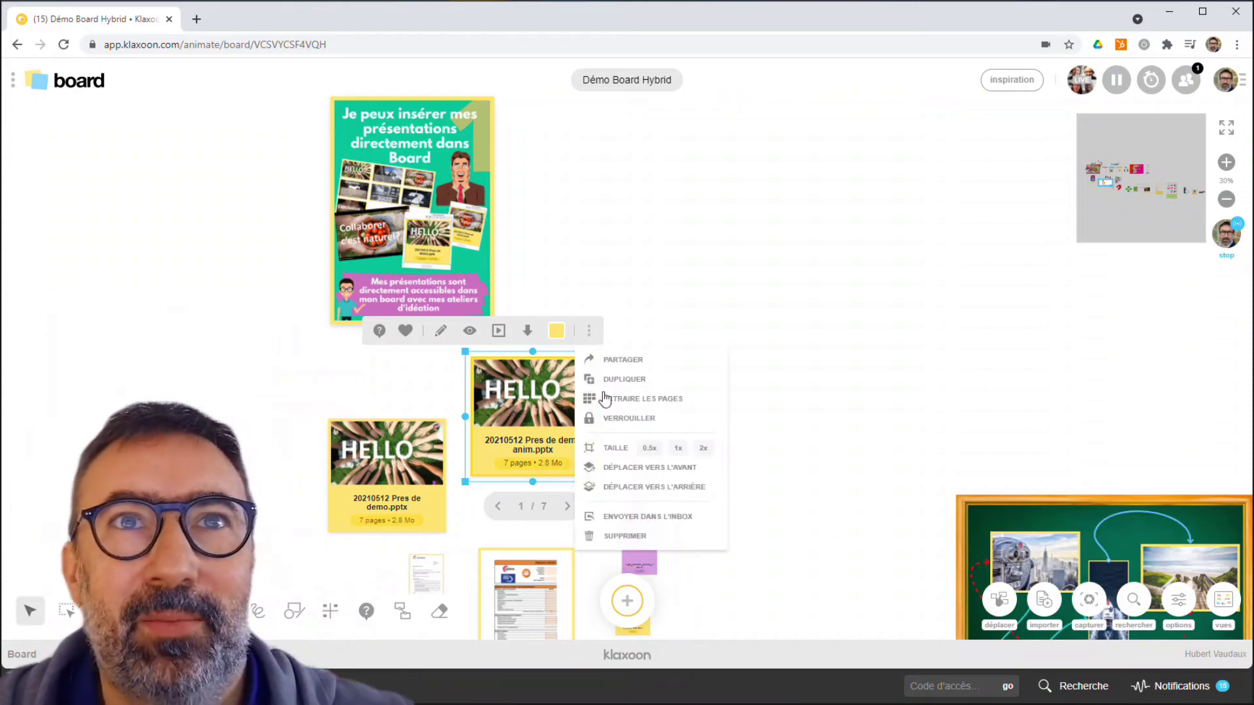
{"action": "left_click", "coordinate": [499, 331]}
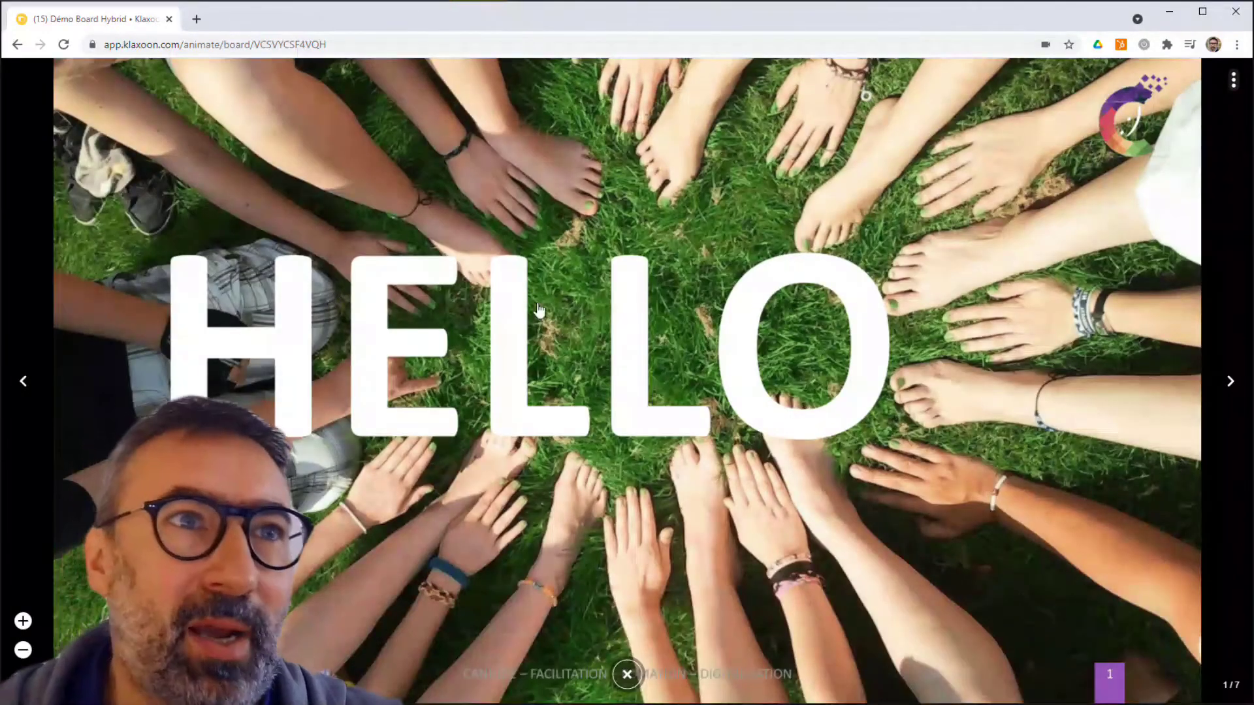
{"action": "left_click", "coordinate": [1228, 384]}
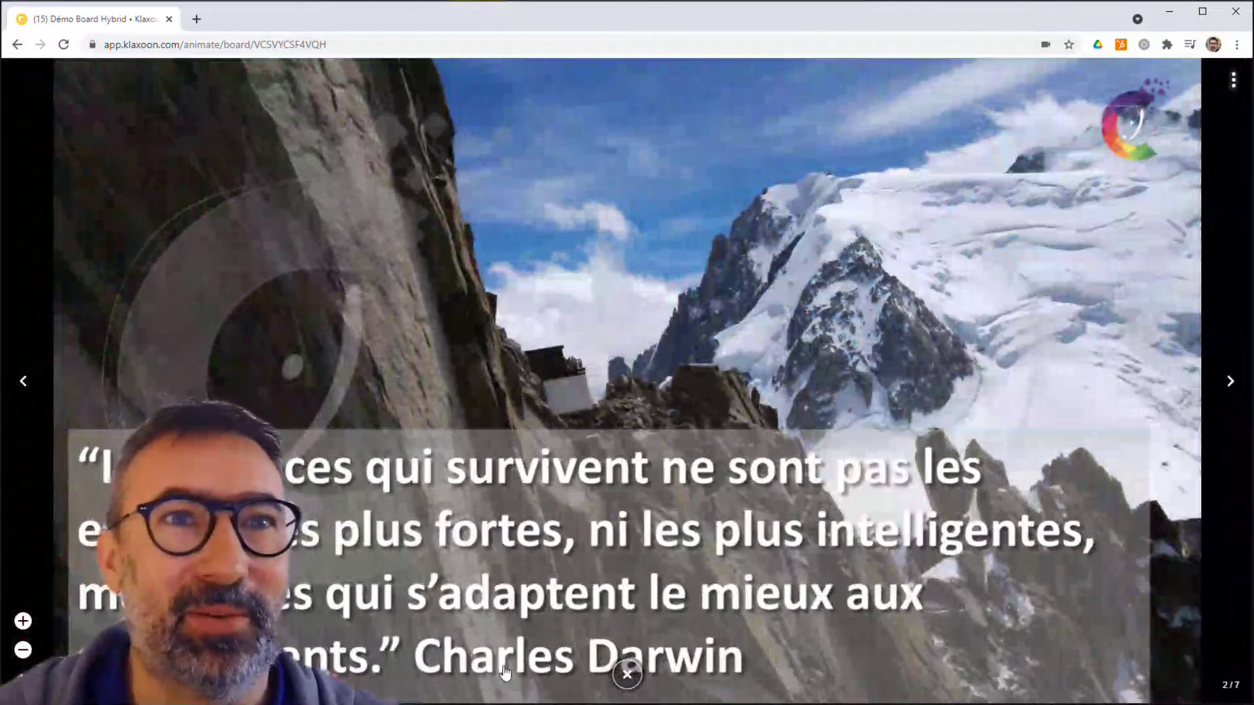
{"action": "left_click", "coordinate": [627, 675]}
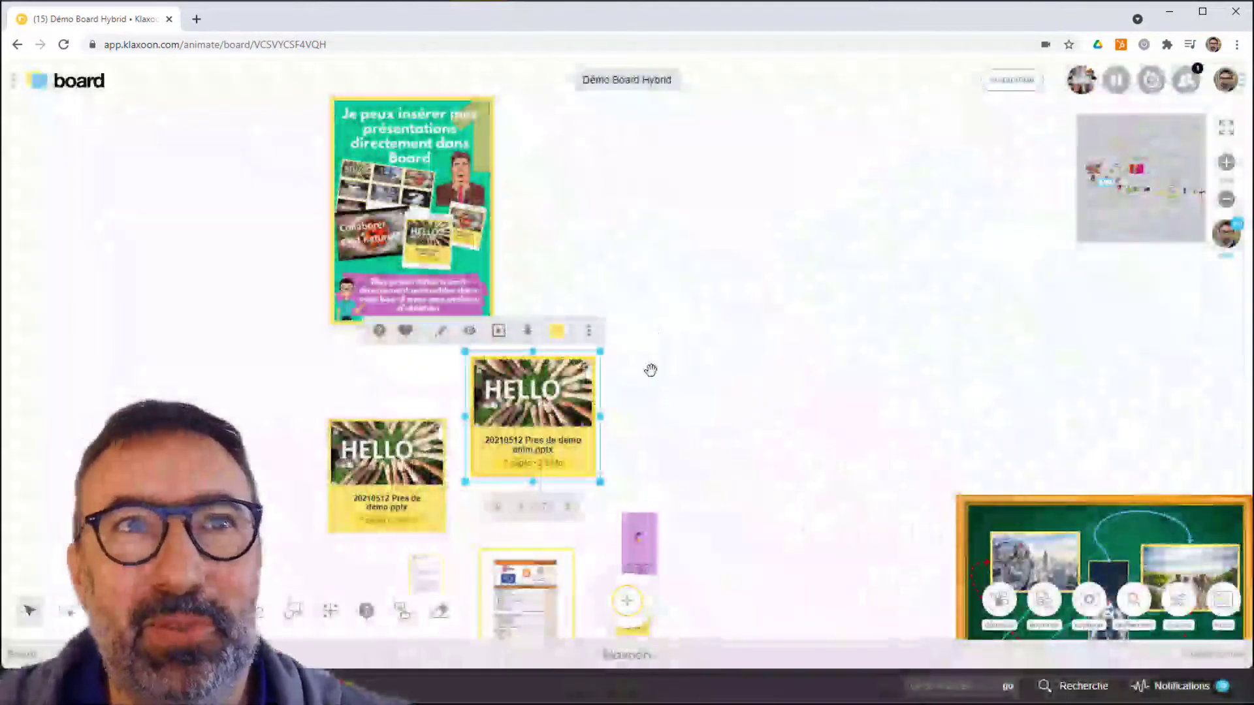
Step: Open the card of 20200722 Proposition dintervention Distanciel V1.docx in a large preview and close it
{"action": "left_click_drag", "start_coordinate": [698, 551], "coordinate": [676, 430]}
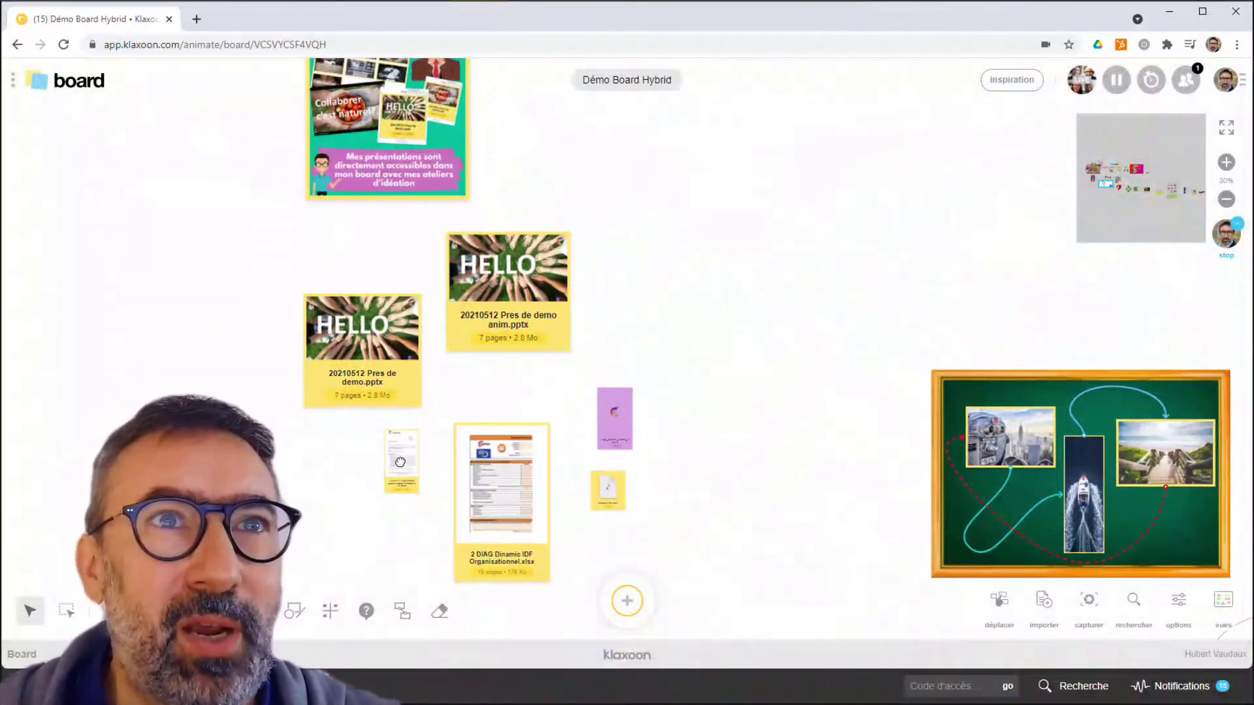
{"action": "left_click", "coordinate": [400, 461]}
{"action": "left_click", "coordinate": [400, 461]}
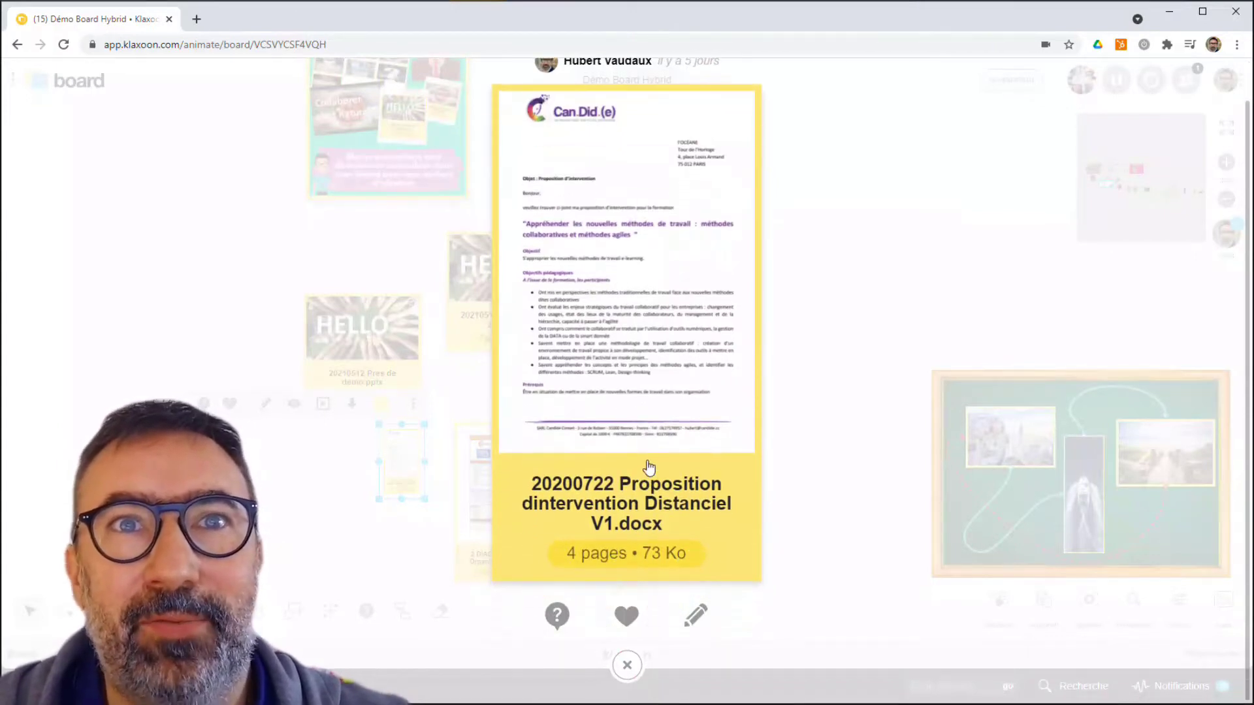
{"action": "left_click", "coordinate": [627, 665]}
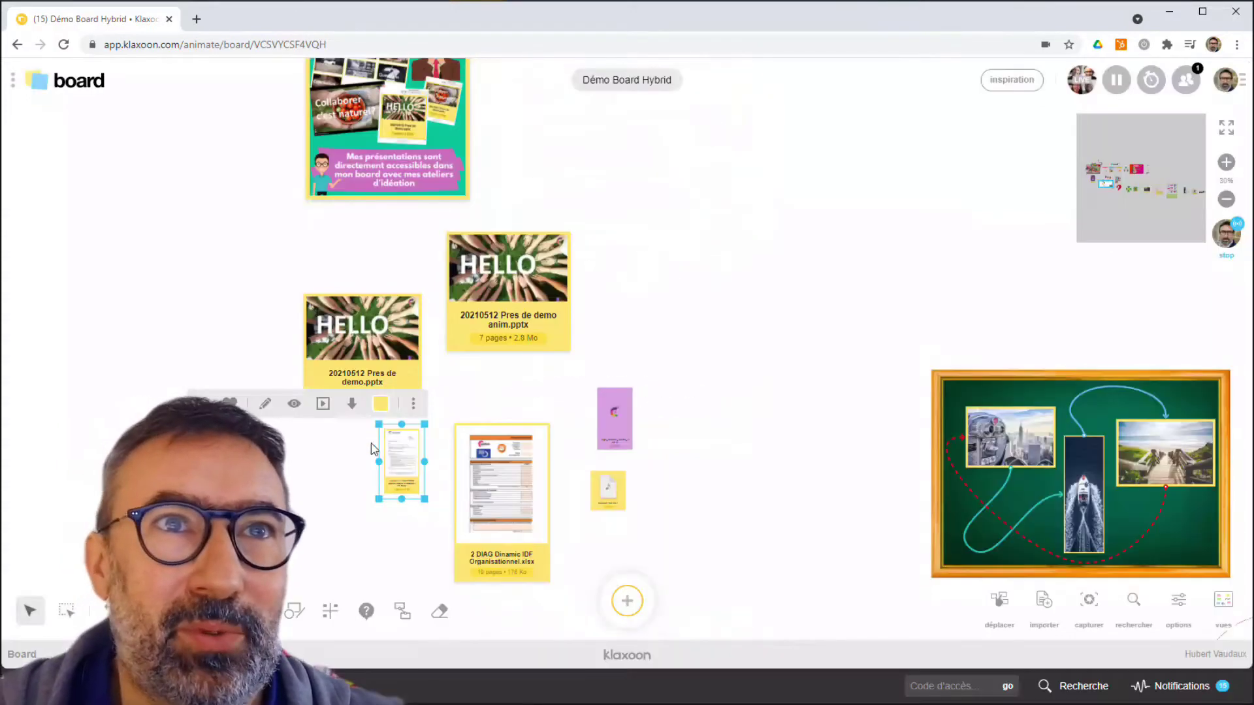
Step: Page through 20200722 Proposition dintervention Distanciel V1.docx on its card up to page 4
{"action": "scroll", "coordinate": [364, 449], "scroll_direction": "up", "scroll_amount": 4}
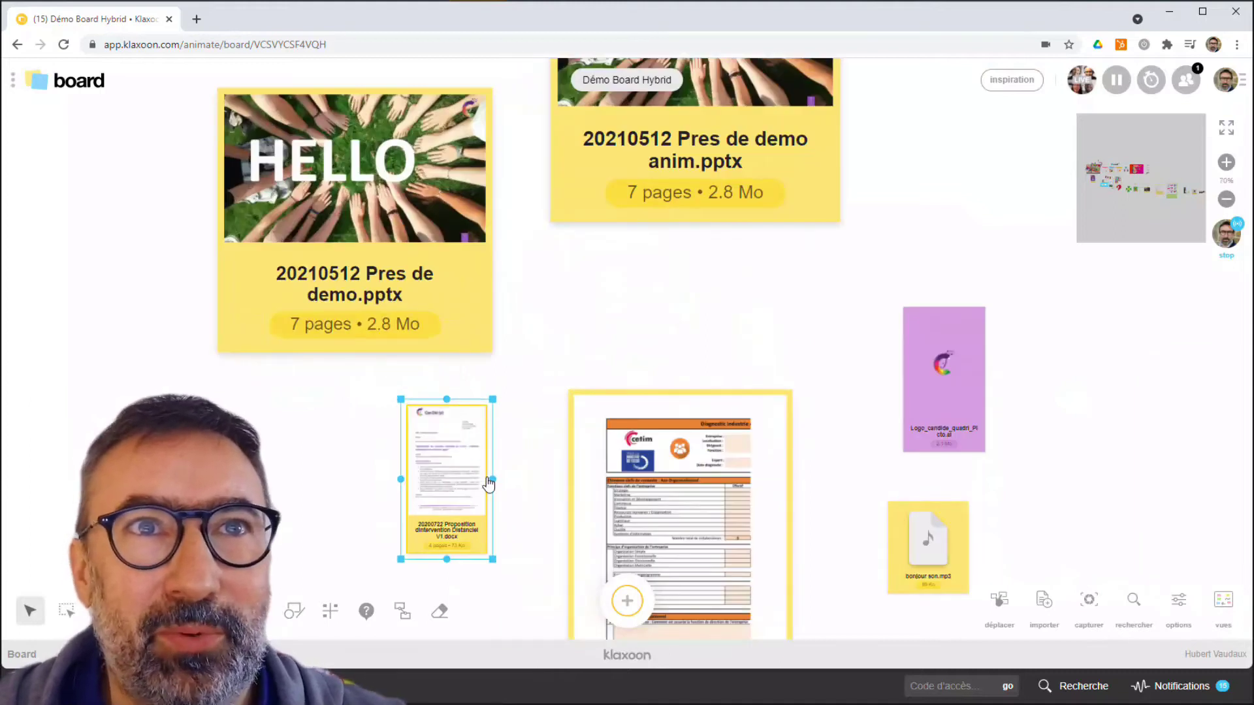
{"action": "scroll", "coordinate": [488, 483], "scroll_direction": "up", "scroll_amount": 3}
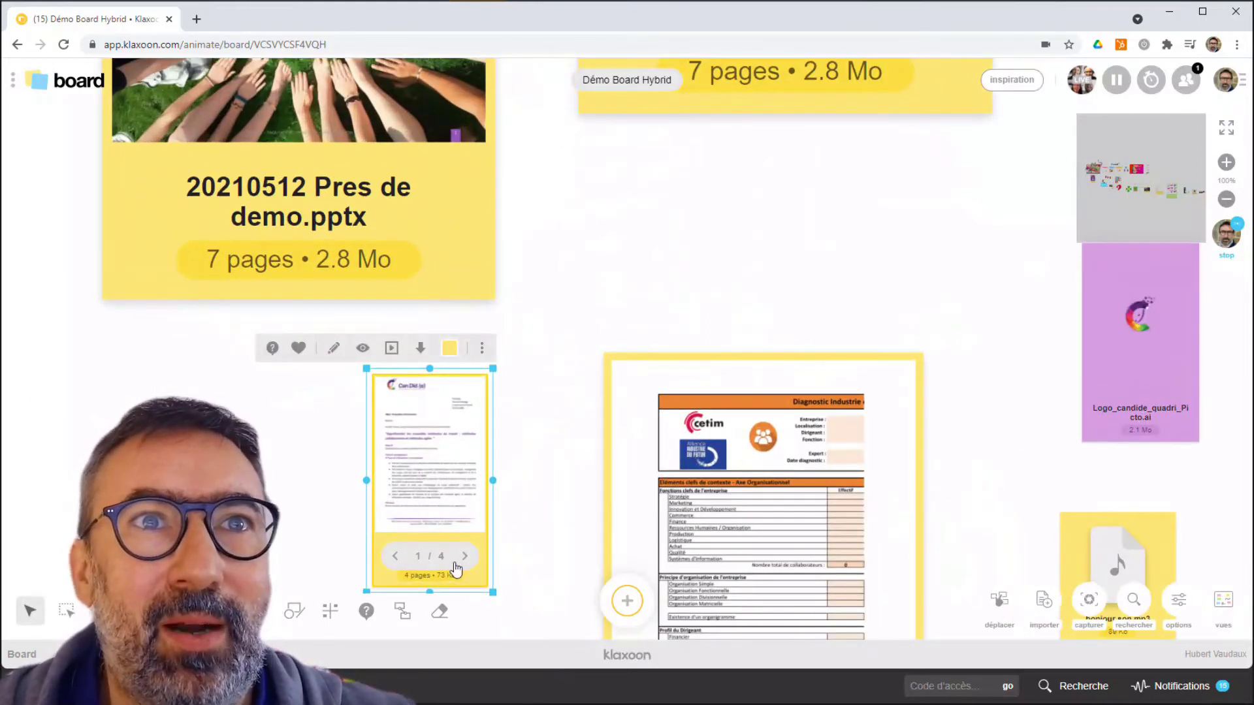
{"action": "left_click", "coordinate": [465, 557]}
{"action": "left_click", "coordinate": [464, 557]}
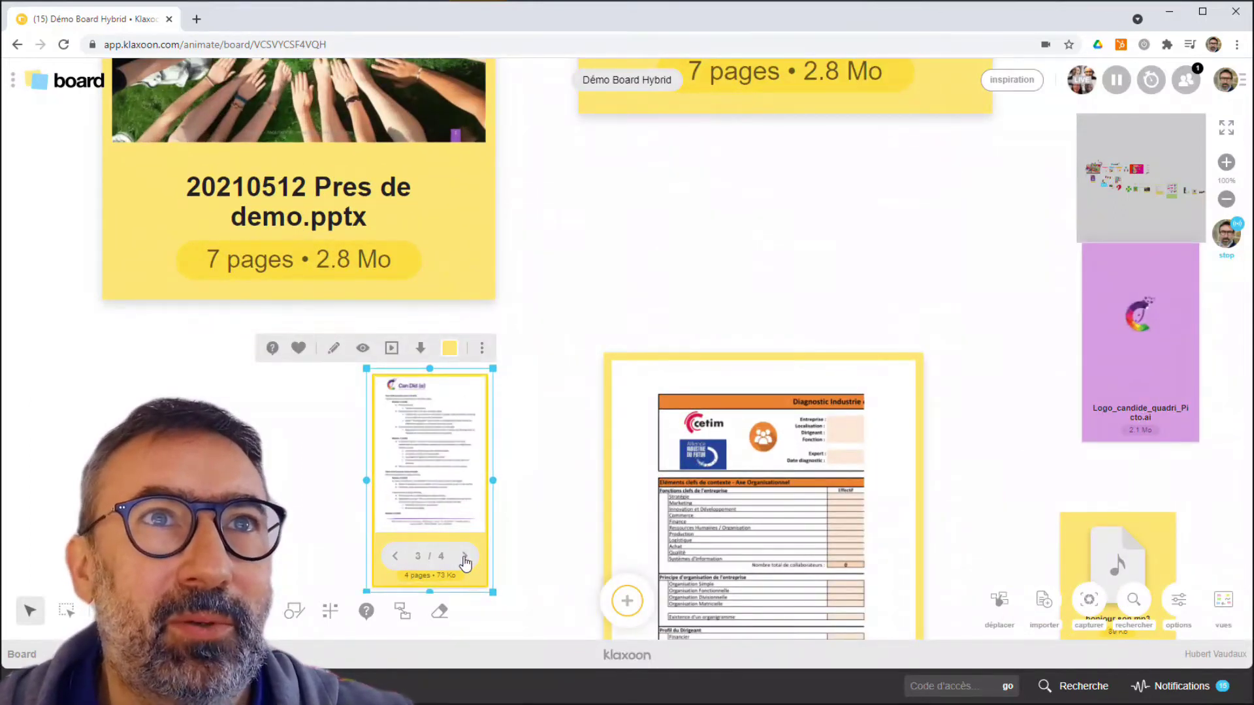
{"action": "left_click", "coordinate": [464, 557]}
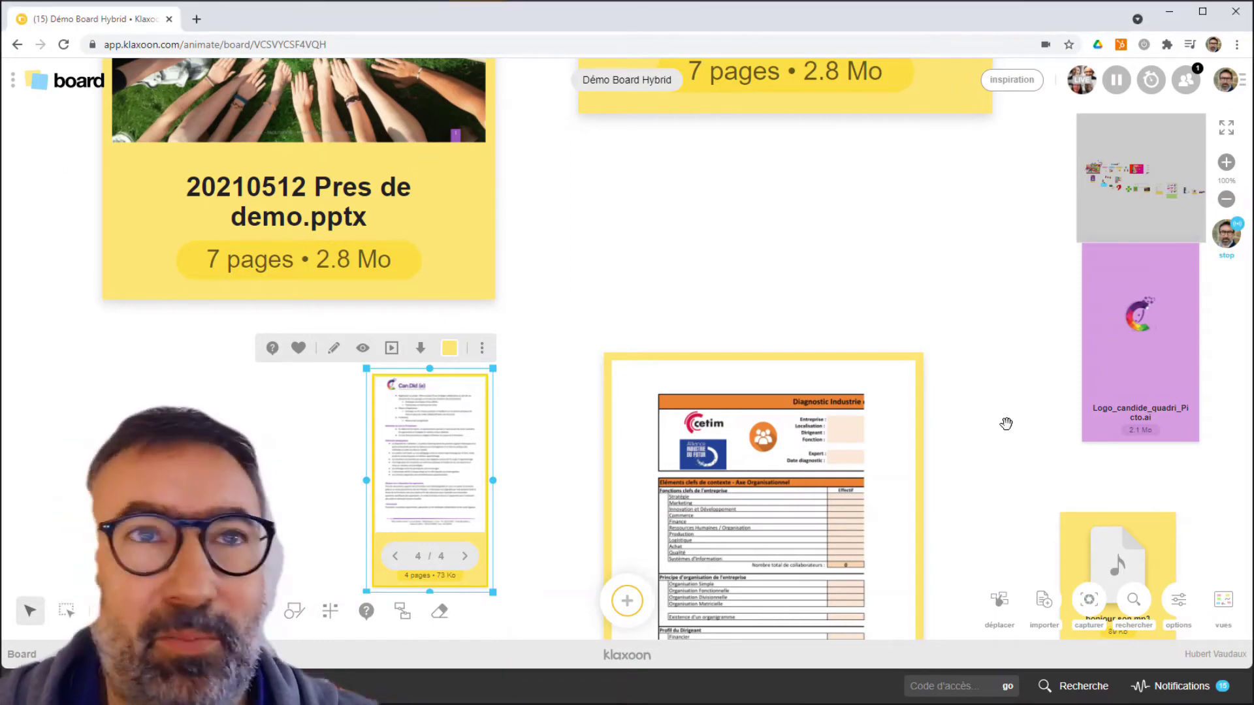
Step: Examine the purple Logo_candide_quadri_Picto.ai file card up close and select it
{"action": "left_click_drag", "start_coordinate": [1006, 423], "coordinate": [1000, 419]}
{"action": "scroll", "coordinate": [1000, 417], "scroll_direction": "down", "scroll_amount": 1}
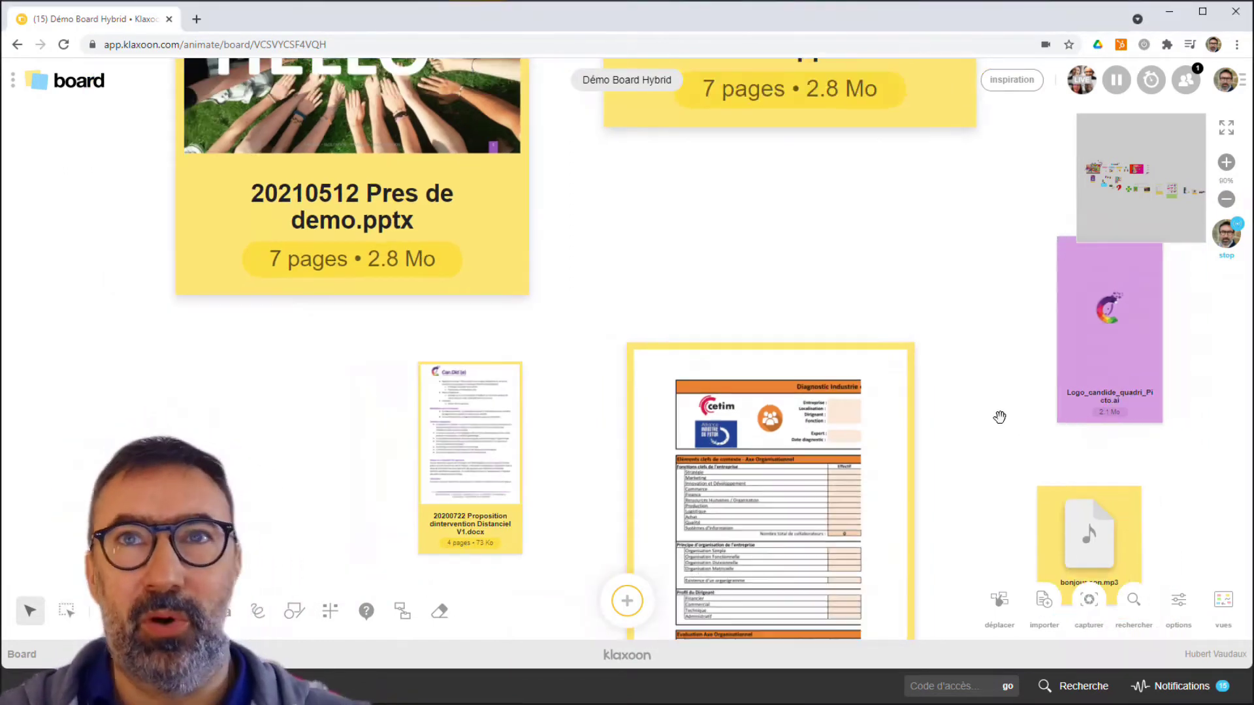
{"action": "scroll", "coordinate": [1000, 416], "scroll_direction": "down", "scroll_amount": 1}
{"action": "left_click_drag", "start_coordinate": [995, 417], "coordinate": [826, 367]}
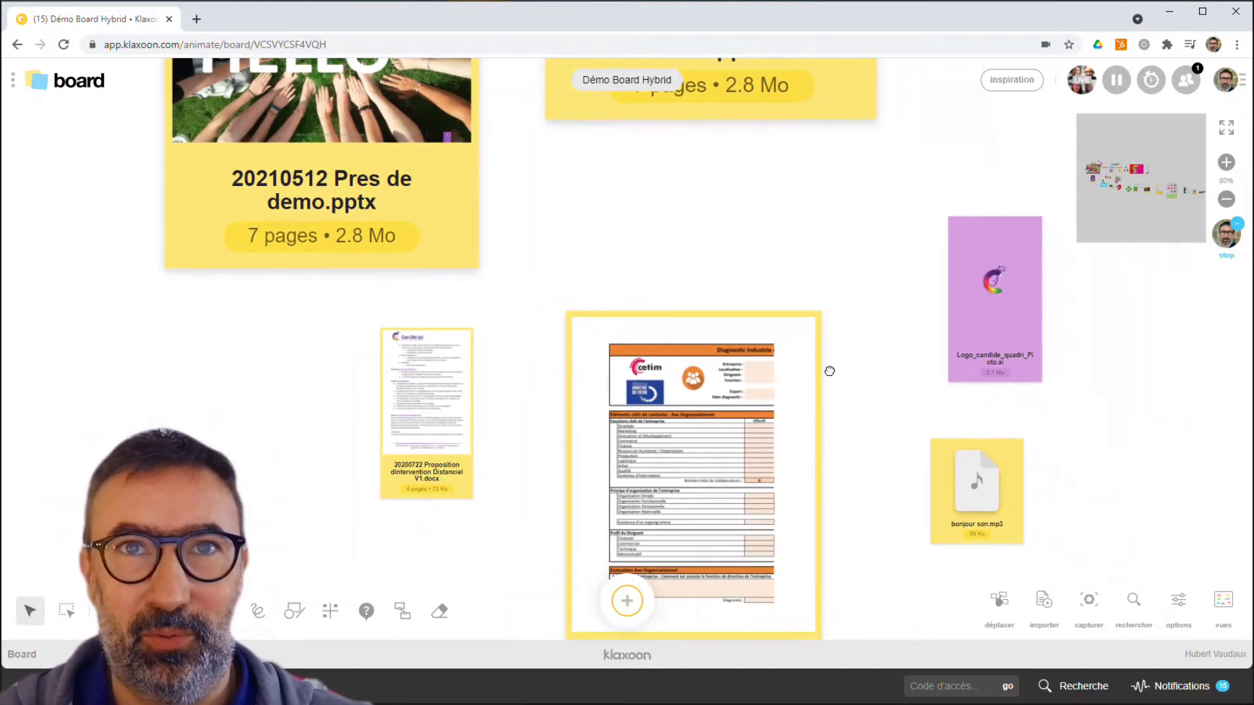
{"action": "scroll", "coordinate": [829, 369], "scroll_direction": "down", "scroll_amount": 2}
{"action": "left_click_drag", "start_coordinate": [1009, 370], "coordinate": [625, 487]}
{"action": "scroll", "coordinate": [585, 444], "scroll_direction": "up", "scroll_amount": 5}
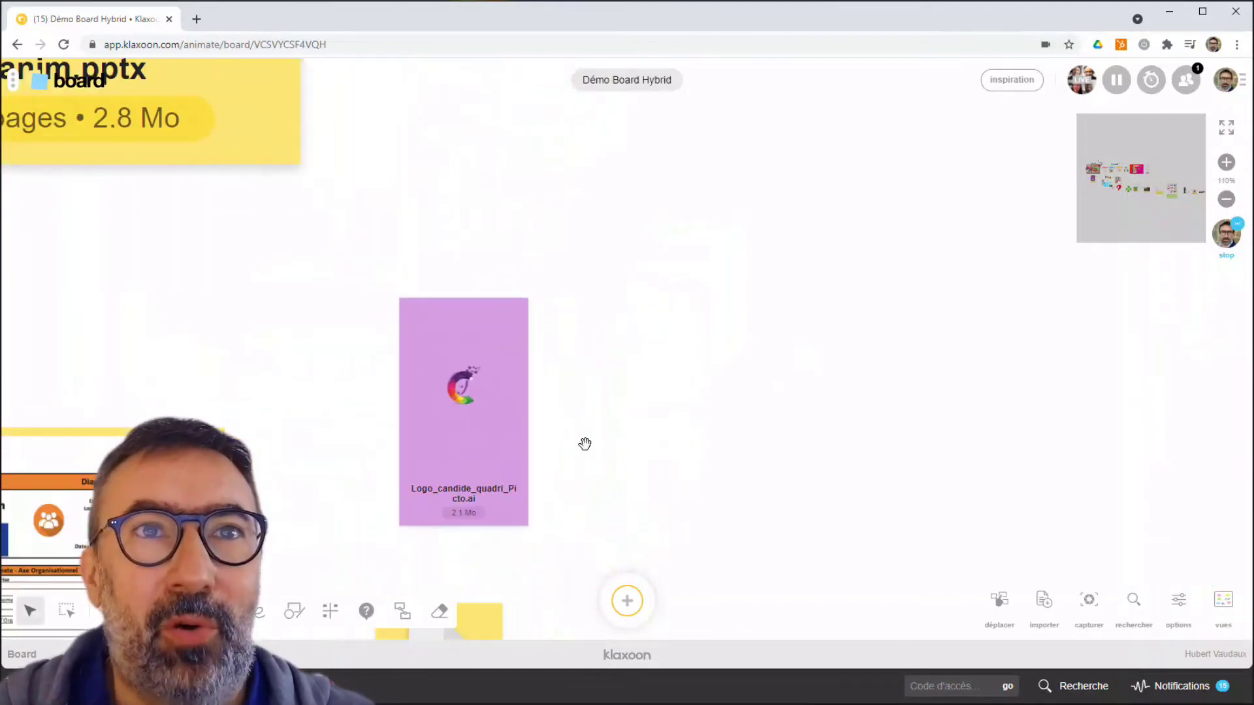
{"action": "left_click", "coordinate": [478, 439]}
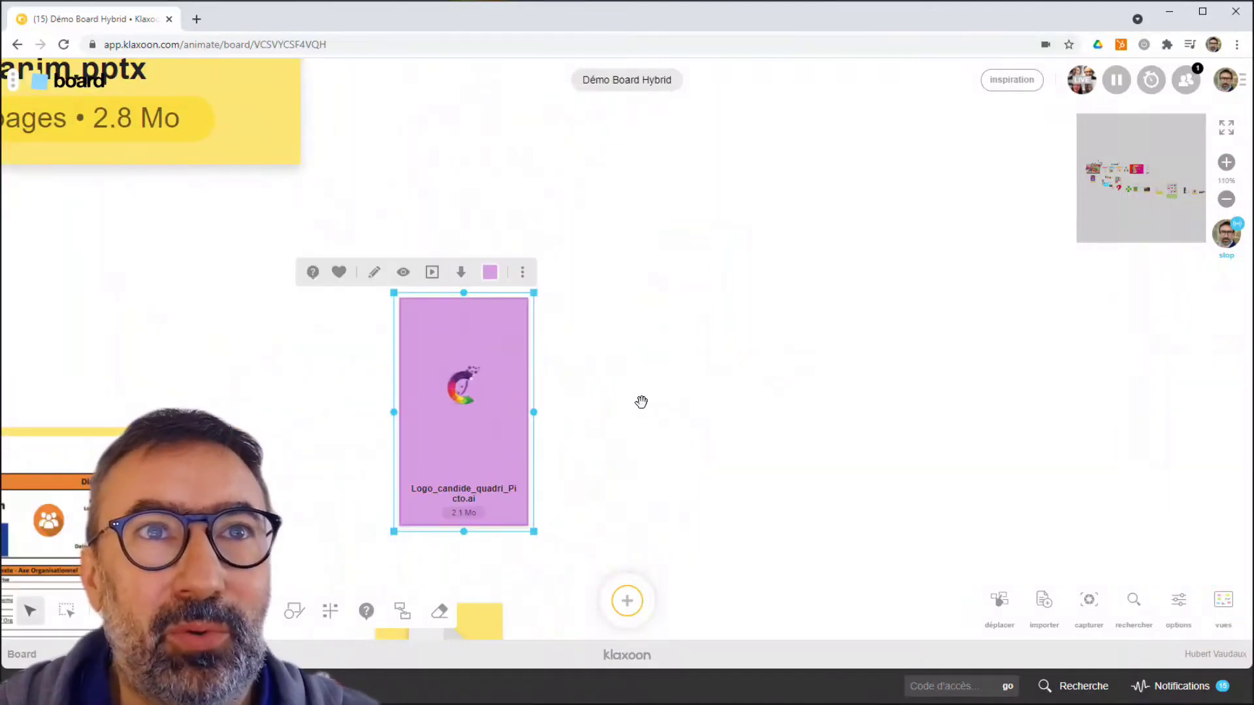
{"action": "scroll", "coordinate": [618, 415], "scroll_direction": "up", "scroll_amount": 3}
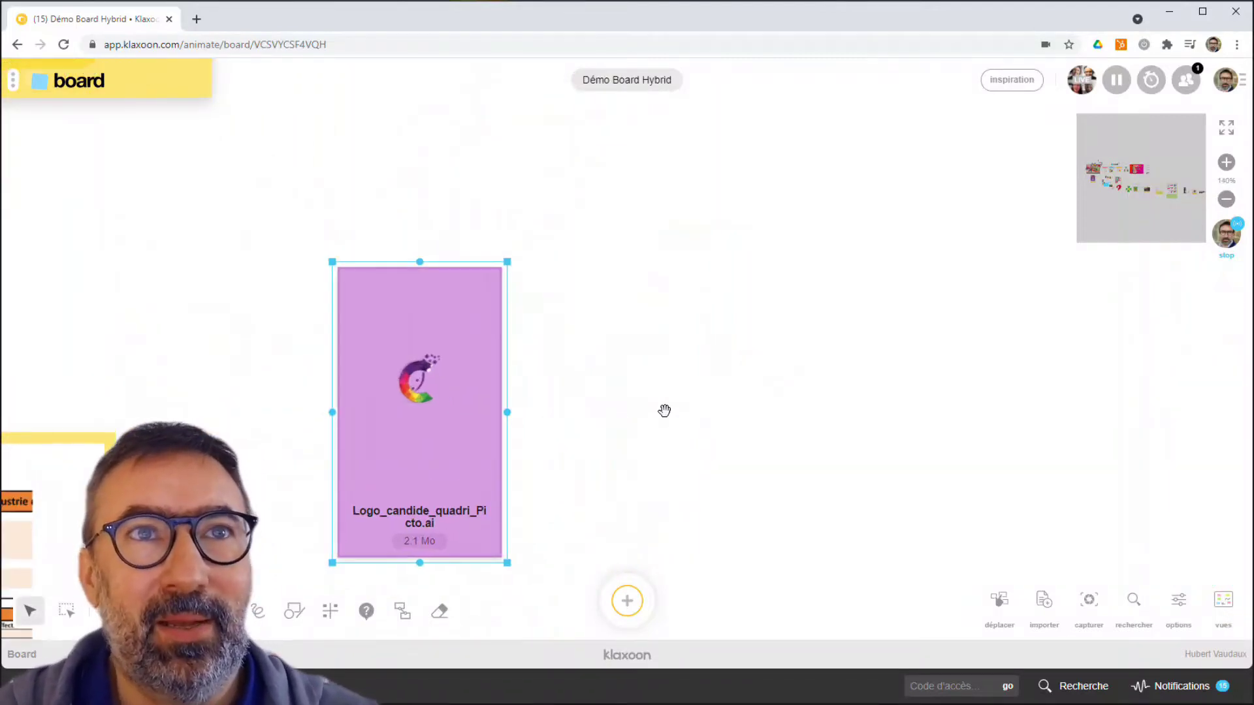
Step: Present Logo_candide_quadri_Picto.ai in full screen, enlarge the logo to inspect it and return to the board
{"action": "scroll", "coordinate": [523, 358], "scroll_direction": "up", "scroll_amount": 2}
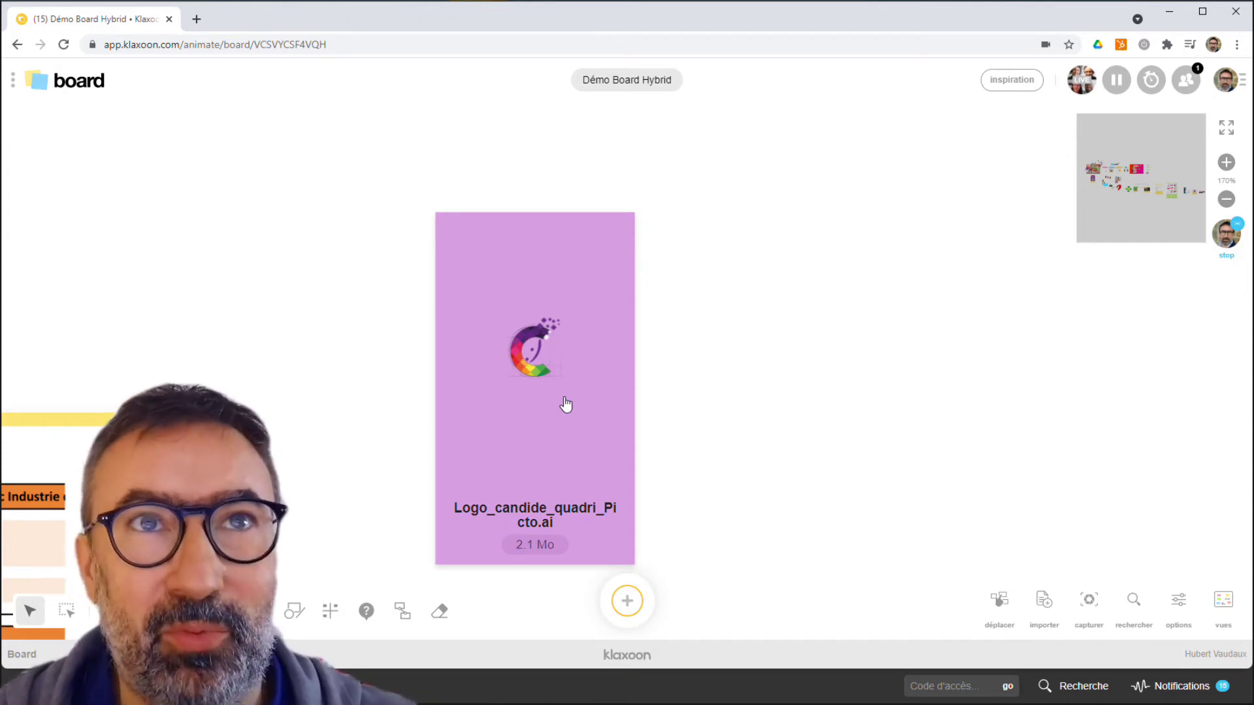
{"action": "scroll", "coordinate": [565, 396], "scroll_direction": "up", "scroll_amount": 2}
{"action": "left_click", "coordinate": [527, 347]}
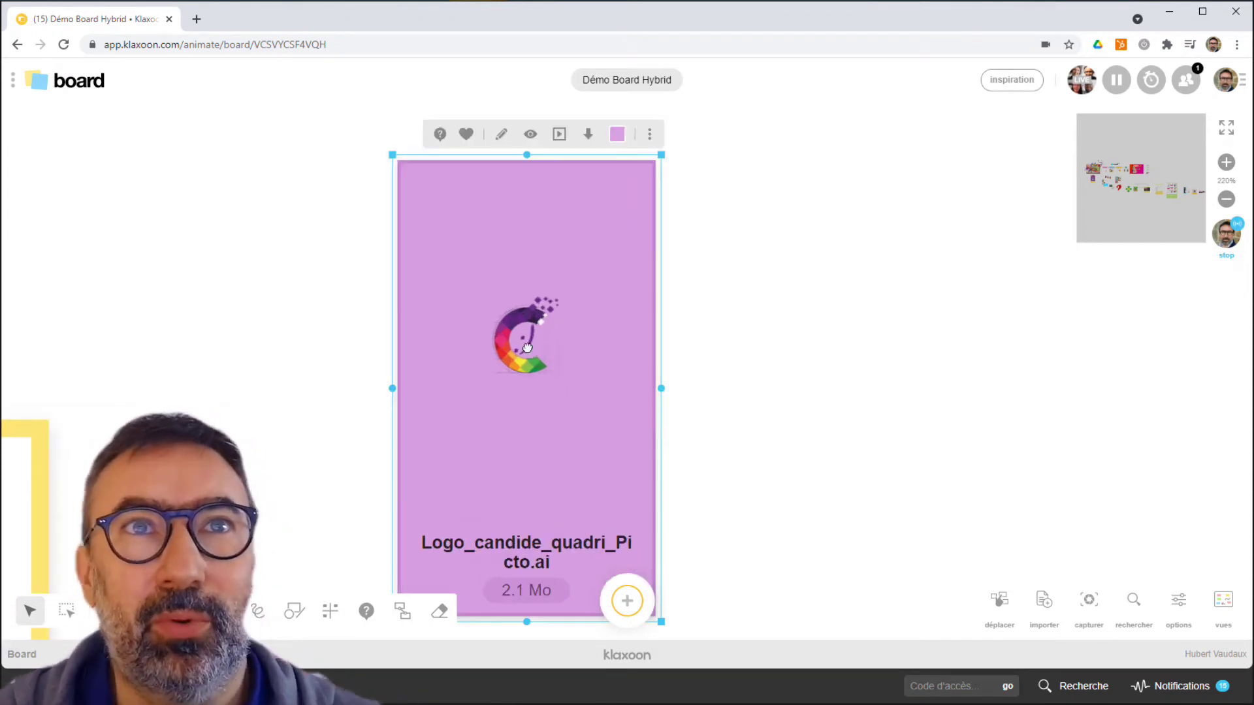
{"action": "left_click", "coordinate": [560, 134]}
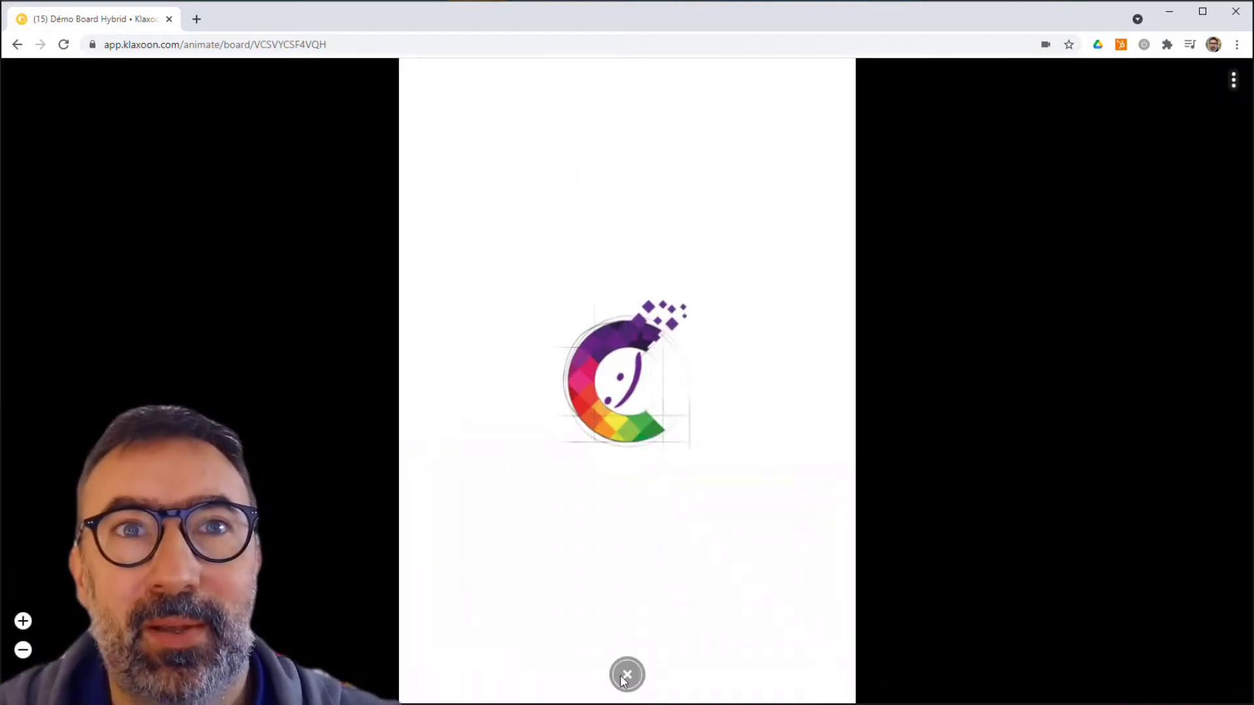
{"action": "scroll", "coordinate": [627, 399], "scroll_direction": "up", "scroll_amount": 3}
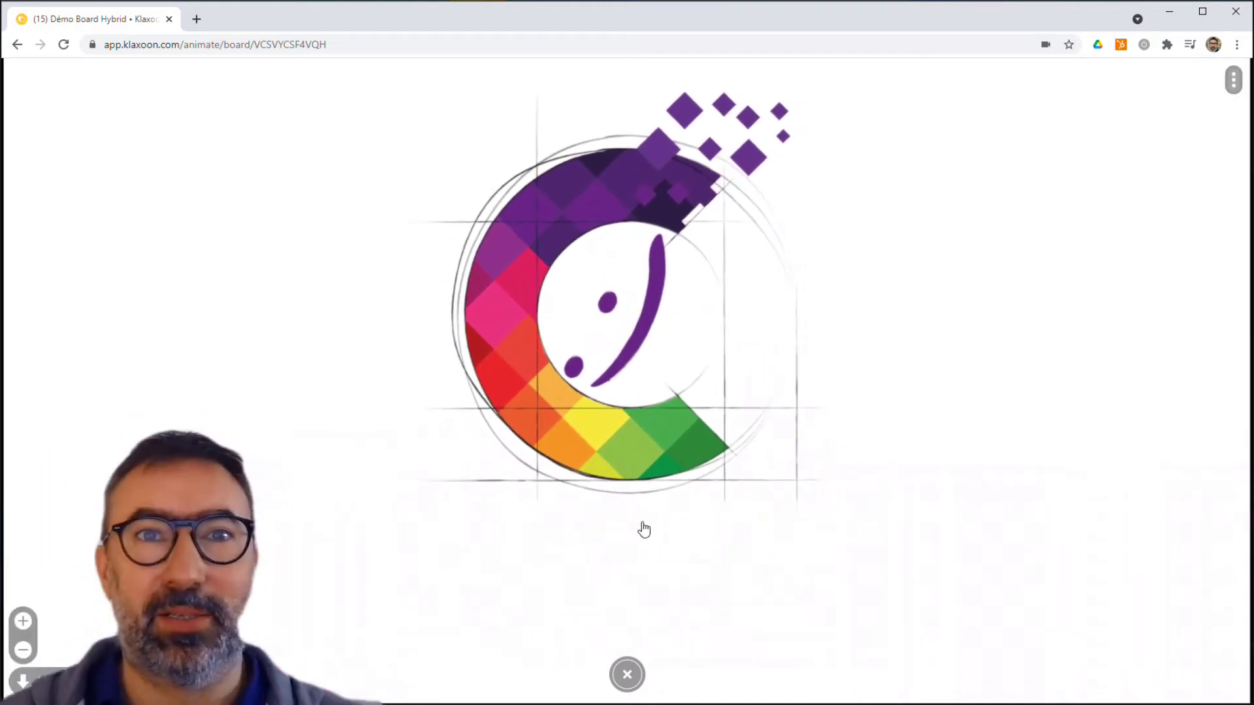
{"action": "left_click", "coordinate": [627, 674]}
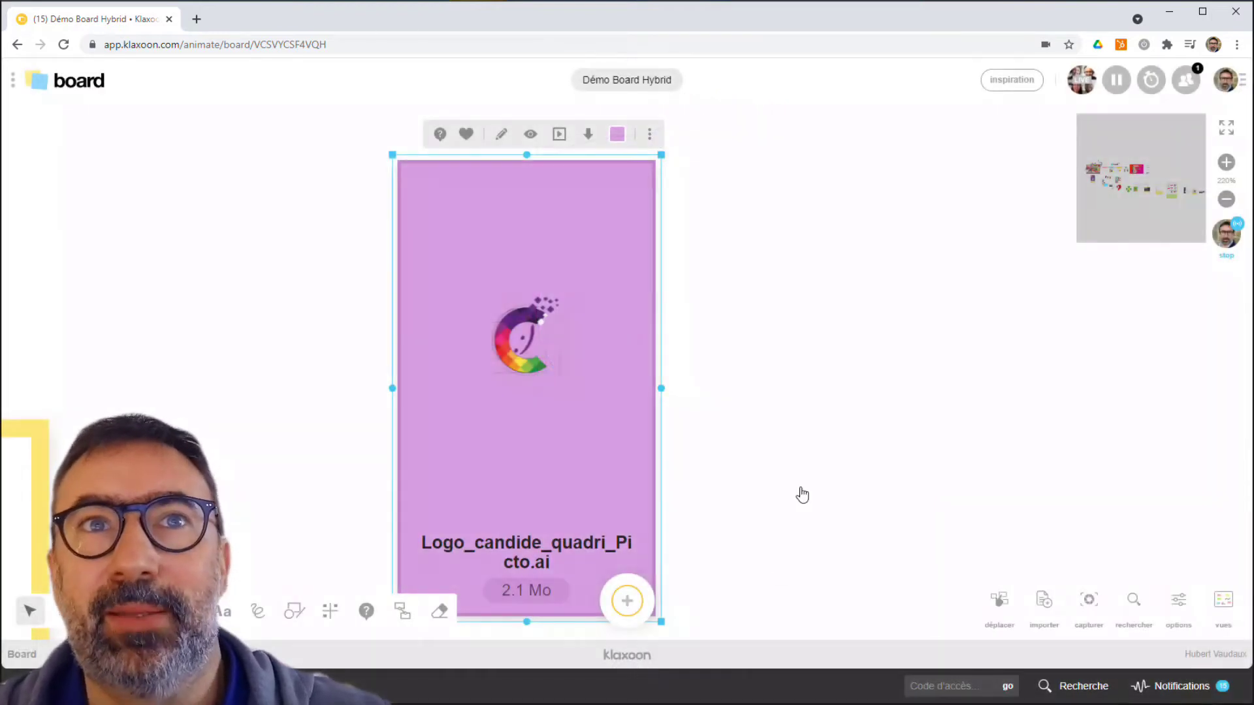
Step: Page through 2 DIAG Dinamic IDF Organisationnel.xlsx on its card, past page 8, to the coloured diagnostic matrix page
{"action": "scroll", "coordinate": [783, 419], "scroll_direction": "down", "scroll_amount": 2}
{"action": "scroll", "coordinate": [784, 413], "scroll_direction": "down", "scroll_amount": 3}
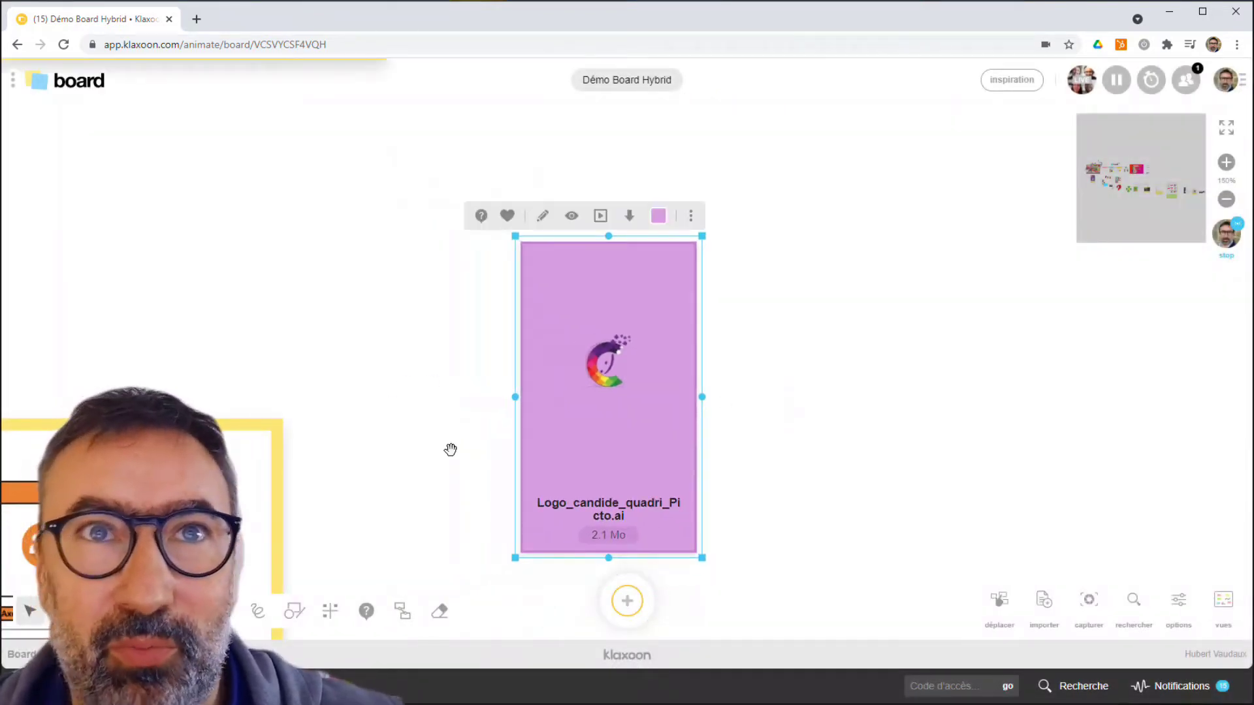
{"action": "left_click_drag", "start_coordinate": [386, 433], "coordinate": [538, 319]}
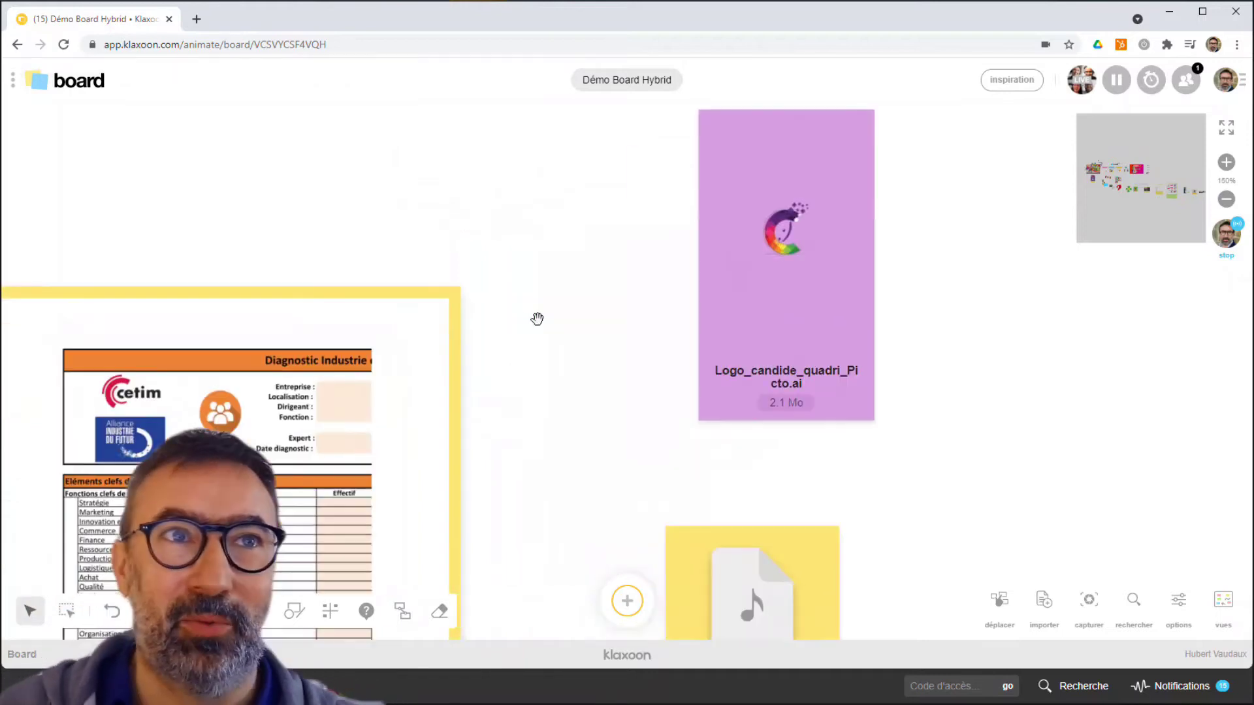
{"action": "scroll", "coordinate": [547, 417], "scroll_direction": "down", "scroll_amount": 4}
{"action": "scroll", "coordinate": [544, 420], "scroll_direction": "down", "scroll_amount": 5}
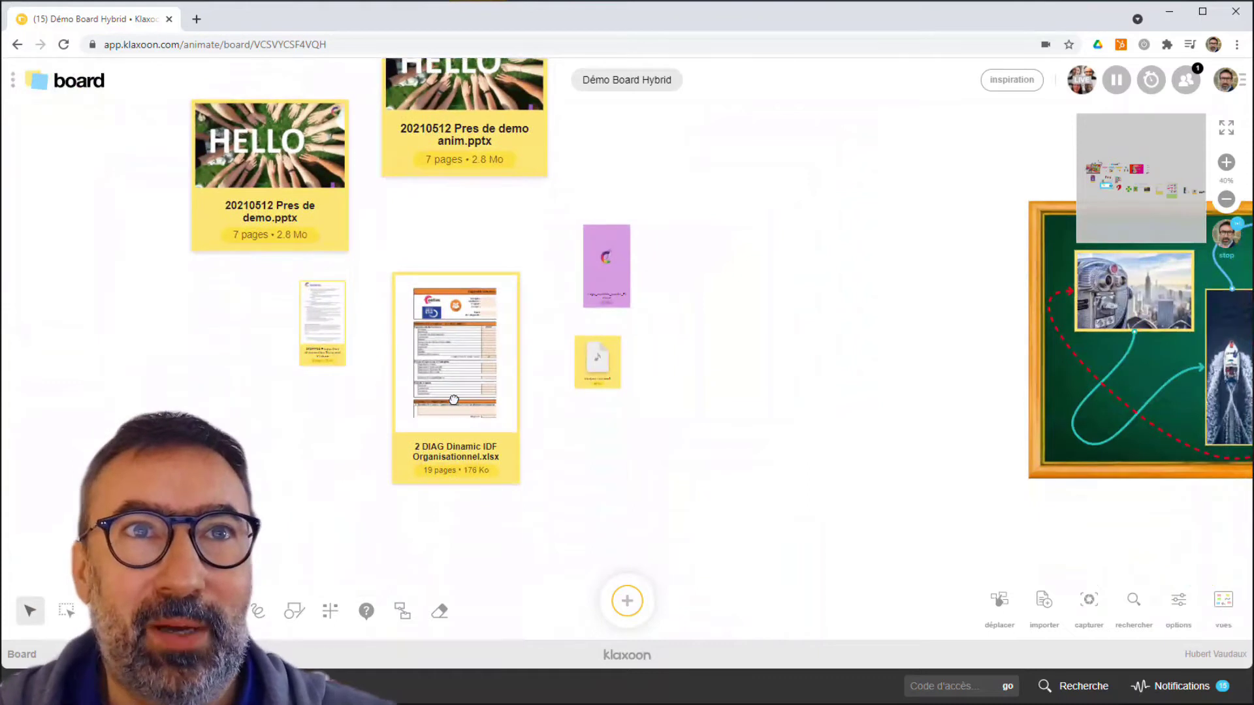
{"action": "left_click", "coordinate": [457, 457]}
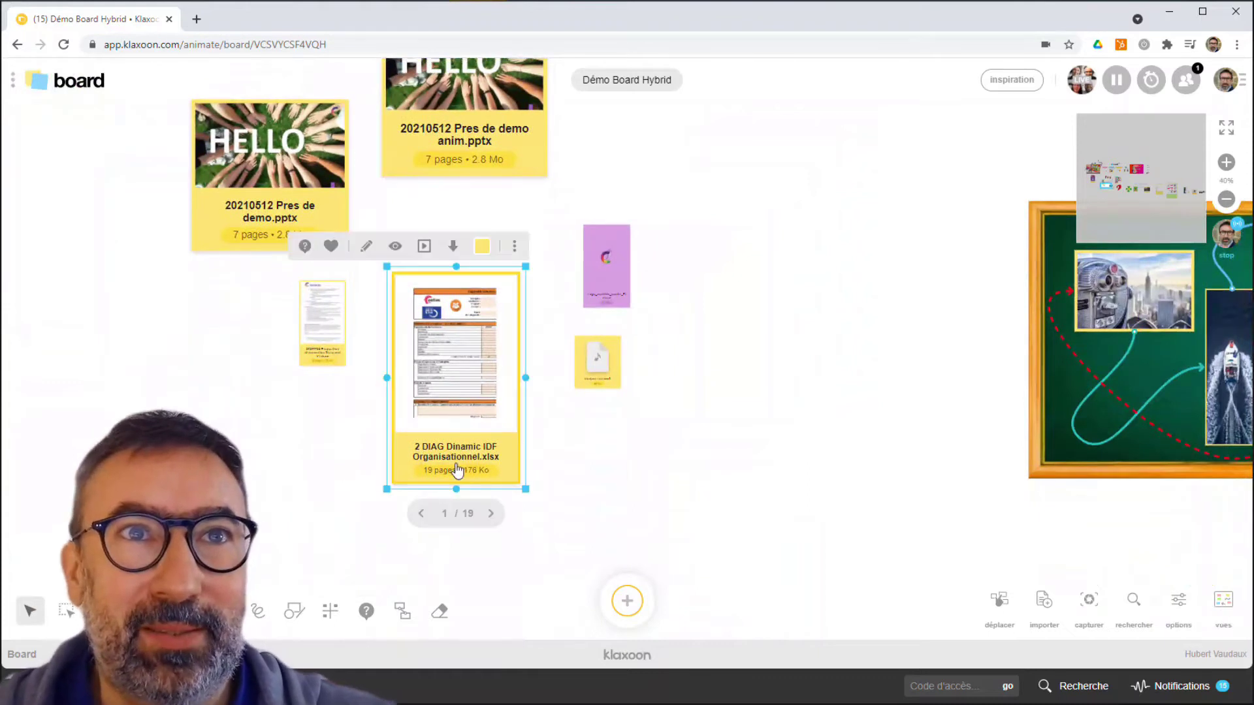
{"action": "left_click", "coordinate": [491, 514]}
{"action": "left_click", "coordinate": [491, 514]}
{"action": "left_click", "coordinate": [491, 515]}
{"action": "left_click", "coordinate": [492, 514]}
{"action": "left_click", "coordinate": [492, 514]}
{"action": "left_click", "coordinate": [491, 514]}
{"action": "left_click", "coordinate": [491, 514]}
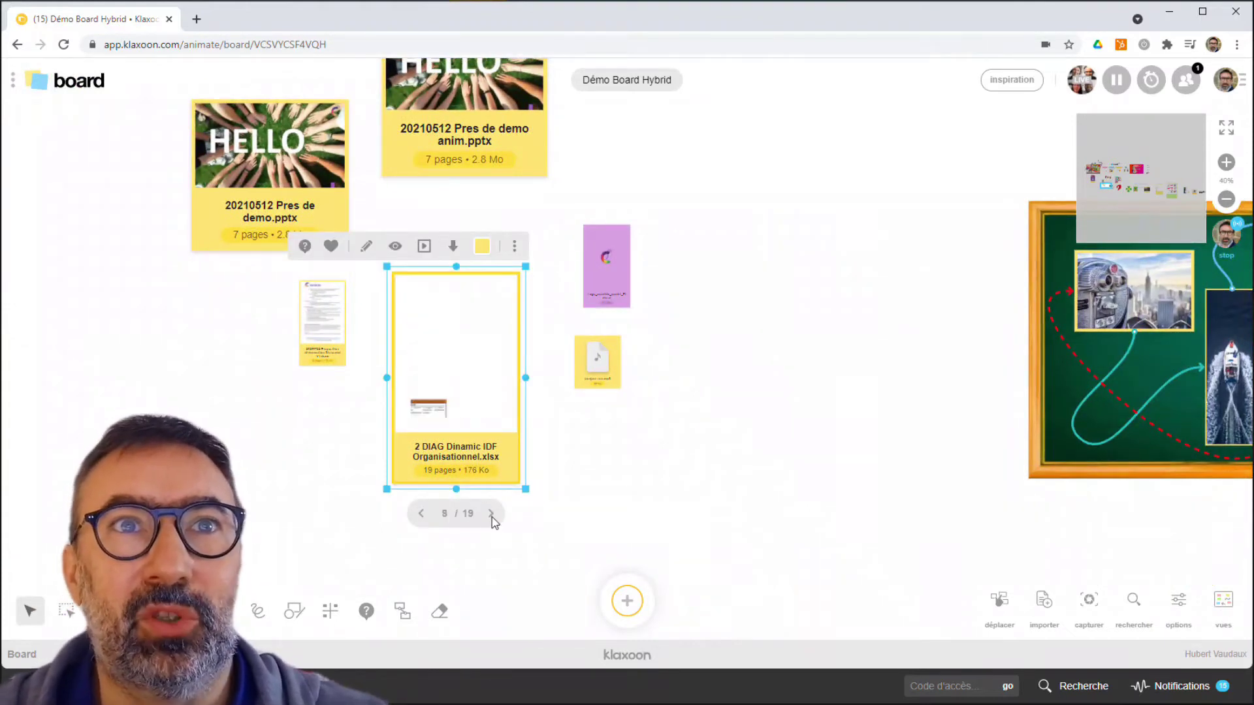
{"action": "left_click", "coordinate": [491, 514]}
{"action": "left_click", "coordinate": [491, 514]}
{"action": "left_click", "coordinate": [491, 514]}
{"action": "left_click", "coordinate": [491, 515]}
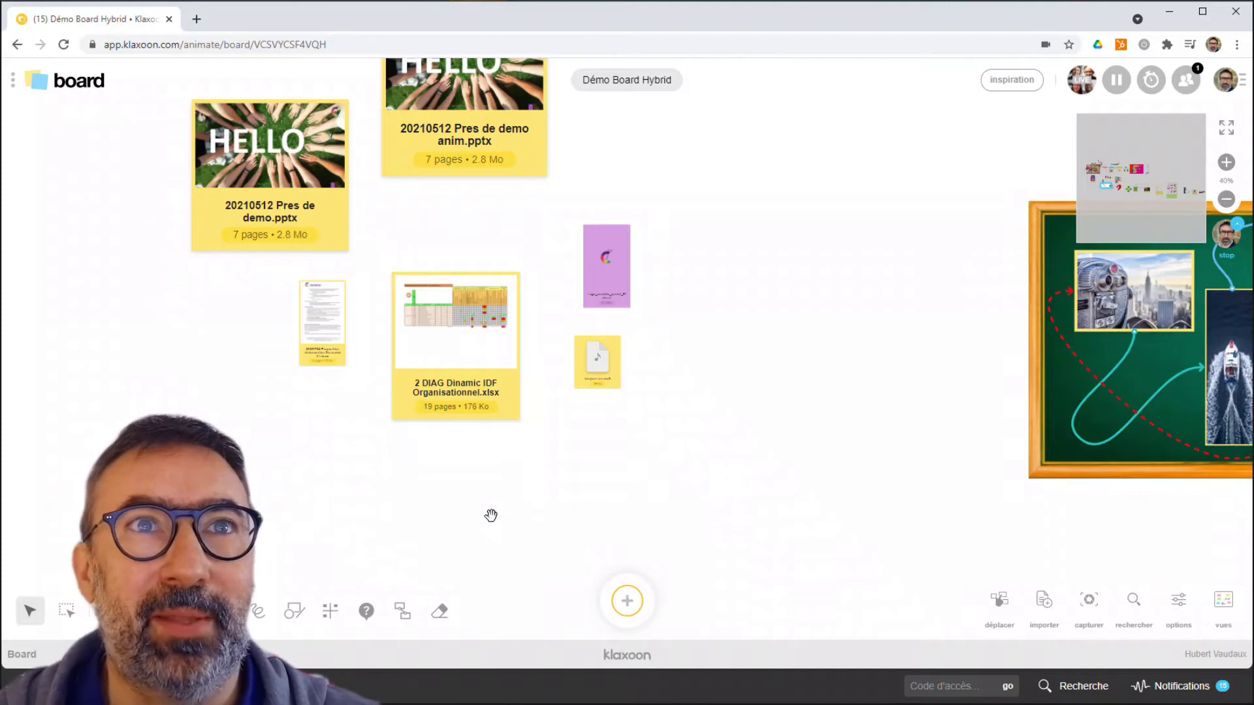
Step: Examine the Axe Organisationnel diagnostic matrix up close on the 2 DIAG Dinamic IDF Organisationnel.xlsx card
{"action": "scroll", "coordinate": [472, 331], "scroll_direction": "up", "scroll_amount": 5}
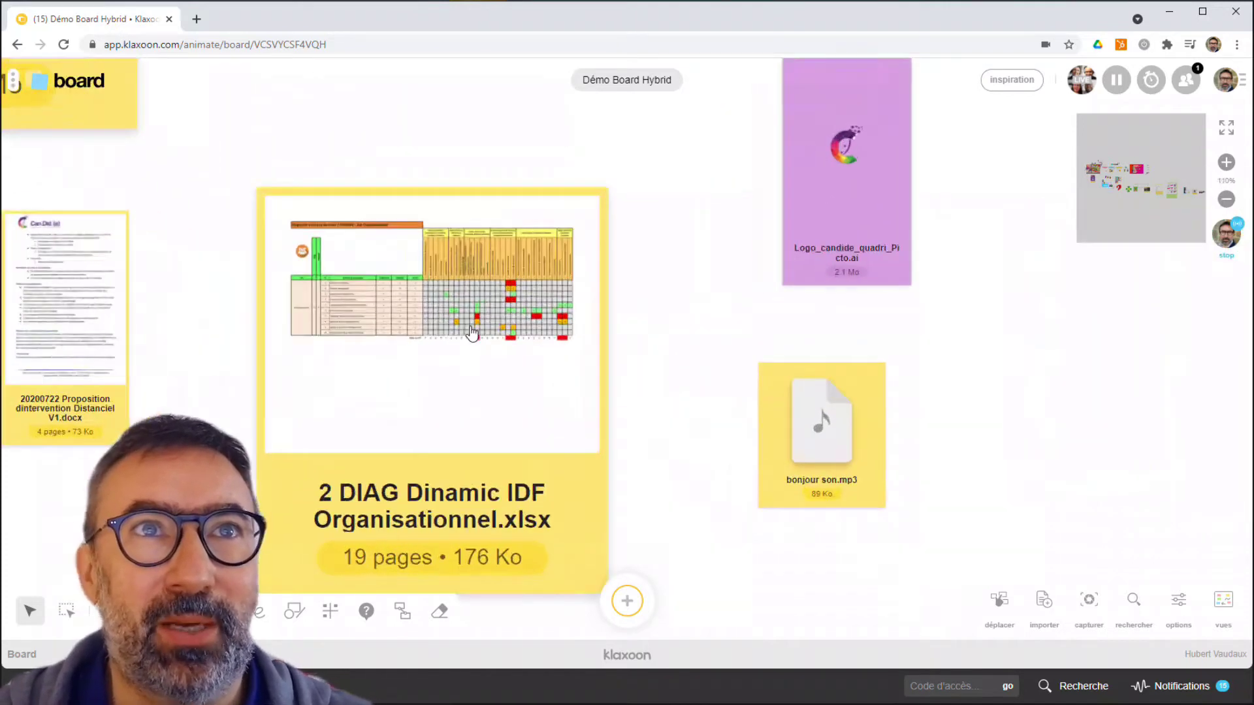
{"action": "scroll", "coordinate": [472, 332], "scroll_direction": "up", "scroll_amount": 4}
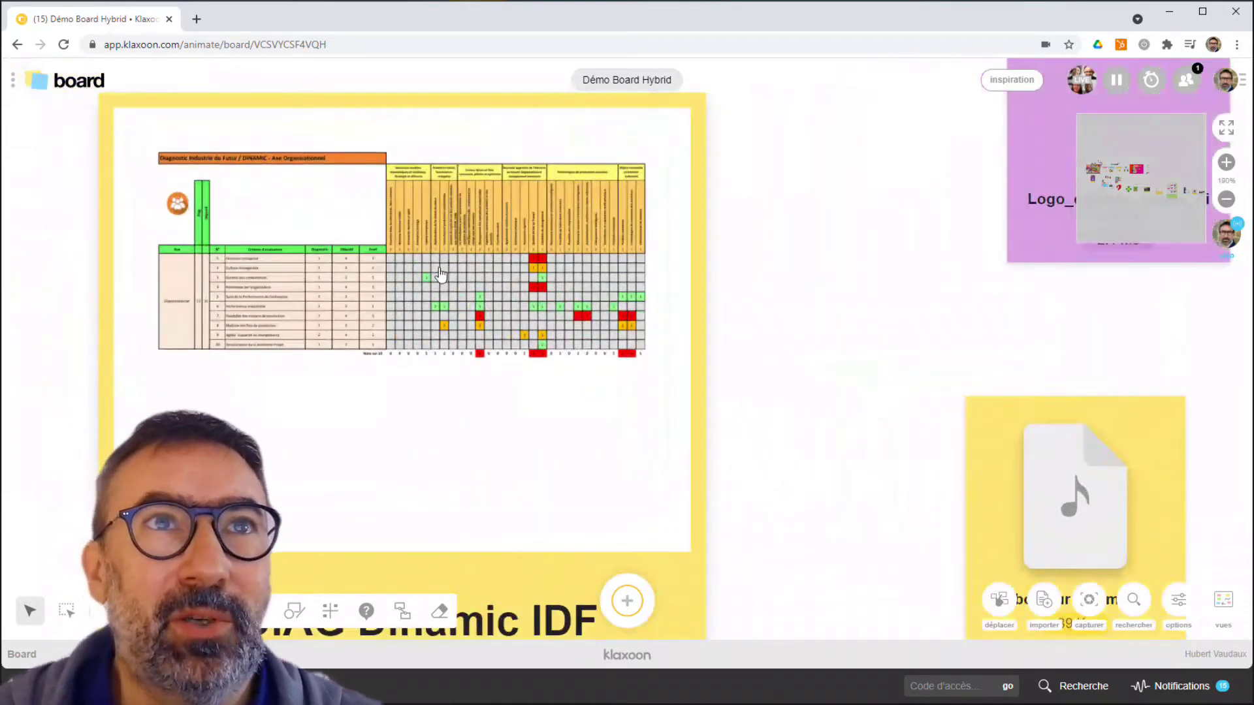
{"action": "scroll", "coordinate": [440, 275], "scroll_direction": "up", "scroll_amount": 4}
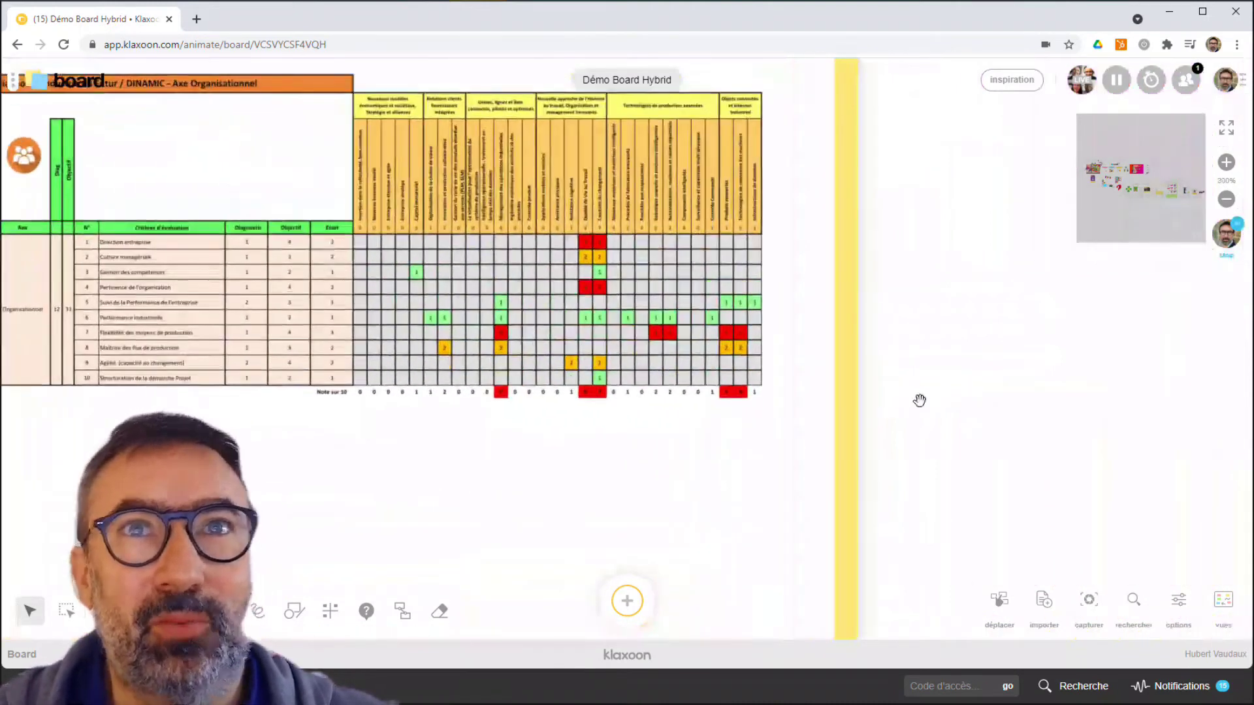
{"action": "left_click_drag", "start_coordinate": [920, 400], "coordinate": [1111, 429]}
{"action": "scroll", "coordinate": [1079, 426], "scroll_direction": "down", "scroll_amount": 5}
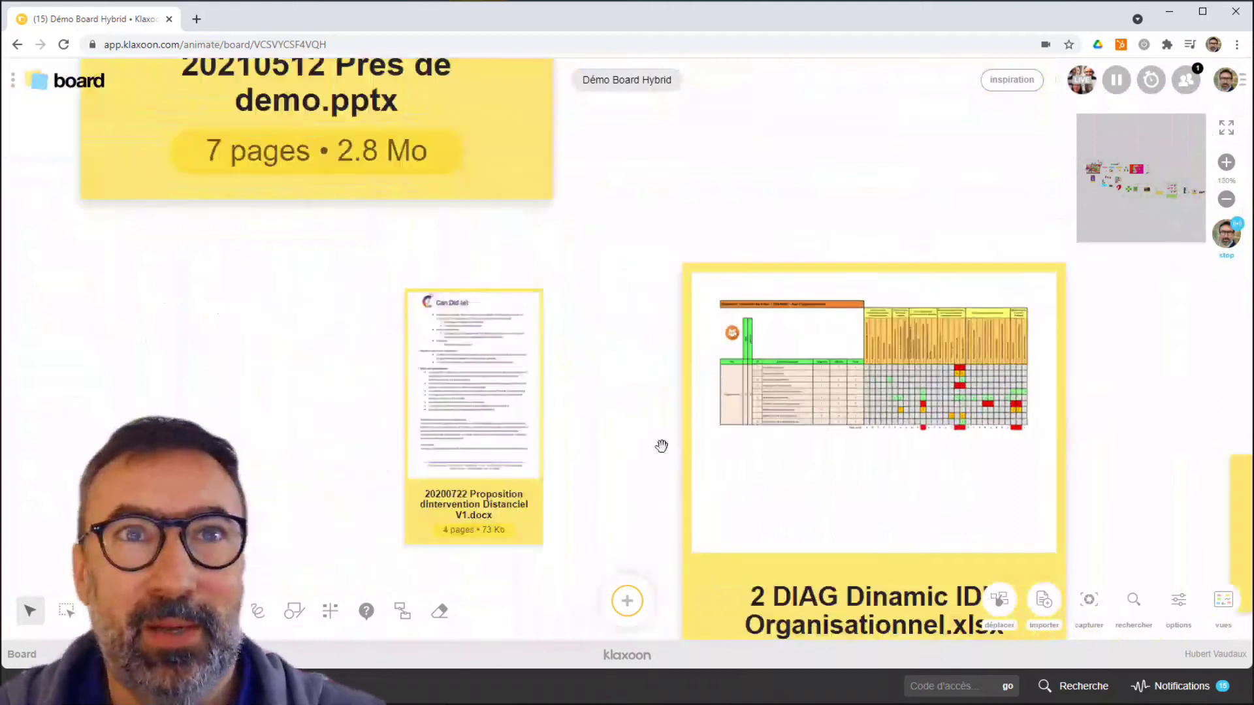
Step: Present bonjour son.mp3 in full screen, play the sound and return to the board
{"action": "scroll", "coordinate": [641, 341], "scroll_direction": "down", "scroll_amount": 2}
{"action": "left_click_drag", "start_coordinate": [997, 424], "coordinate": [561, 281]}
{"action": "left_click", "coordinate": [619, 343]}
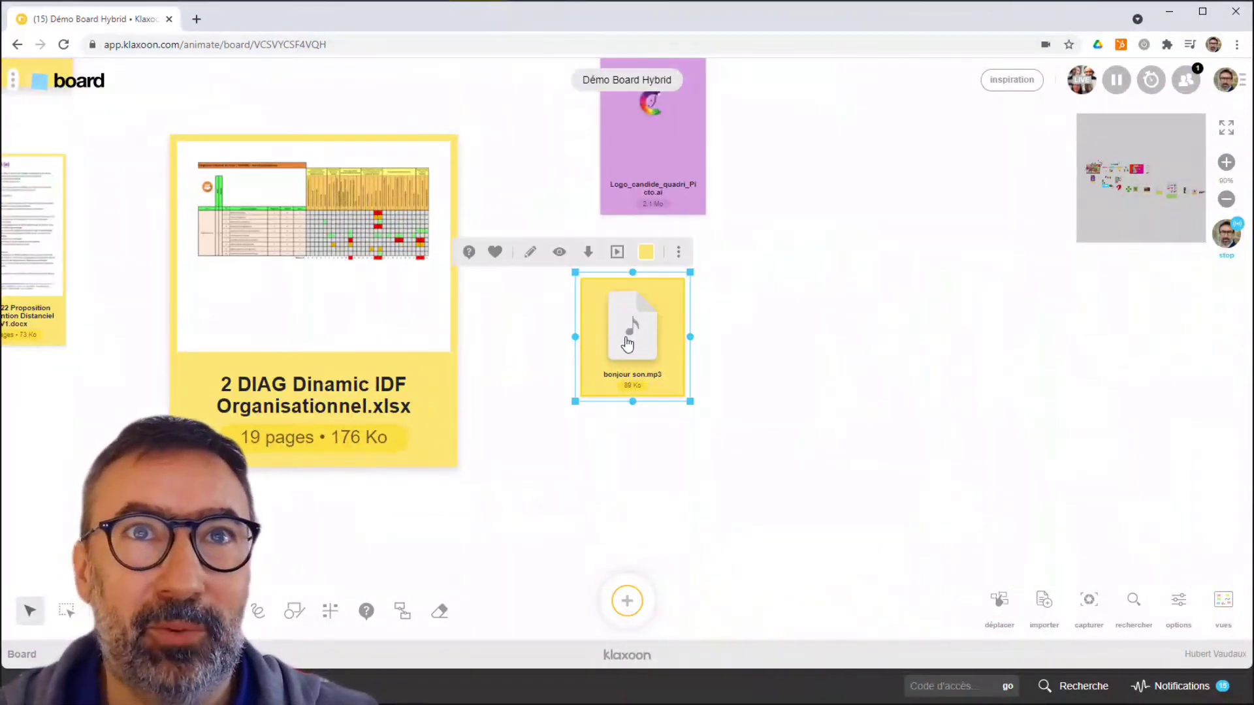
{"action": "left_click", "coordinate": [617, 255]}
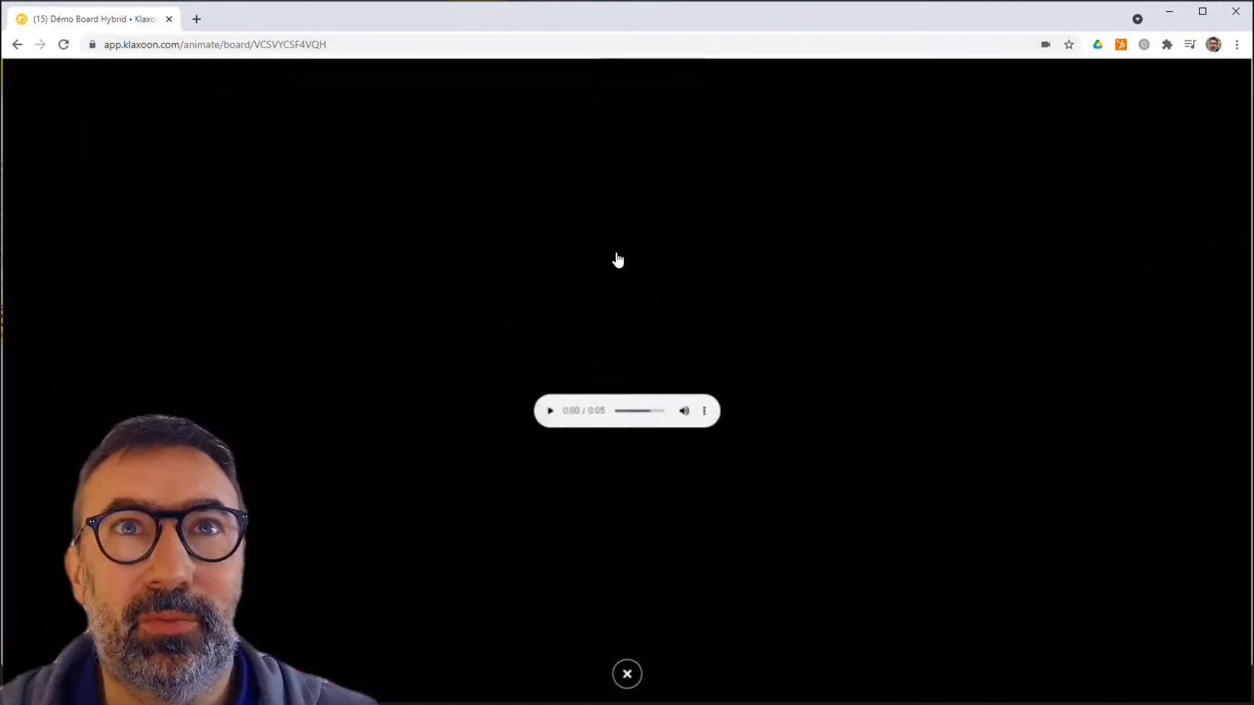
{"action": "left_click", "coordinate": [538, 418]}
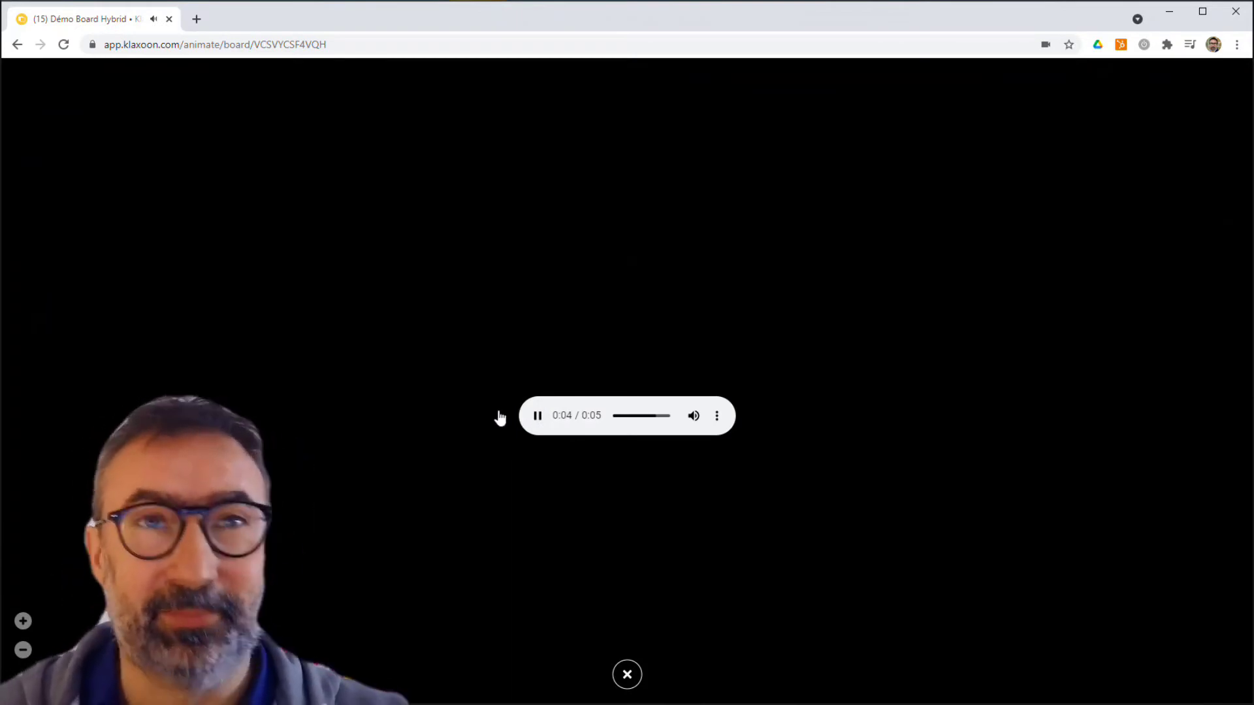
{"action": "left_click", "coordinate": [628, 676]}
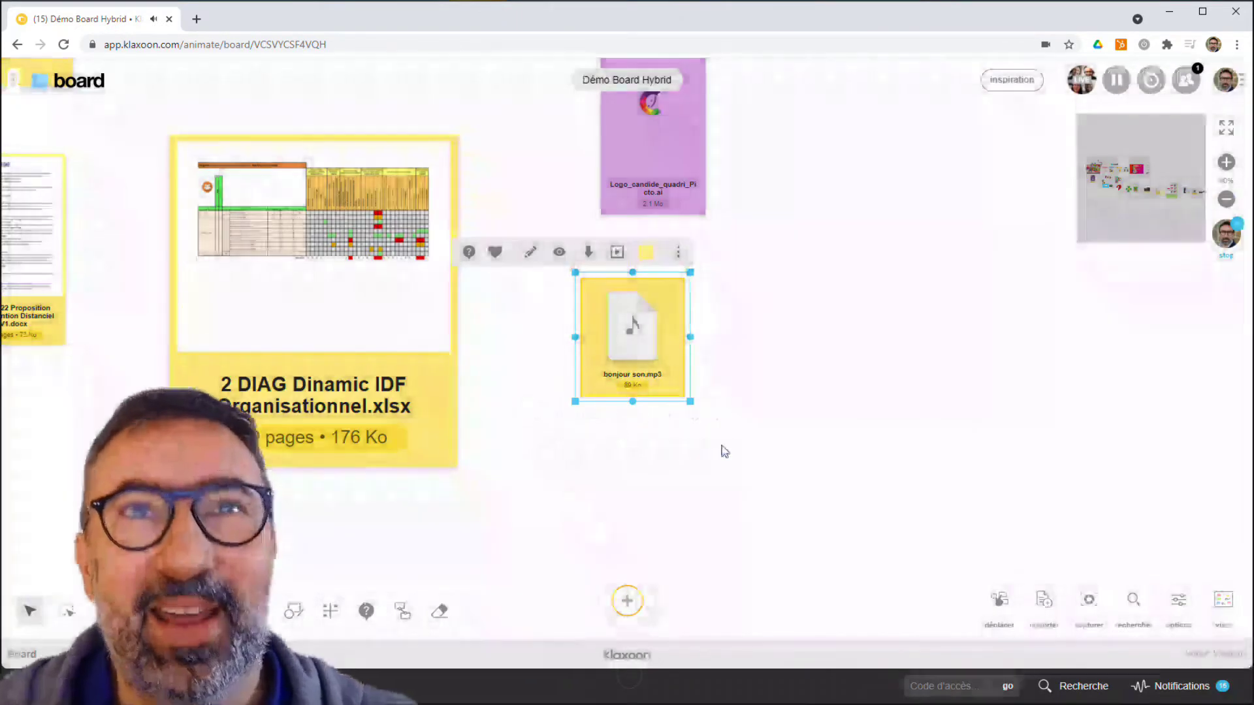
Step: Find the CES2020 Las Vegas video card in the Hybrid Teamwork area, open it in a large preview and close it
{"action": "scroll", "coordinate": [613, 479], "scroll_direction": "down", "scroll_amount": 8}
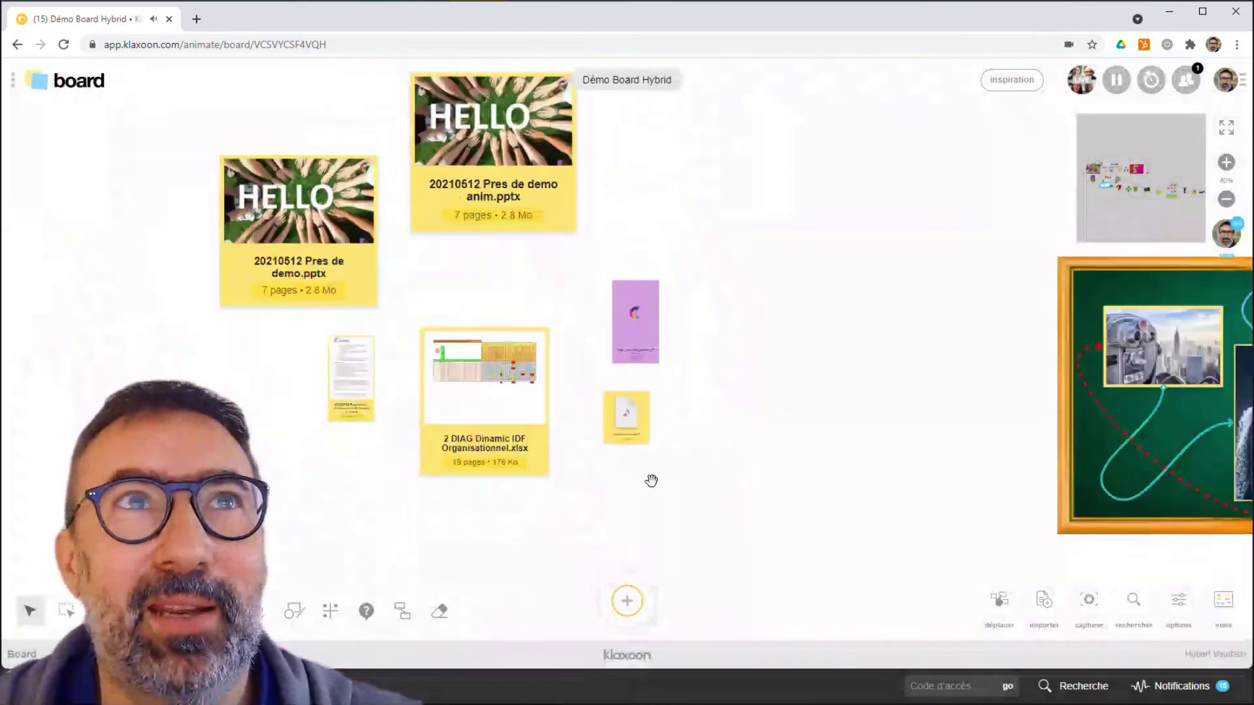
{"action": "mouse_move", "coordinate": [760, 453]}
{"action": "left_mouse_down"}
{"action": "mouse_move", "coordinate": [742, 350]}
{"action": "mouse_move", "coordinate": [646, 339]}
{"action": "mouse_move", "coordinate": [621, 364]}
{"action": "mouse_move", "coordinate": [643, 416]}
{"action": "mouse_move", "coordinate": [759, 448]}
{"action": "left_mouse_up"}
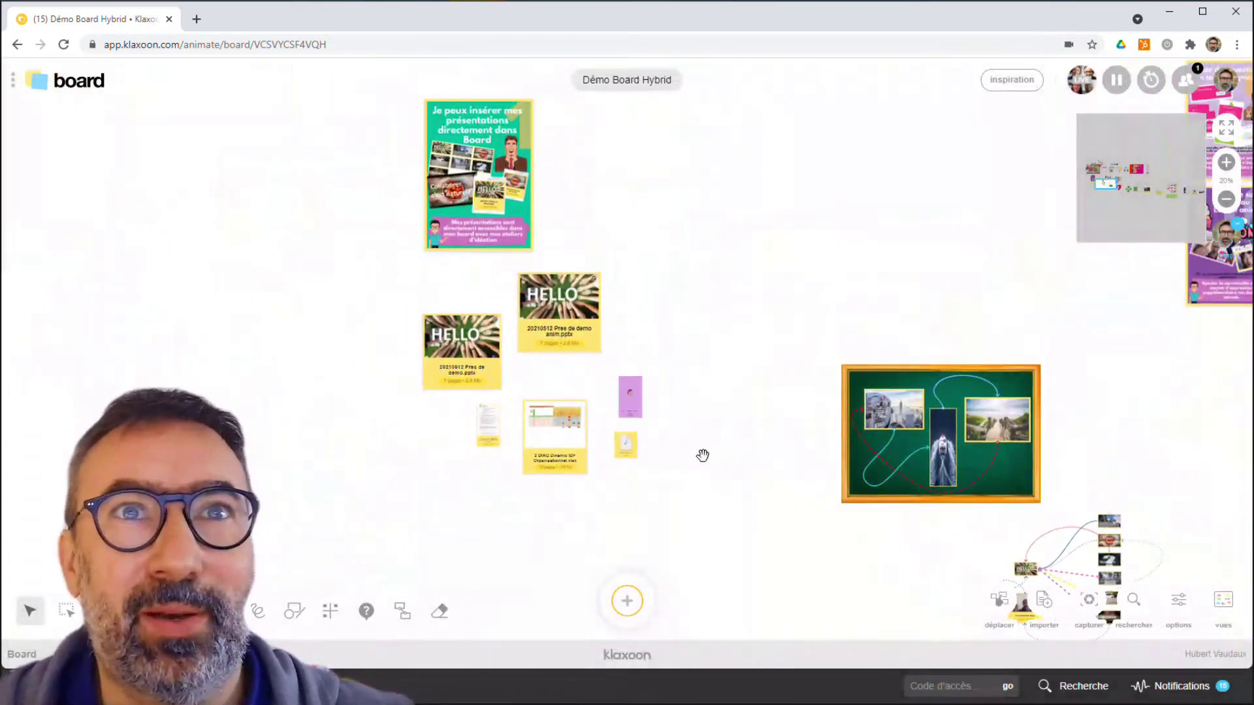
{"action": "scroll", "coordinate": [702, 455], "scroll_direction": "down", "scroll_amount": 4}
{"action": "left_click_drag", "start_coordinate": [702, 347], "coordinate": [495, 264]}
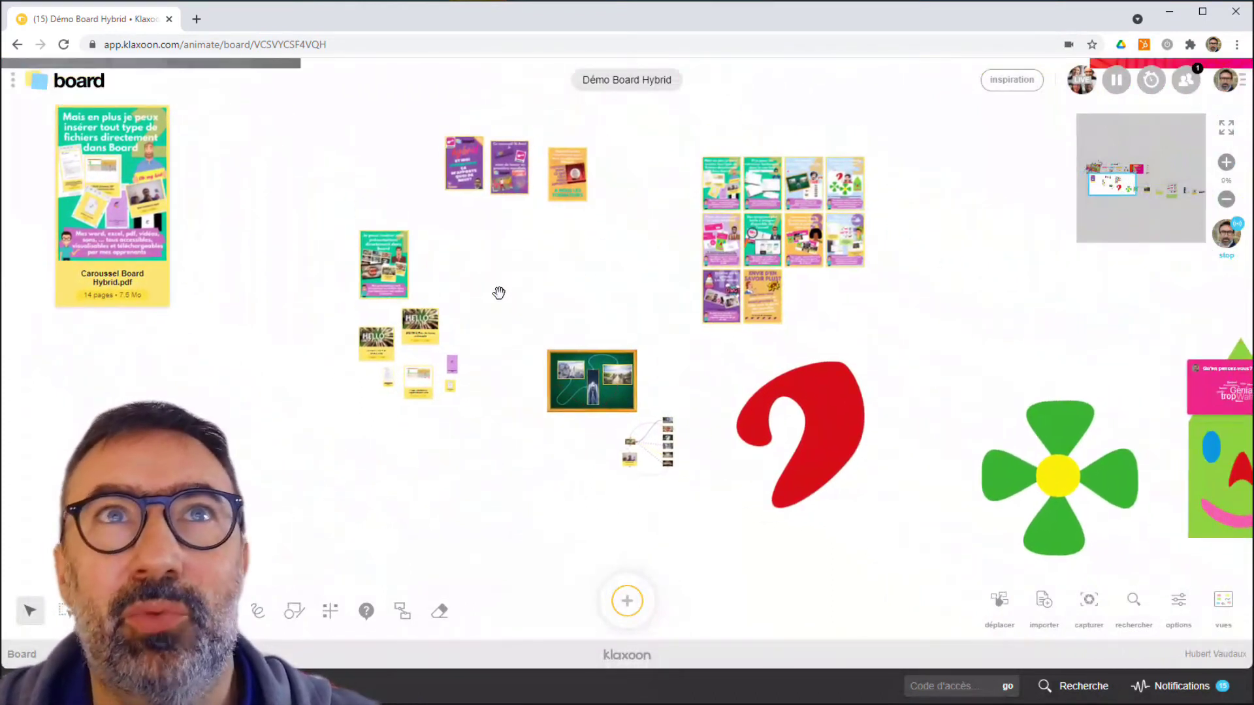
{"action": "scroll", "coordinate": [503, 468], "scroll_direction": "up", "scroll_amount": 5}
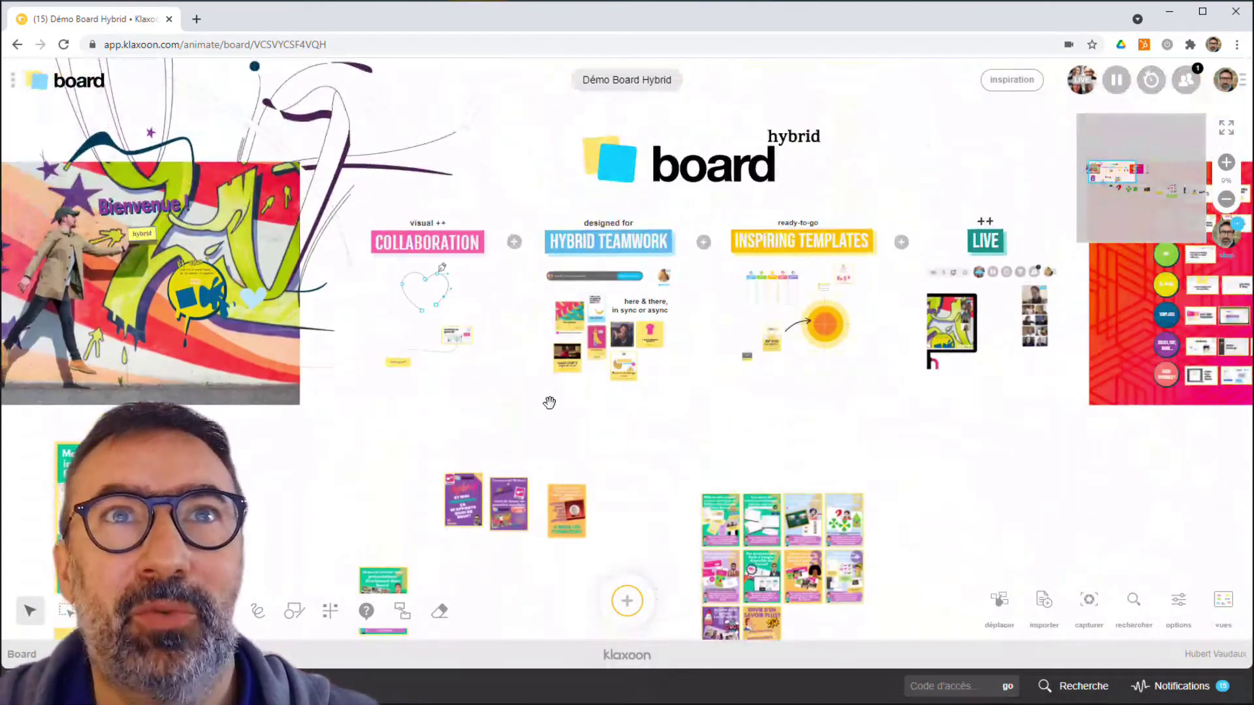
{"action": "scroll", "coordinate": [548, 394], "scroll_direction": "up", "scroll_amount": 10}
{"action": "left_click_drag", "start_coordinate": [852, 322], "coordinate": [834, 476]}
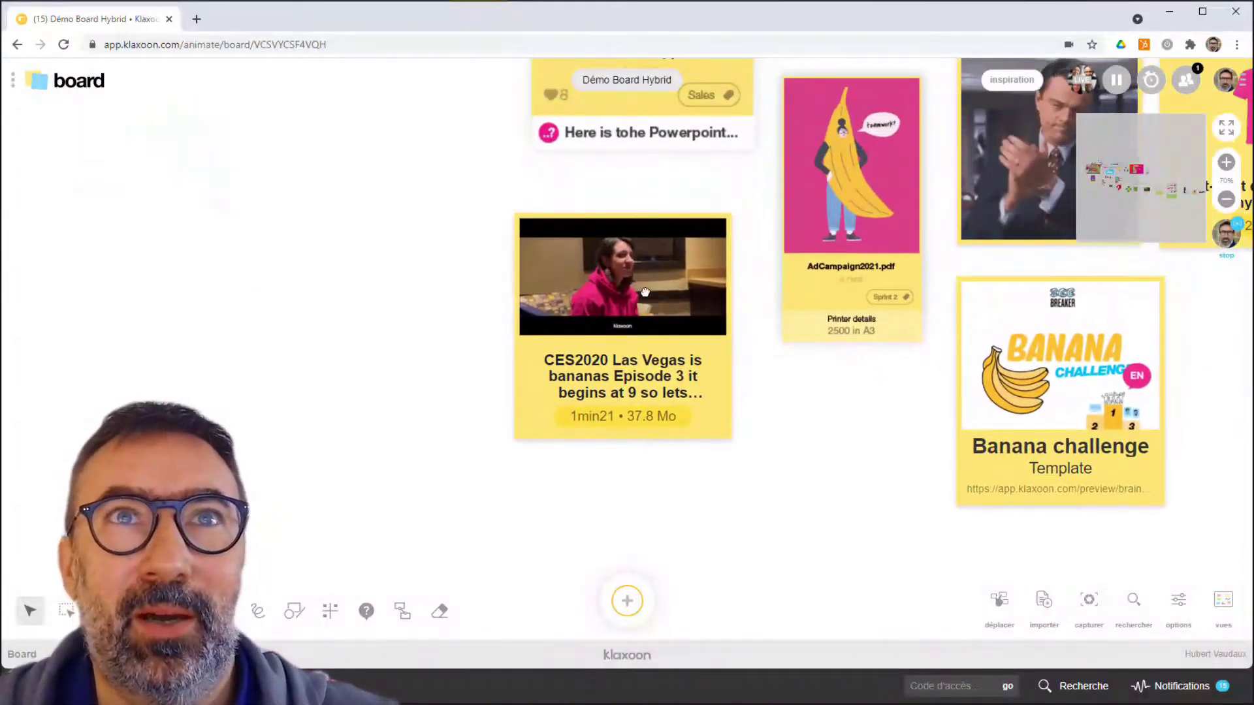
{"action": "left_click", "coordinate": [645, 292]}
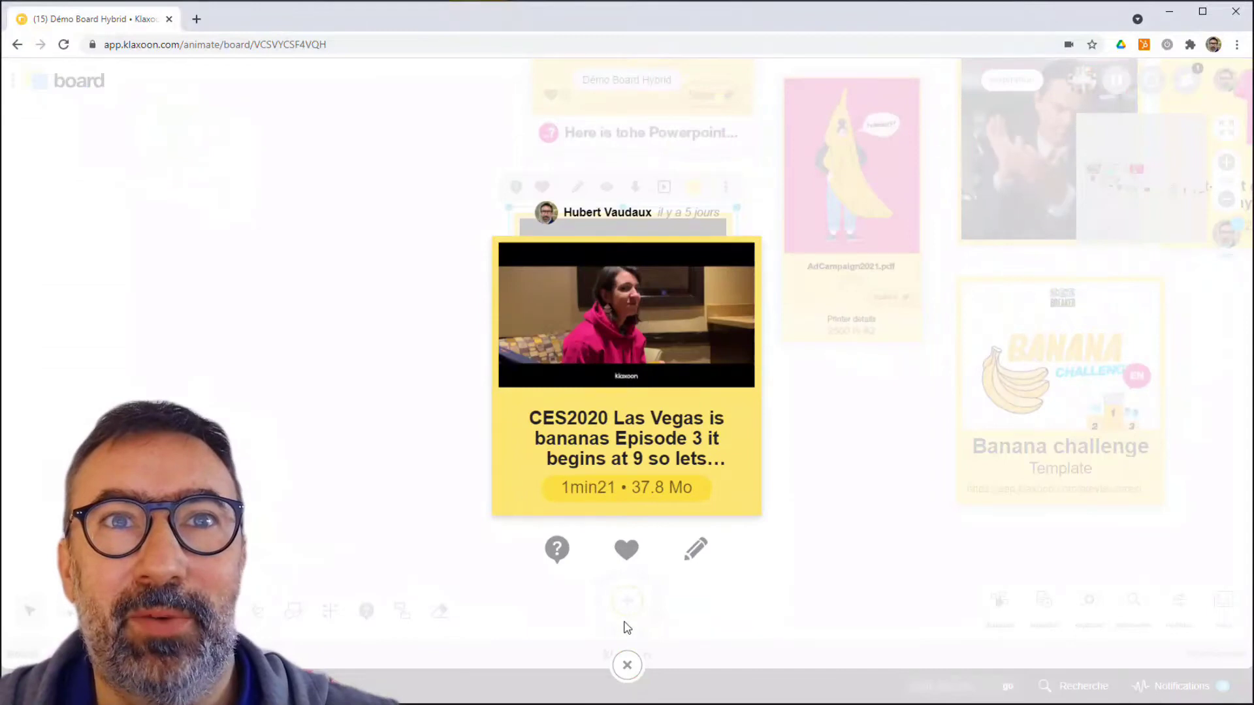
{"action": "left_click", "coordinate": [627, 665]}
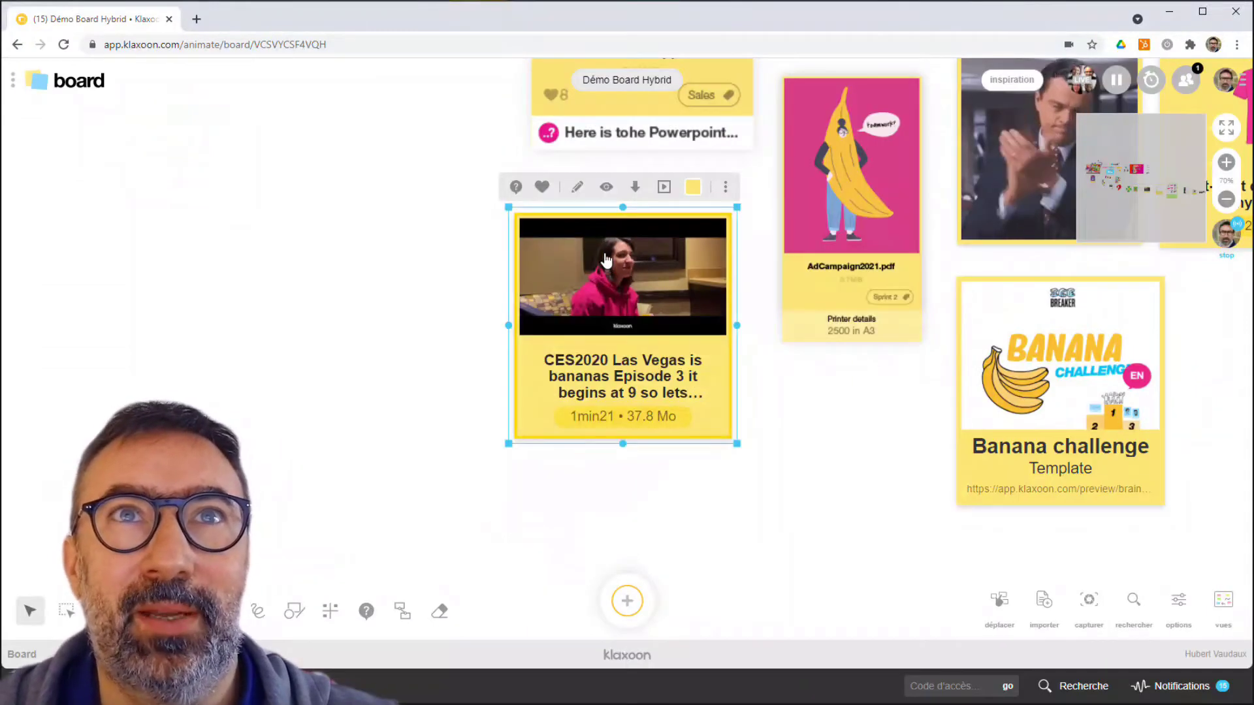
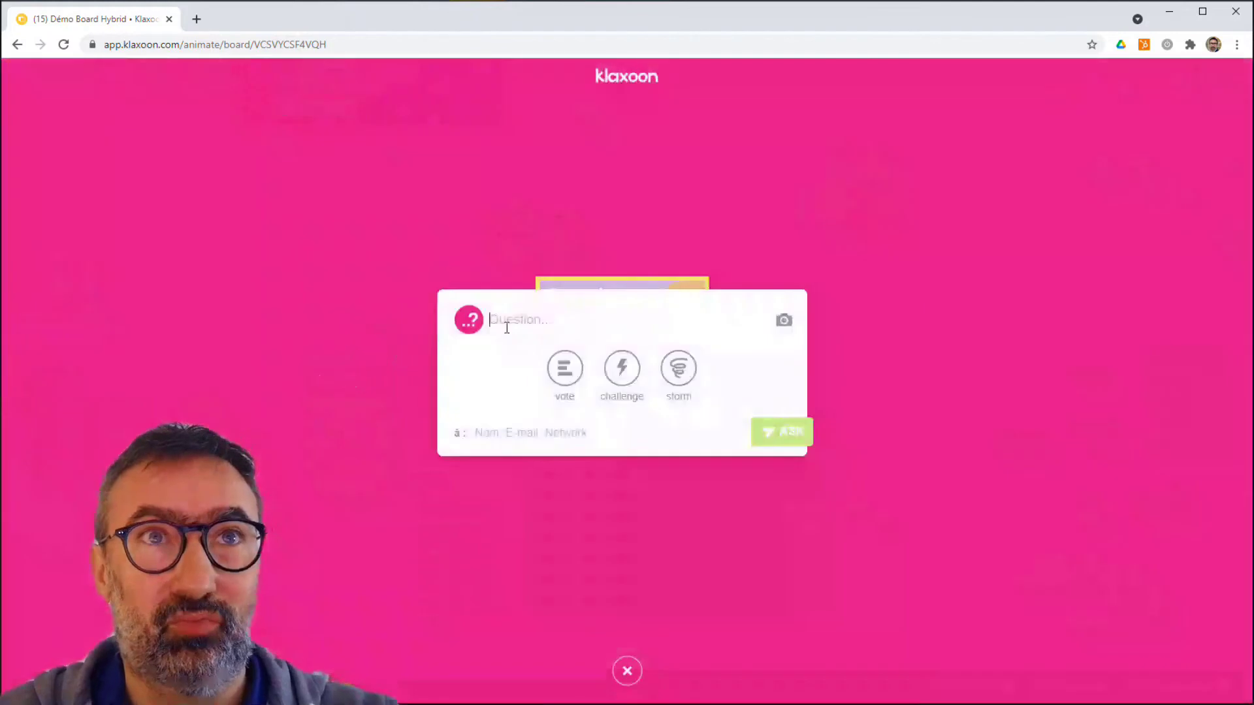
Step: Ask the question "Ca vous a plu?" as an Oui/Non vote on the selected card and close its results
{"action": "type", "text": "Ca vous a plus"}
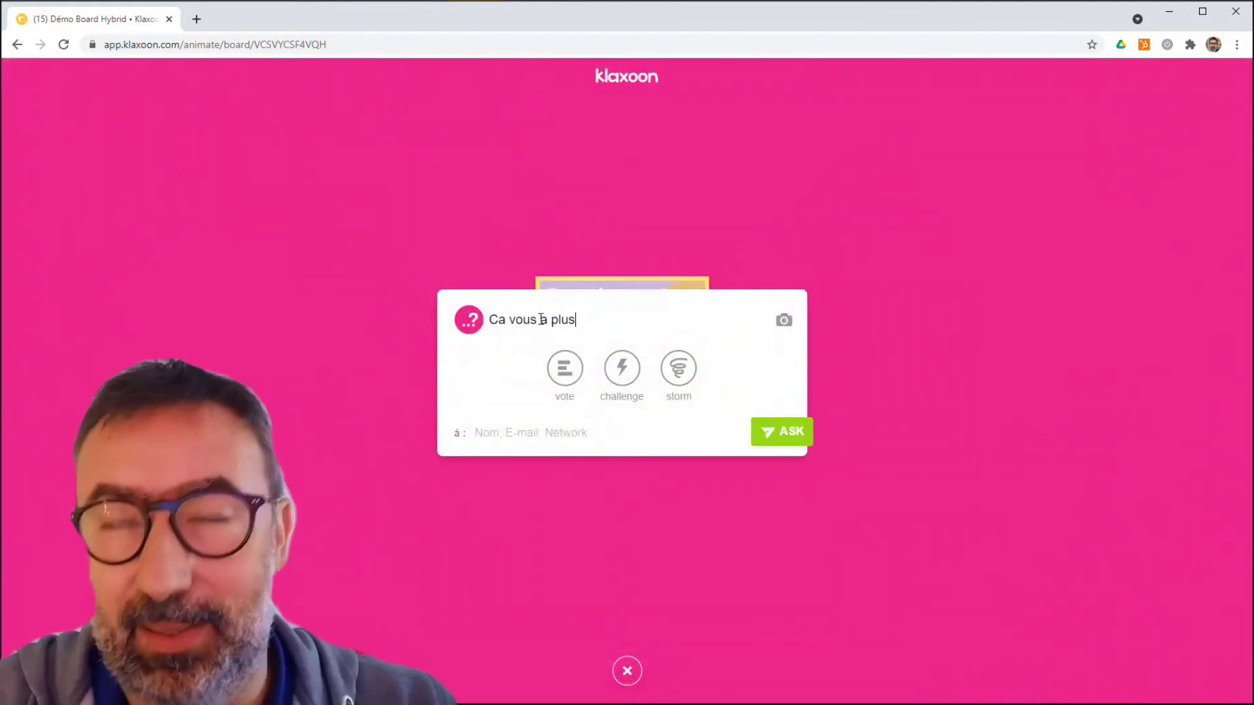
{"action": "key", "text": "BackSpace"}
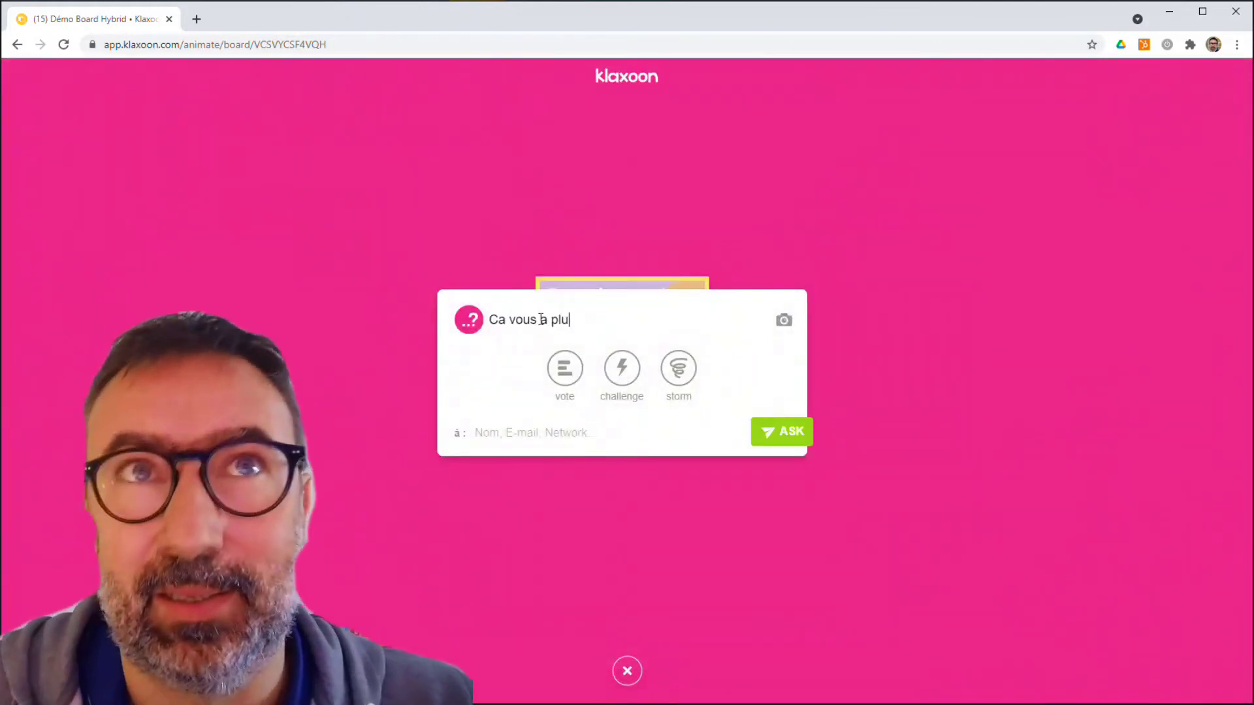
{"action": "left_click", "coordinate": [563, 369]}
{"action": "left_click", "coordinate": [517, 383]}
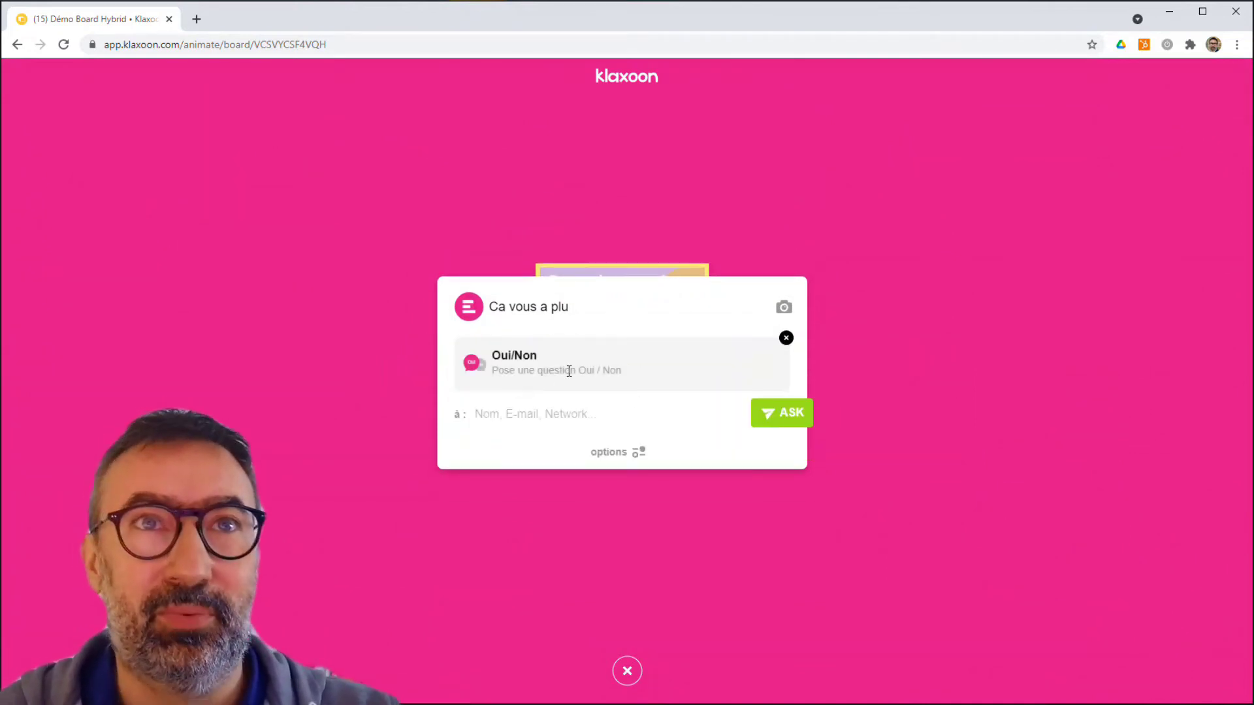
{"action": "left_click", "coordinate": [768, 418]}
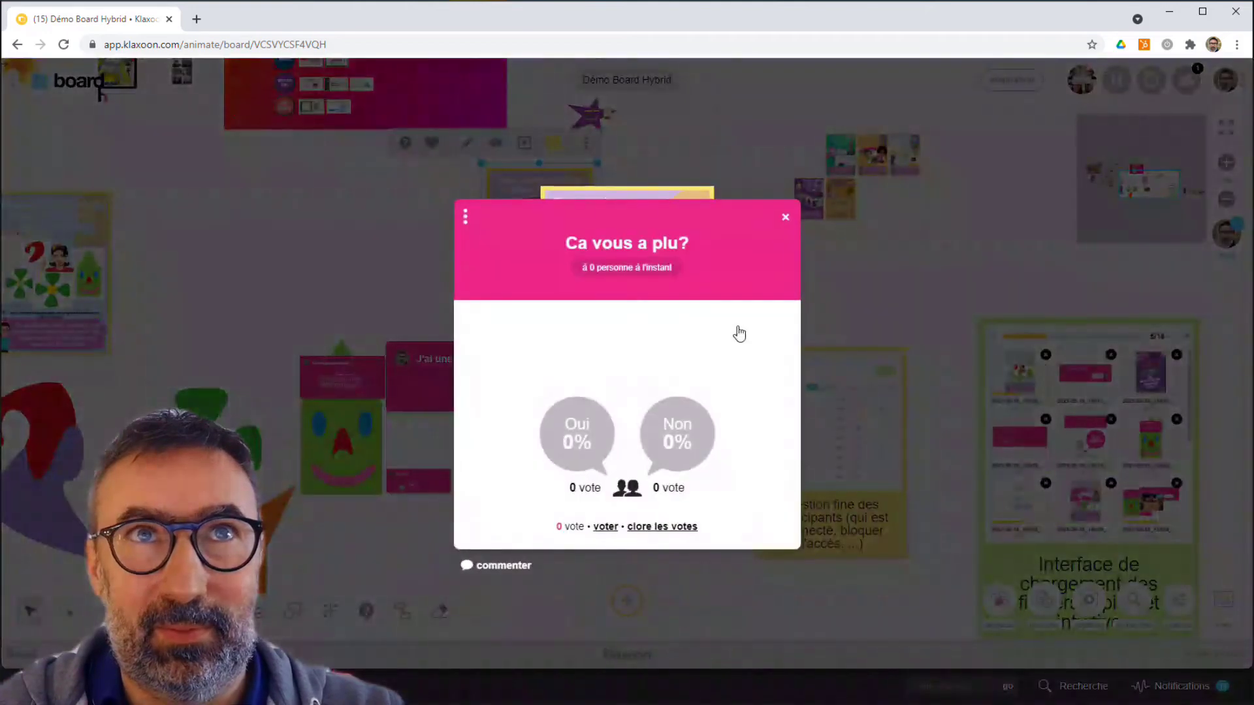
{"action": "left_click", "coordinate": [785, 219]}
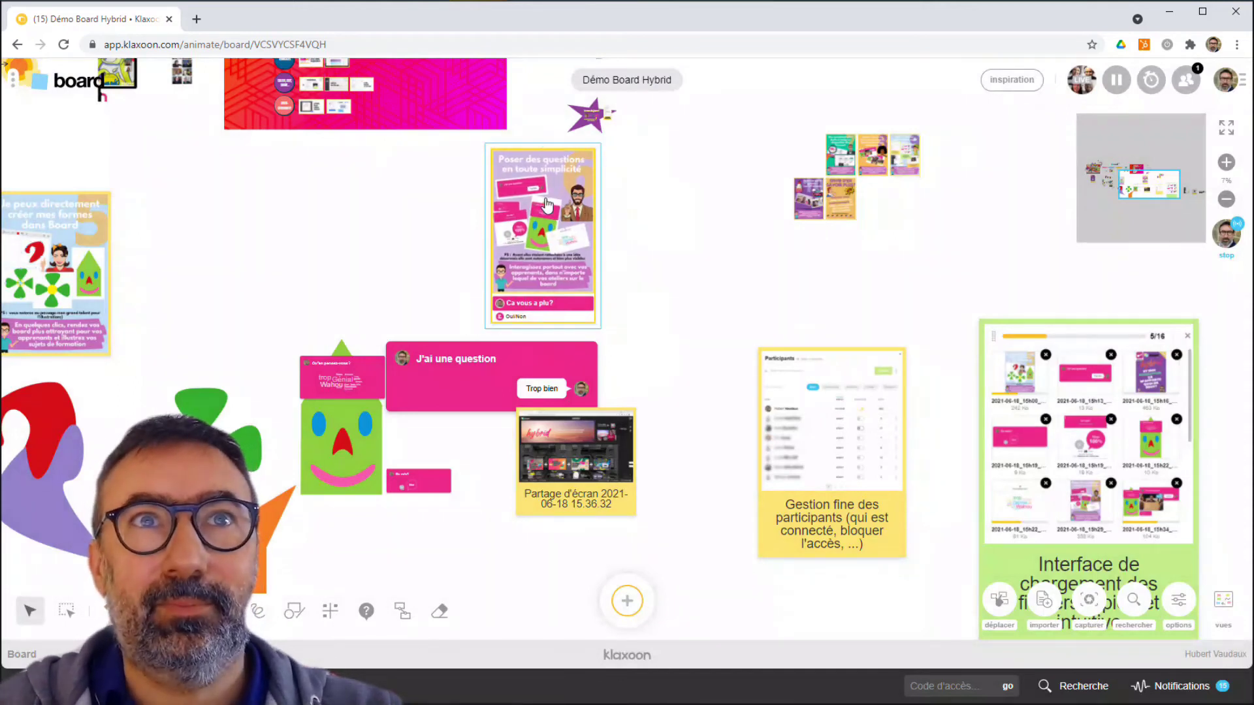
Step: Open the "Ca vous a plu?" vote attached to the card, answer Oui and close the results
{"action": "left_click", "coordinate": [538, 306]}
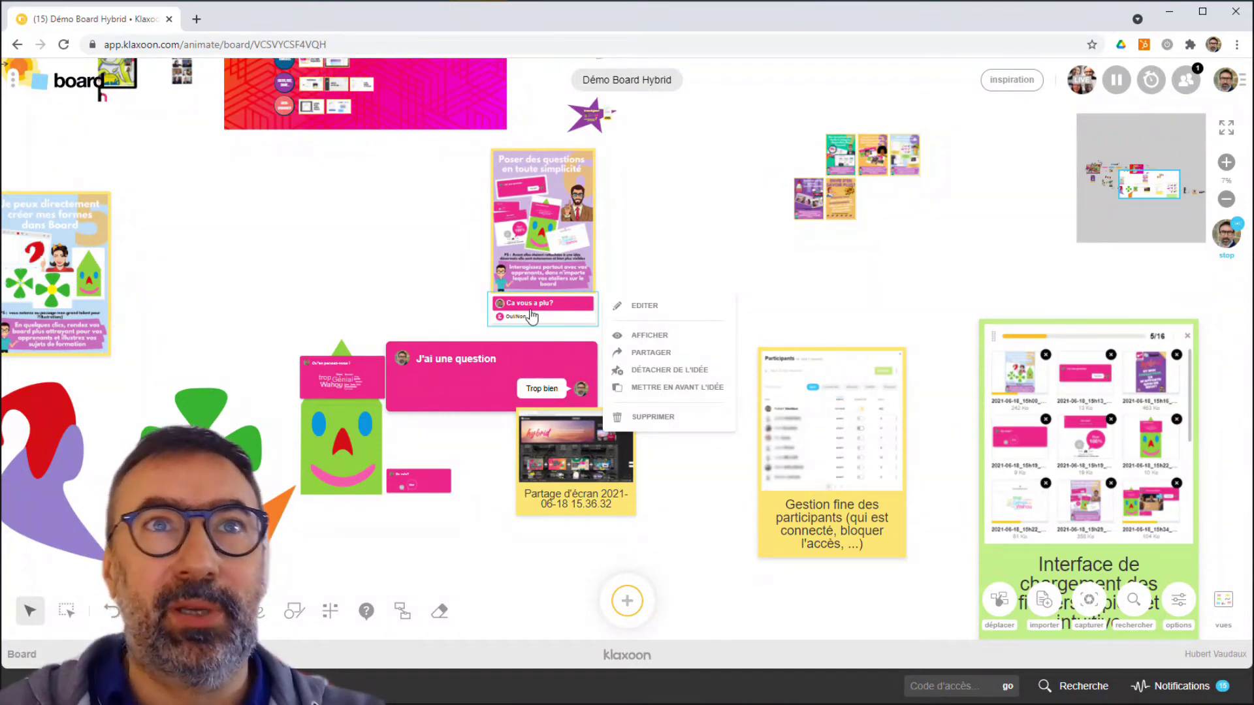
{"action": "left_click", "coordinate": [532, 317]}
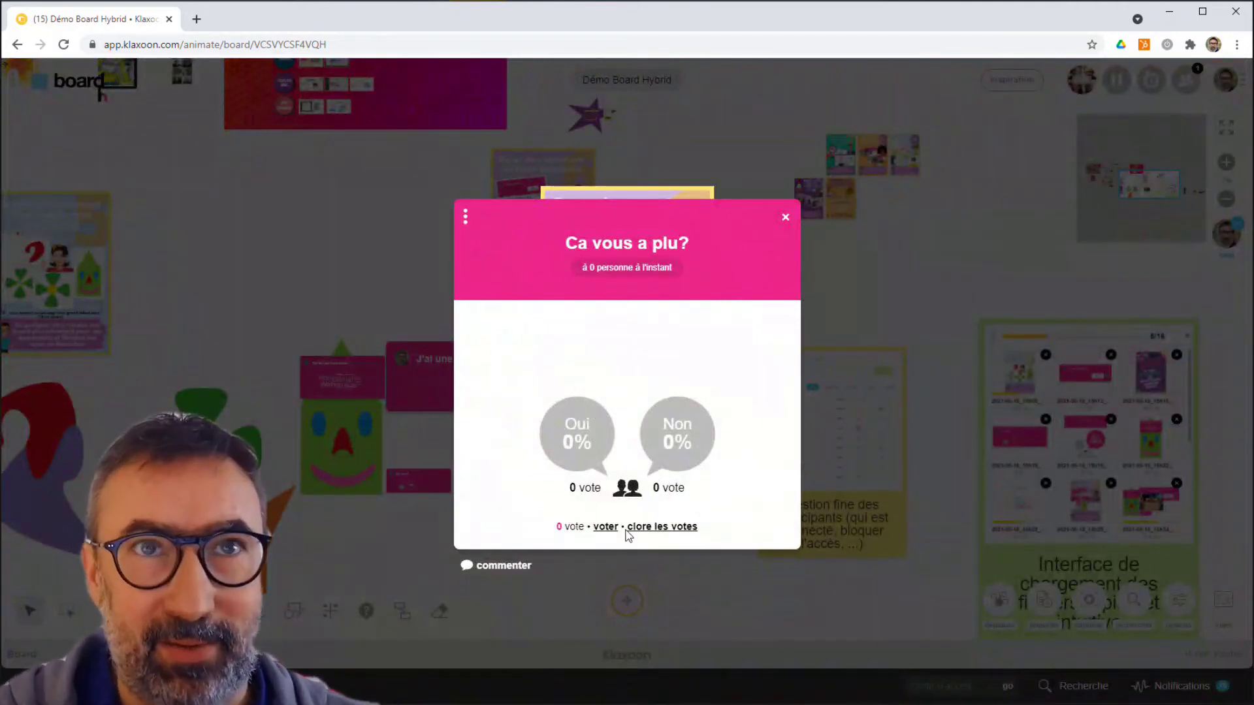
{"action": "left_click", "coordinate": [604, 527]}
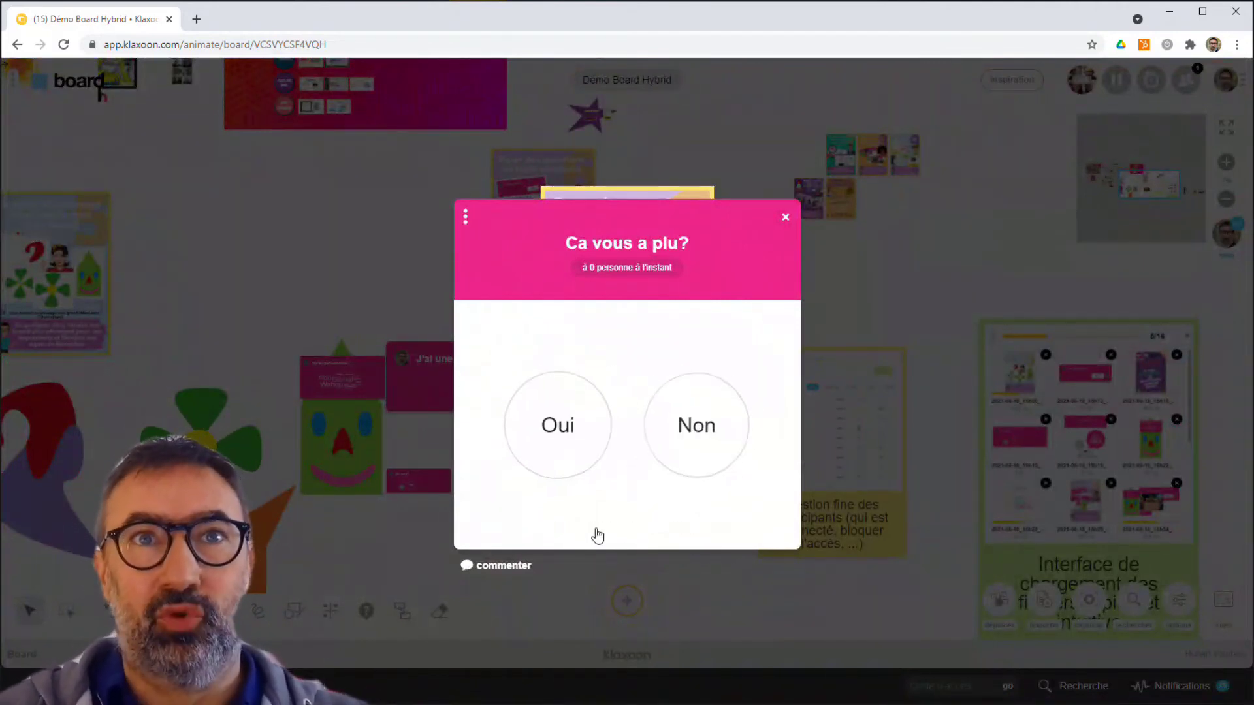
{"action": "left_click", "coordinate": [544, 432]}
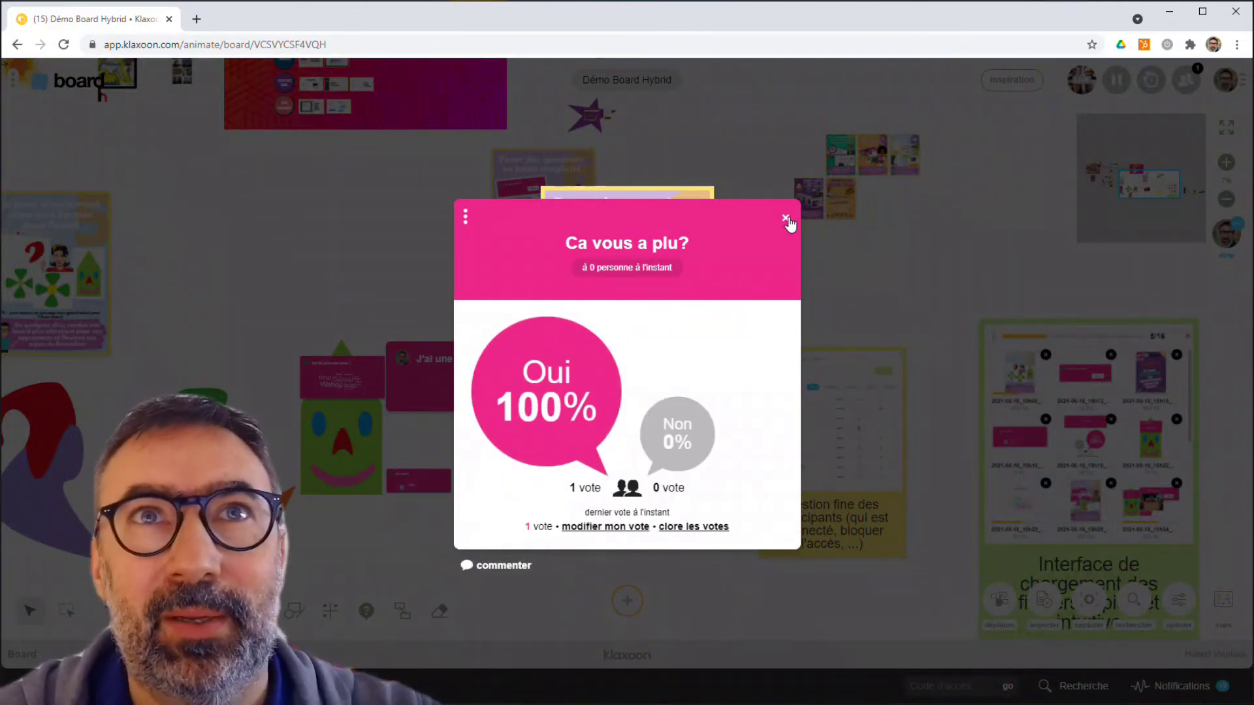
{"action": "left_click", "coordinate": [786, 218]}
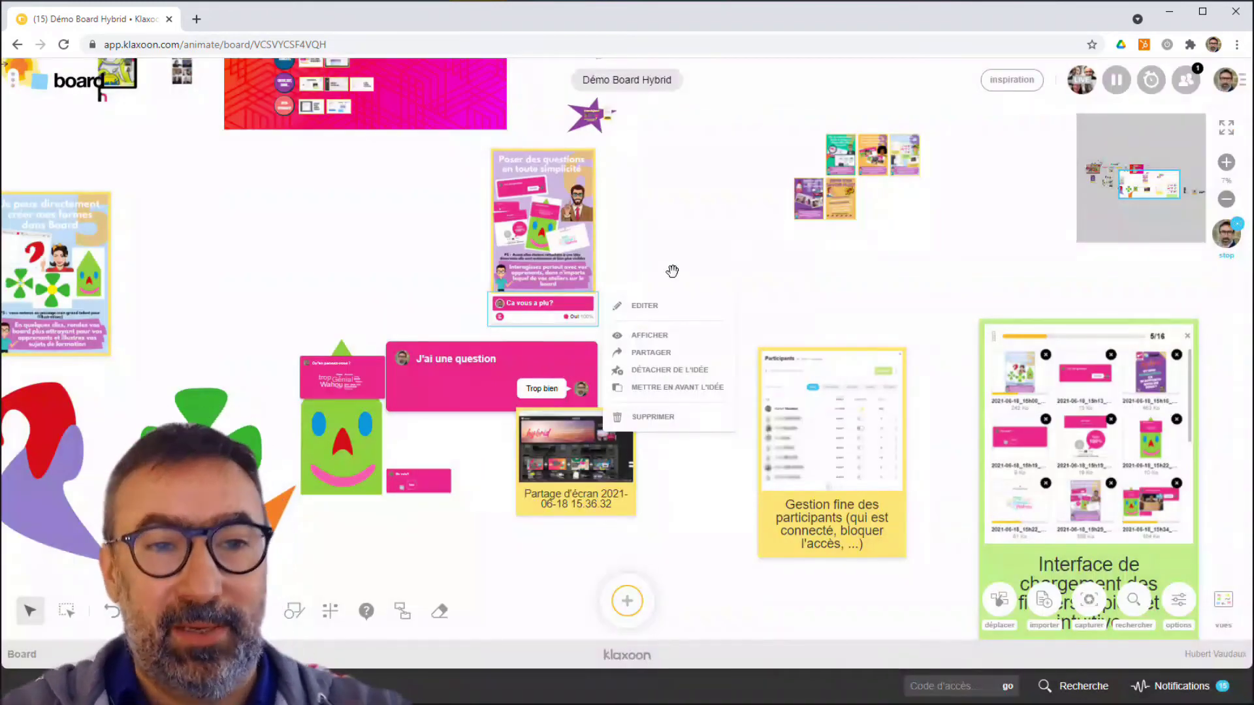
{"action": "left_click", "coordinate": [631, 283]}
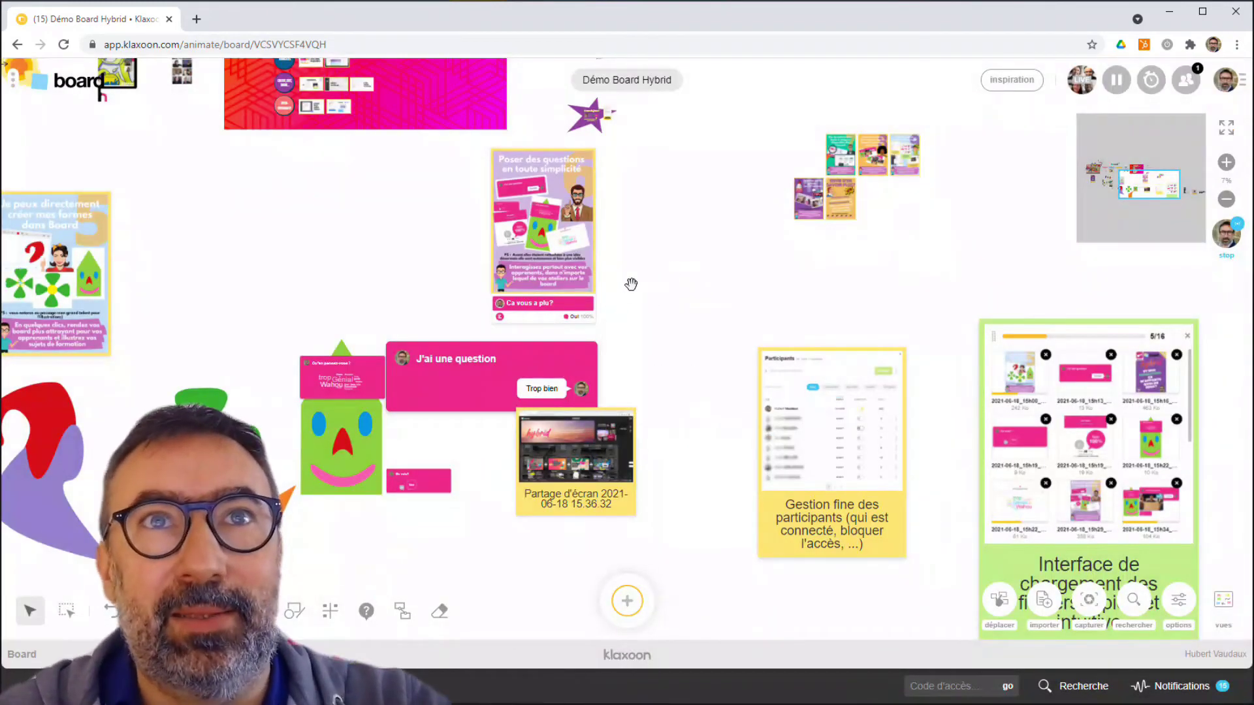
Step: Inspect the vote result shown under the "Poser des questions en toute simplicité" card and shift the card slightly to the right
{"action": "scroll", "coordinate": [588, 323], "scroll_direction": "up", "scroll_amount": 3}
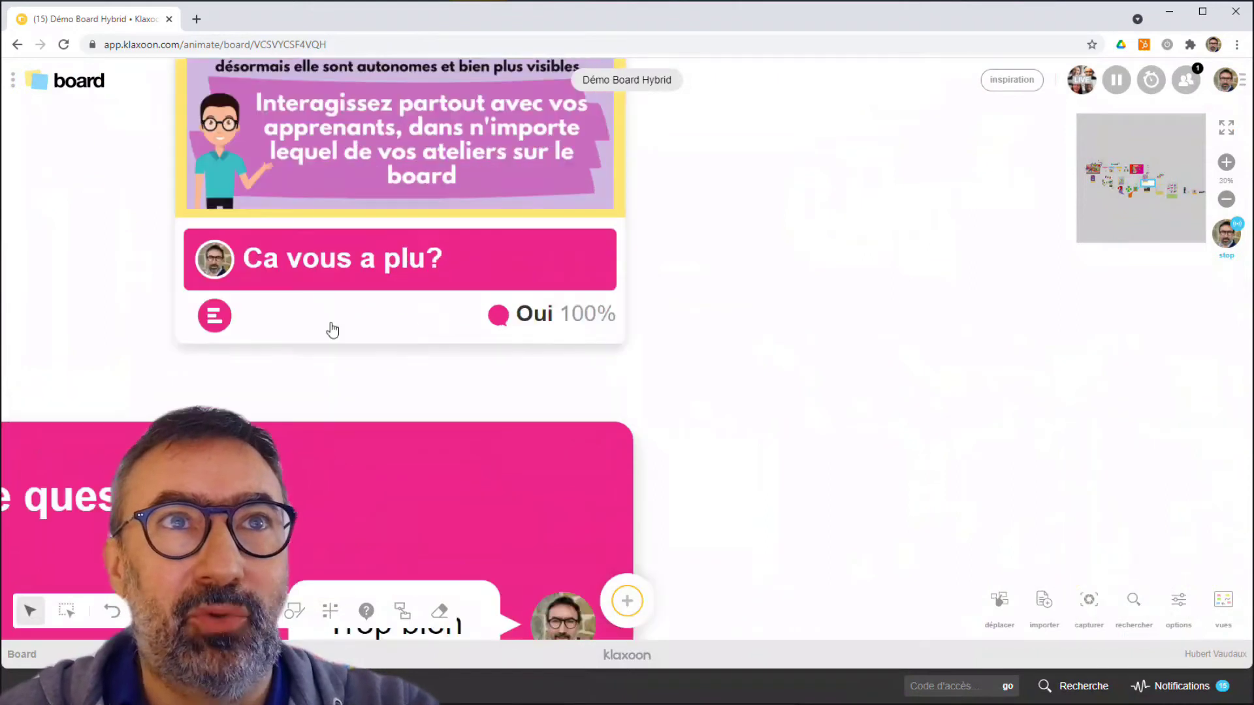
{"action": "scroll", "coordinate": [710, 350], "scroll_direction": "down", "scroll_amount": 3}
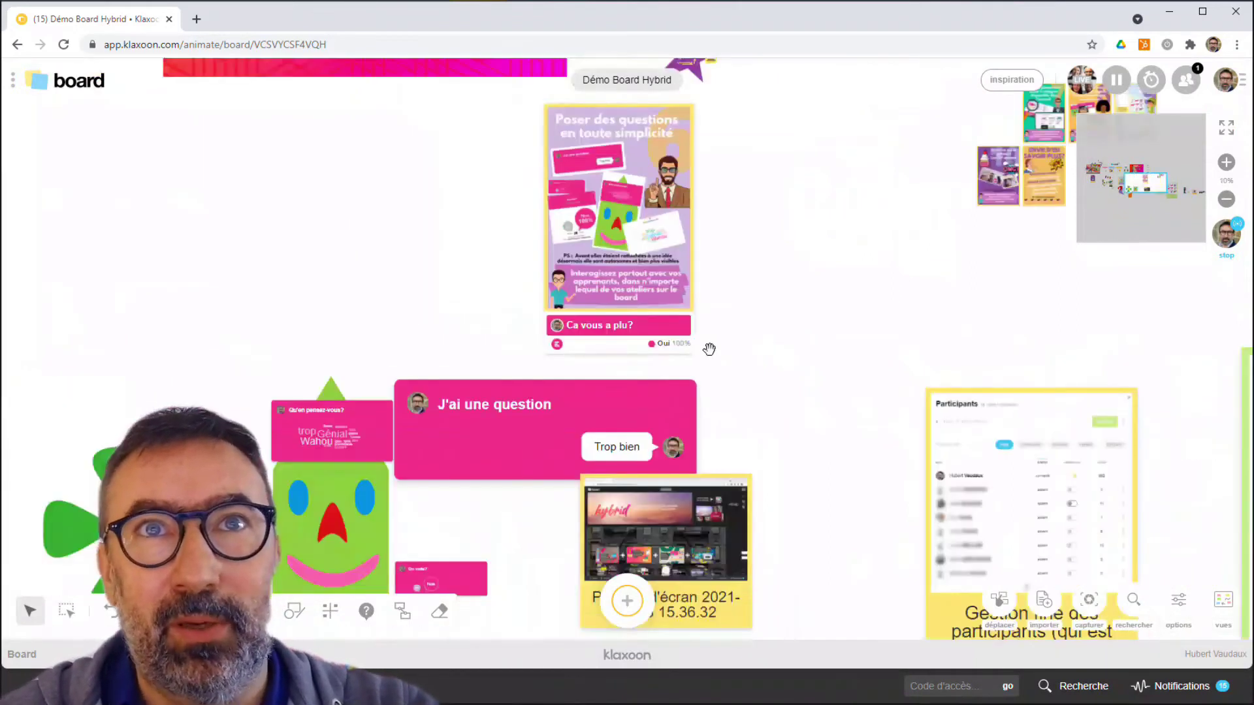
{"action": "scroll", "coordinate": [764, 339], "scroll_direction": "down", "scroll_amount": 2}
{"action": "left_click_drag", "start_coordinate": [764, 339], "coordinate": [645, 318]}
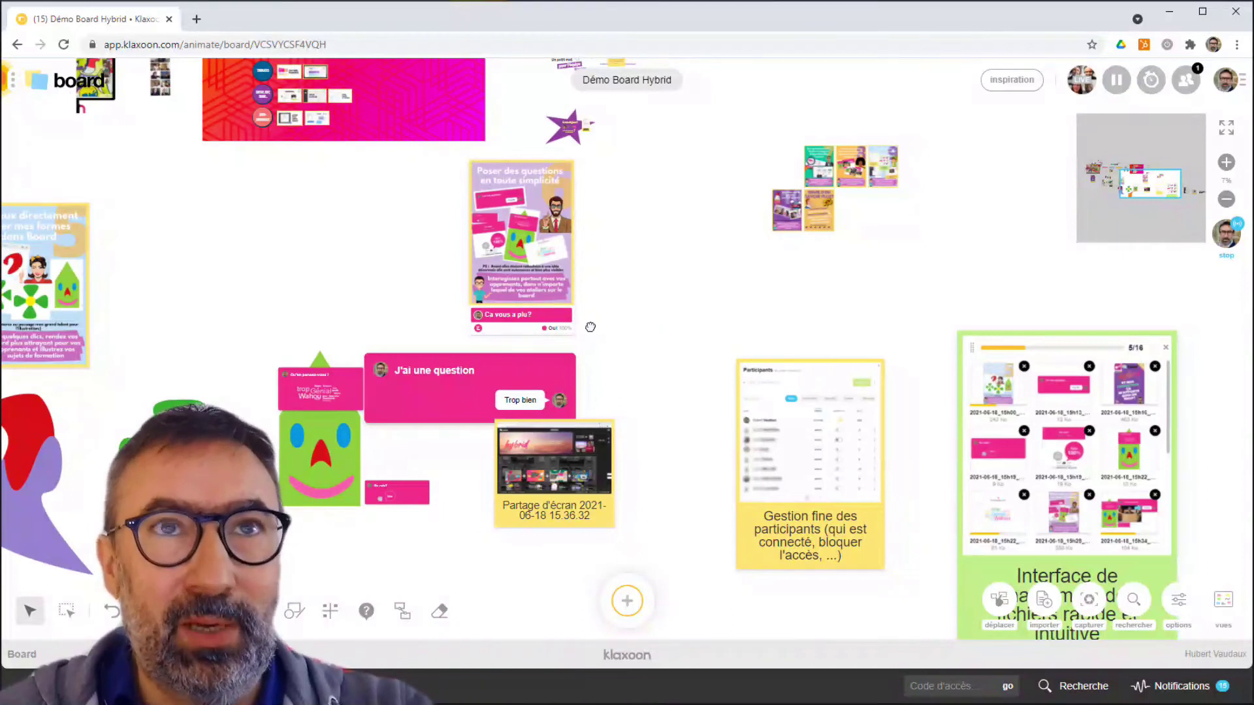
{"action": "mouse_move", "coordinate": [541, 258]}
{"action": "left_mouse_down"}
{"action": "mouse_move", "coordinate": [500, 259]}
{"action": "mouse_move", "coordinate": [569, 261]}
{"action": "mouse_move", "coordinate": [556, 267]}
{"action": "left_mouse_up"}
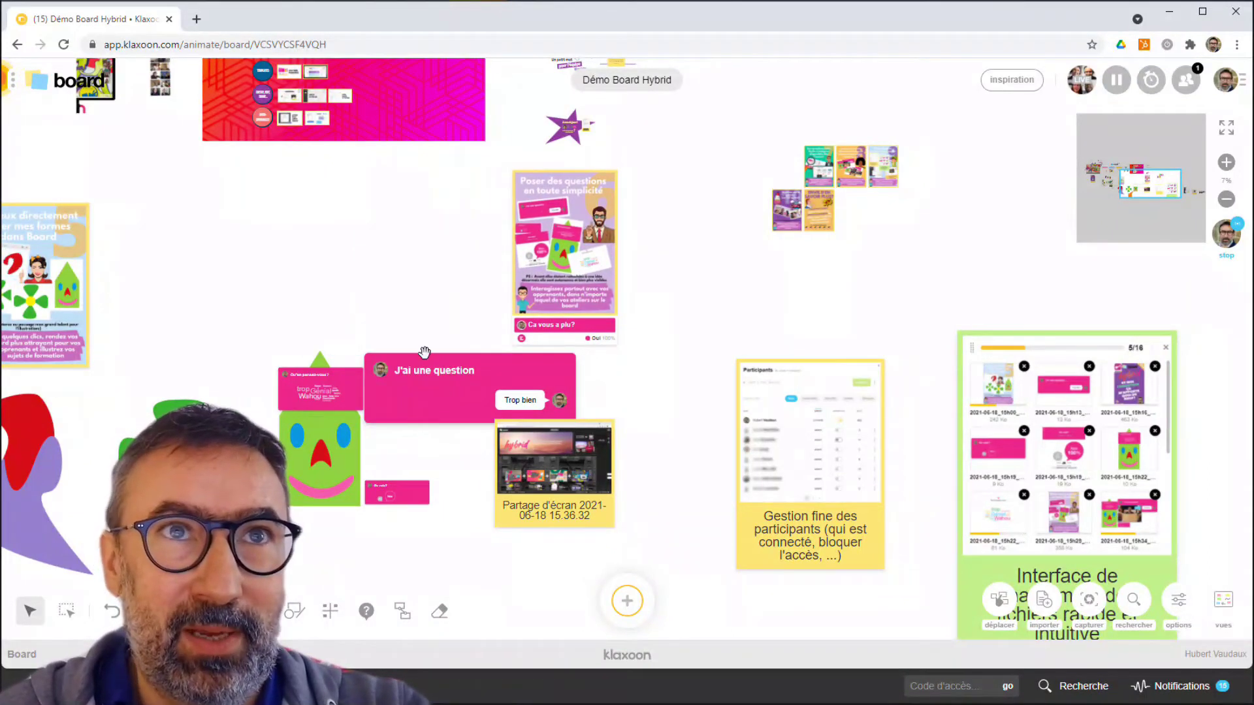
Step: Ask a standalone Storm question titled "Un nuage de mot" on the board
{"action": "left_click", "coordinate": [366, 612]}
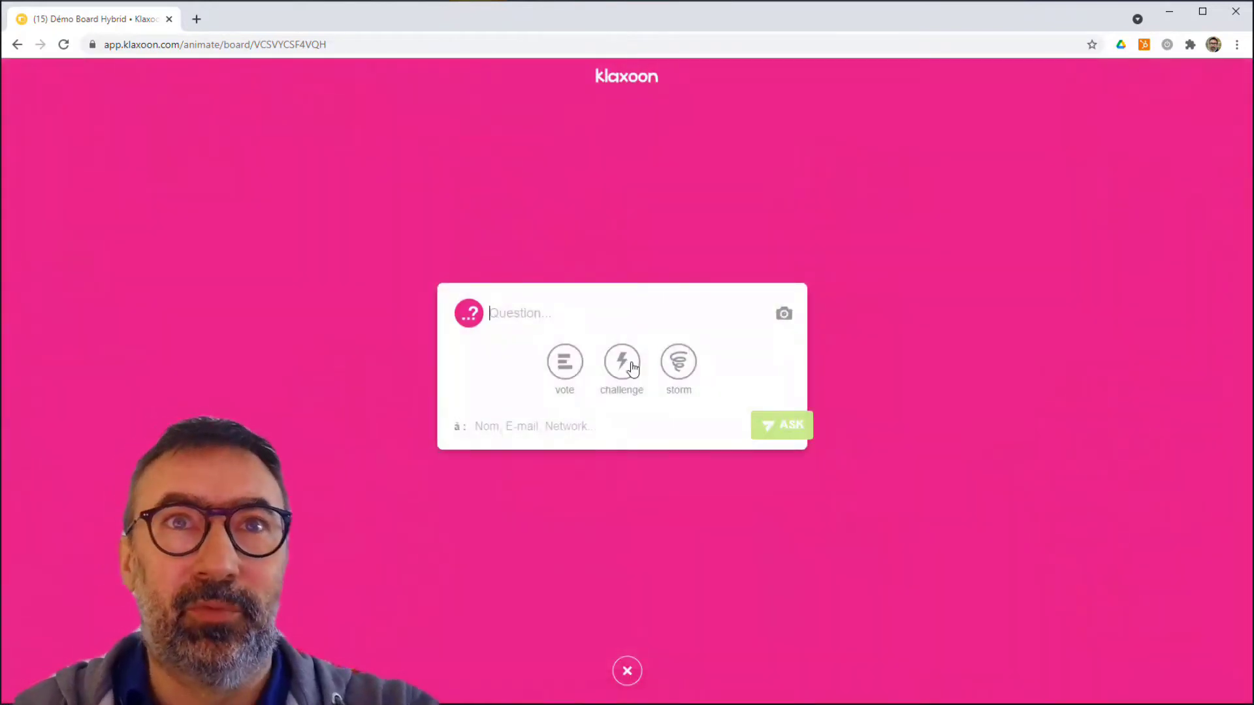
{"action": "left_click", "coordinate": [679, 363]}
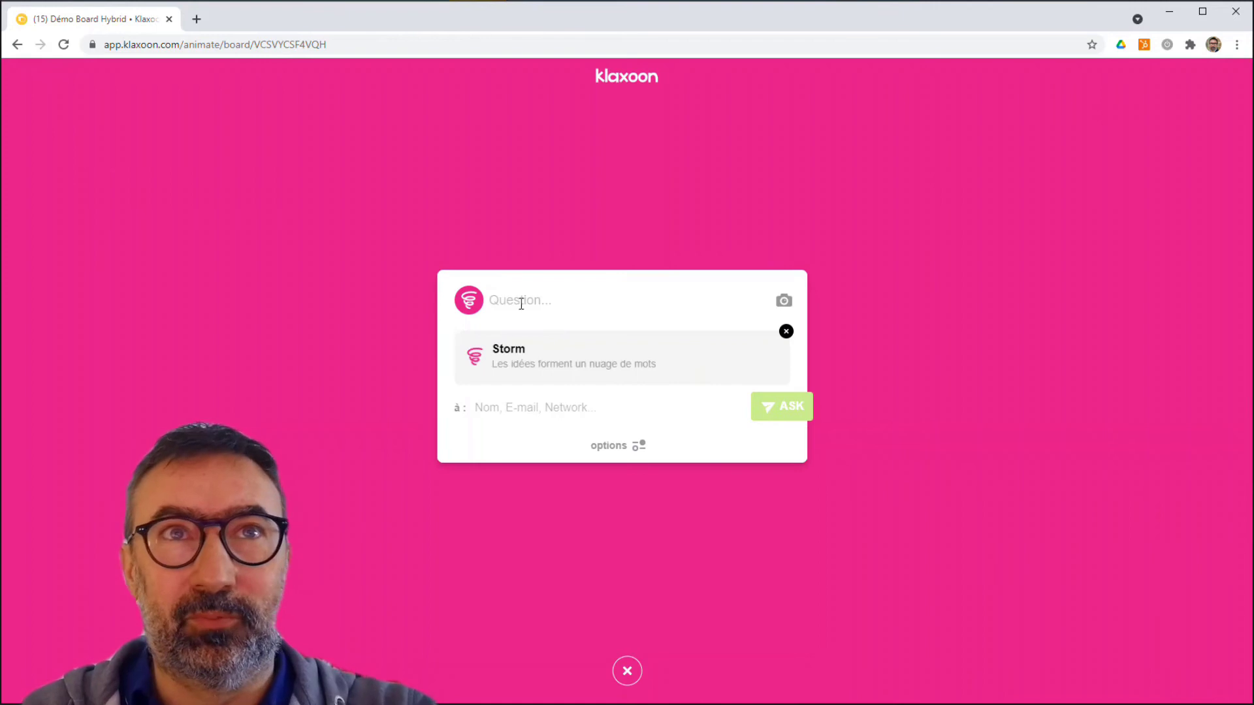
{"action": "type", "text": "Un no"}
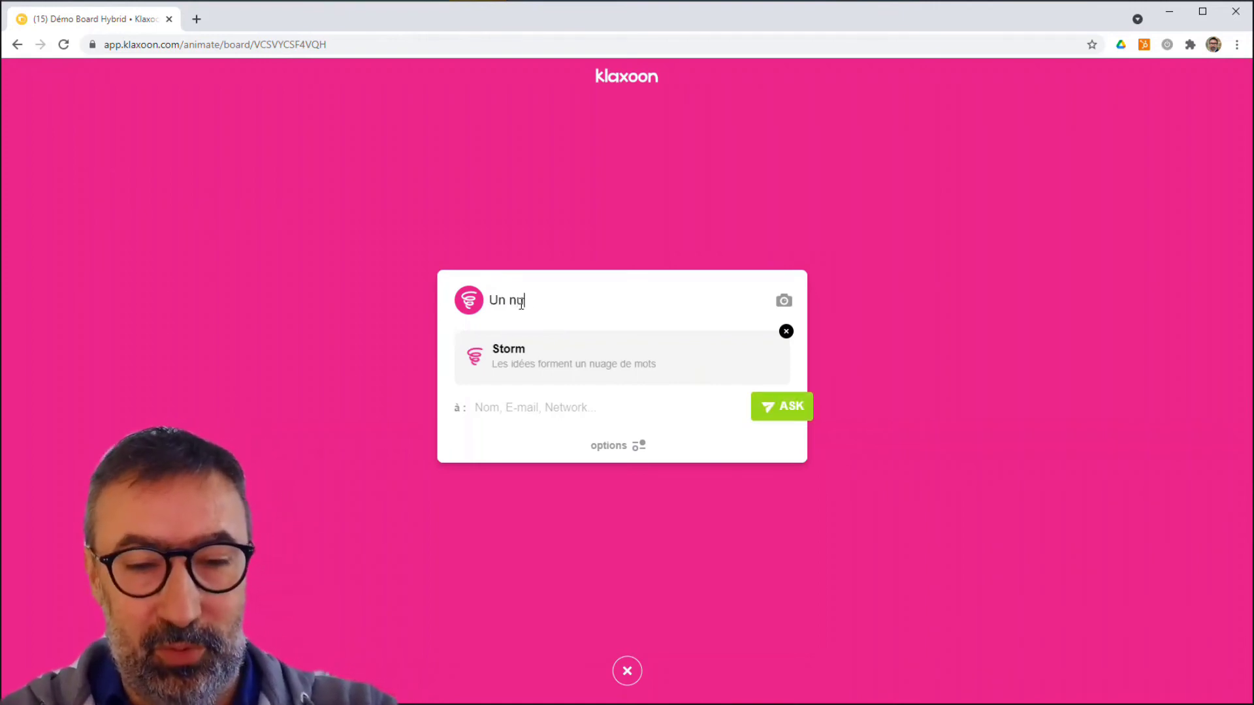
{"action": "type", "text": "age de mot"}
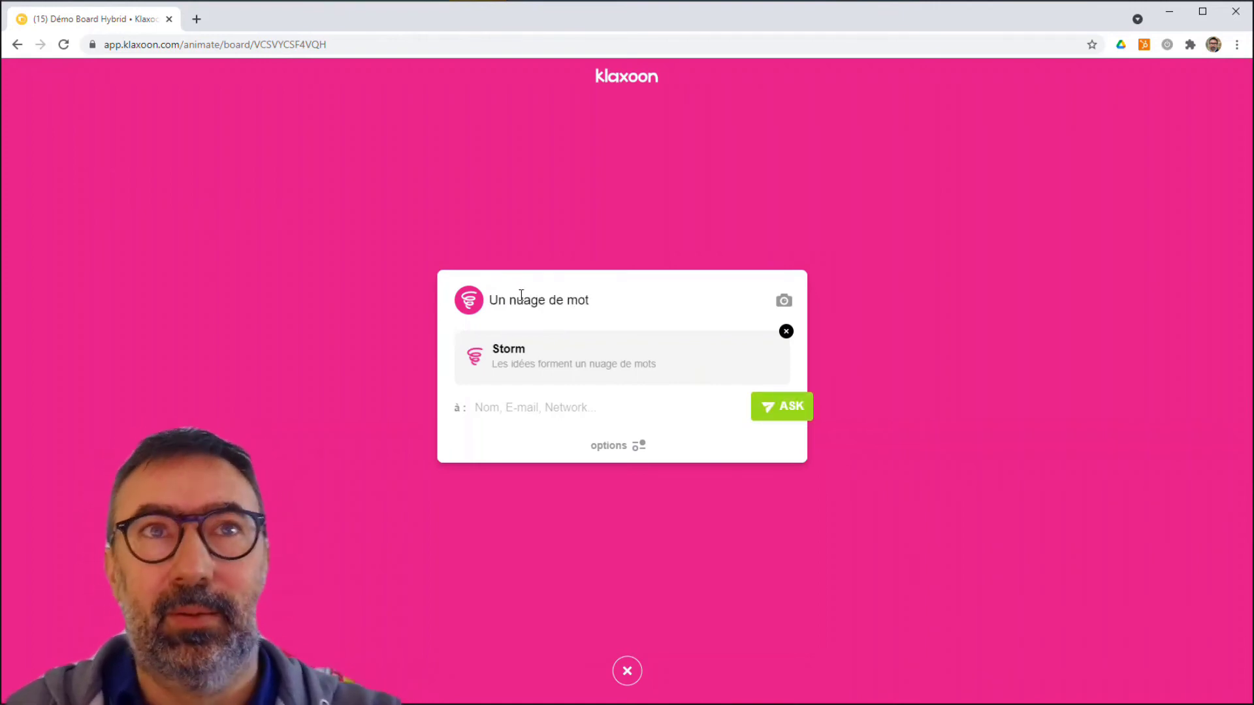
{"action": "left_click", "coordinate": [793, 406]}
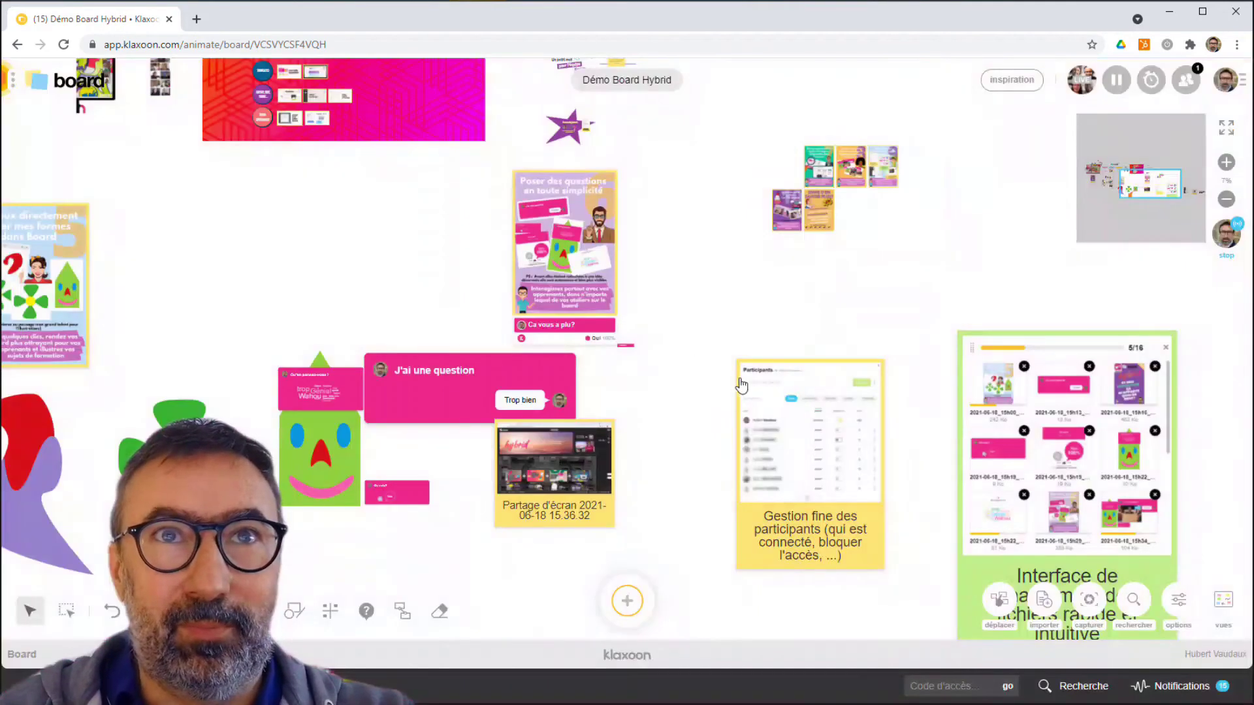
Step: Enlarge the tiny "Un nuage de mot" question card and place it beside the "J'ai une question" card
{"action": "scroll", "coordinate": [654, 353], "scroll_direction": "up", "scroll_amount": 3}
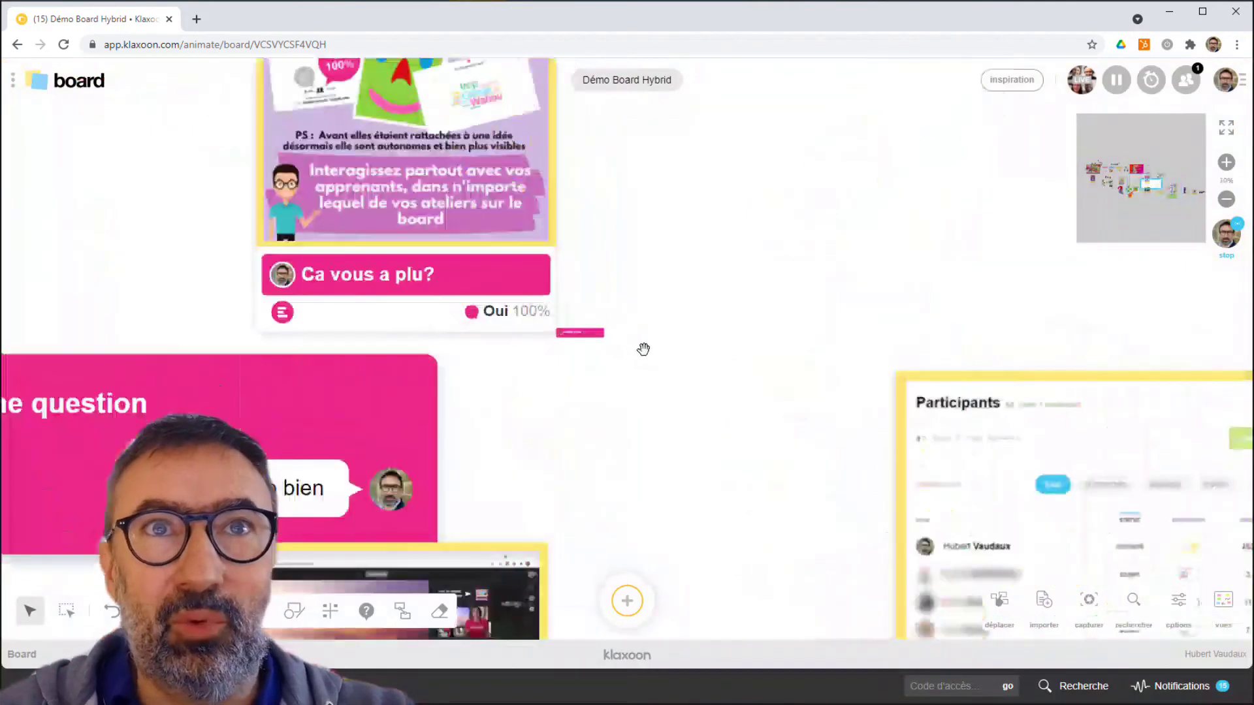
{"action": "left_click", "coordinate": [594, 336]}
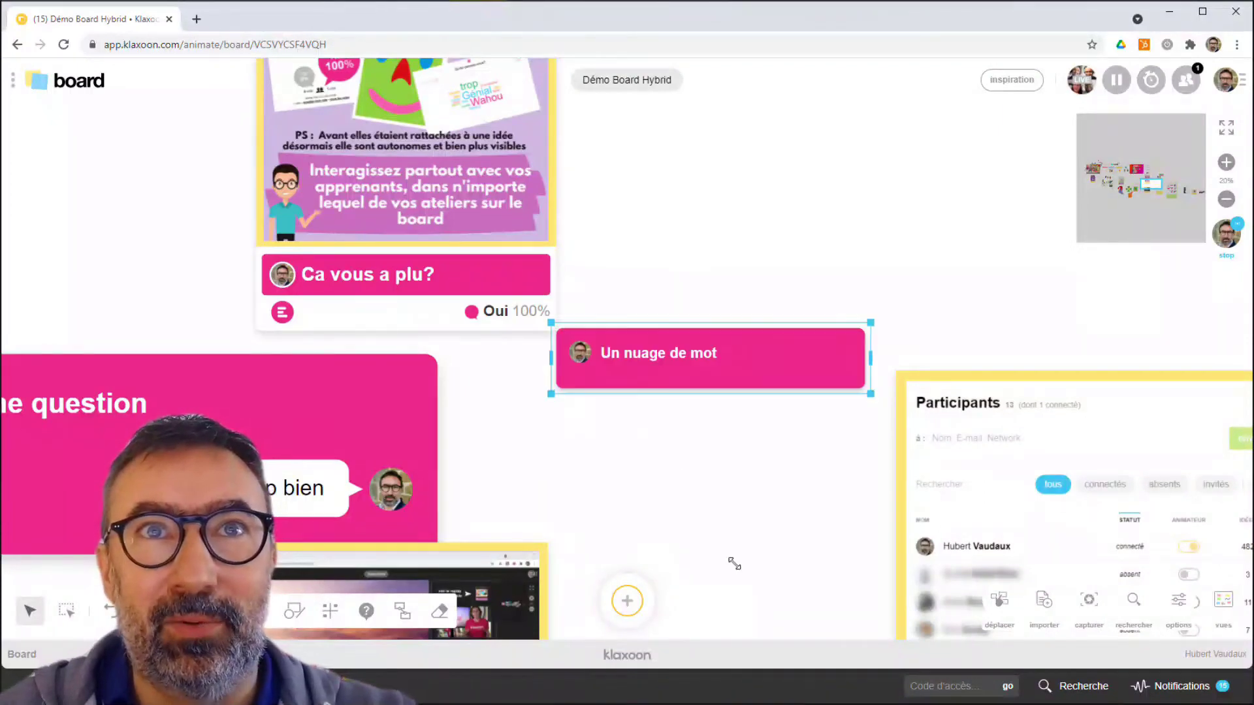
{"action": "left_click_drag", "start_coordinate": [689, 417], "coordinate": [671, 436]}
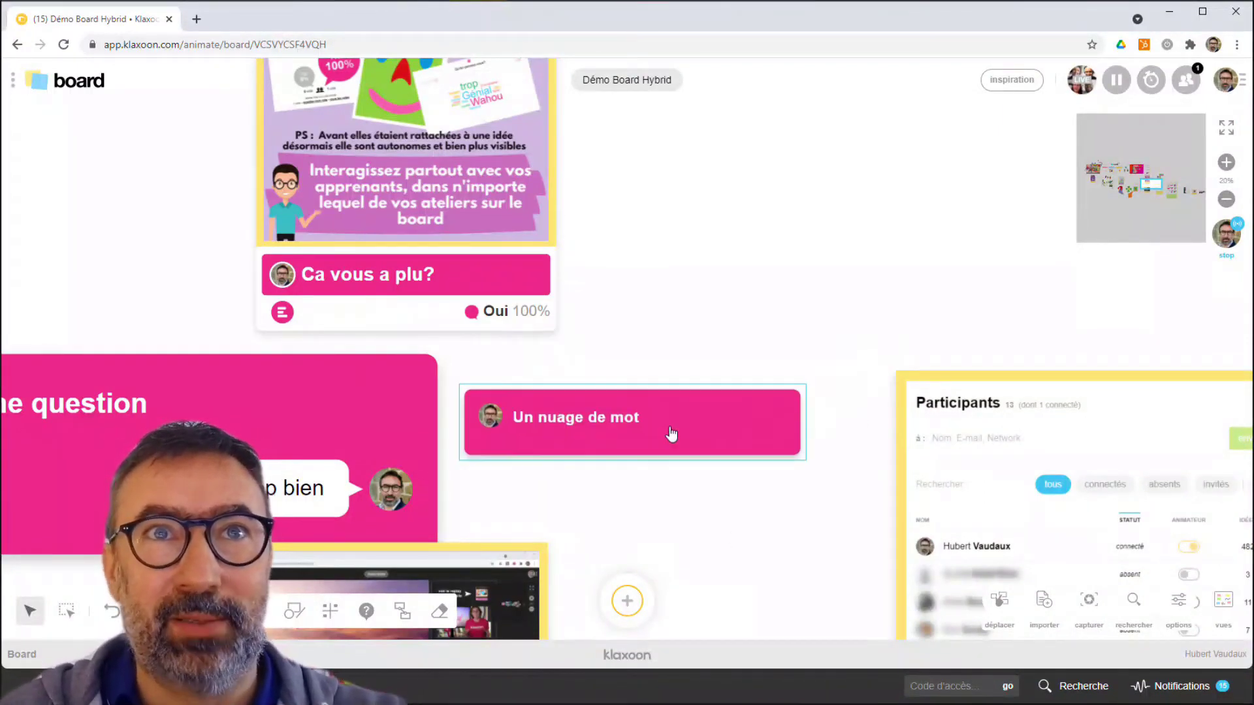
Step: Open the "Un nuage de mot" question and submit the ideas "Super", "Wahouuuu", "Trop génial" and "c'est cool"
{"action": "left_click_drag", "start_coordinate": [684, 494], "coordinate": [674, 284]}
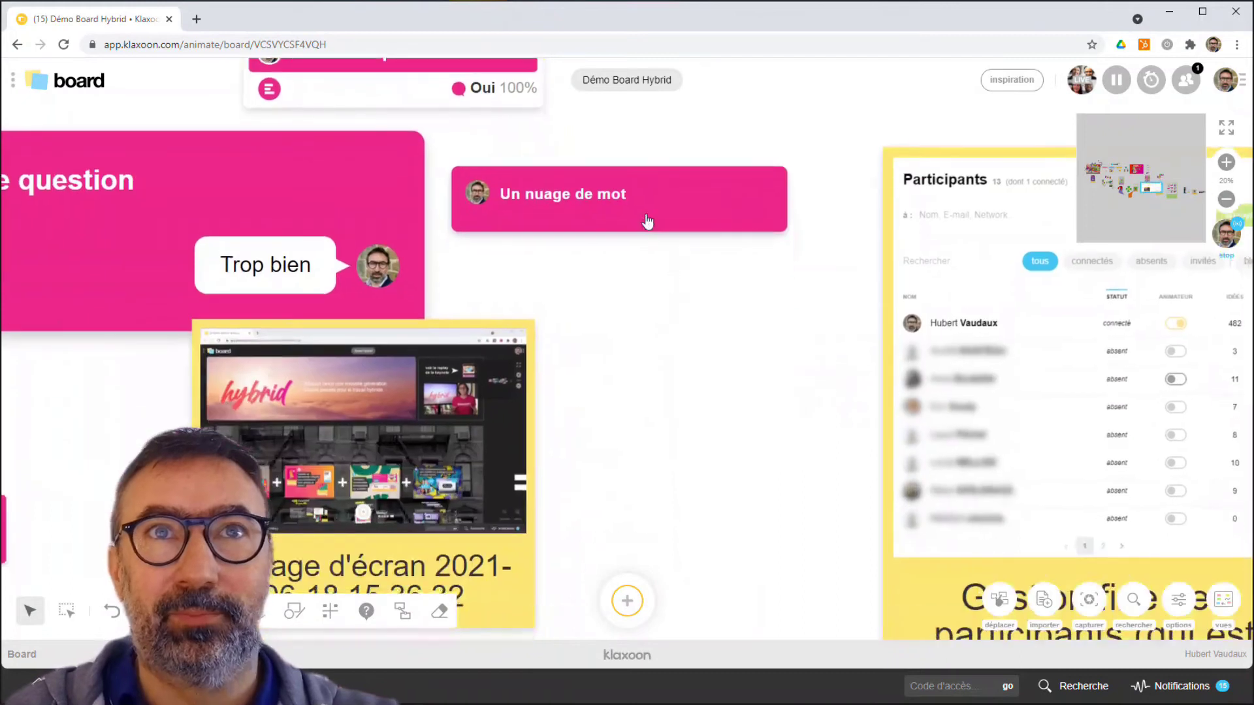
{"action": "left_click", "coordinate": [618, 201]}
{"action": "left_click", "coordinate": [618, 199]}
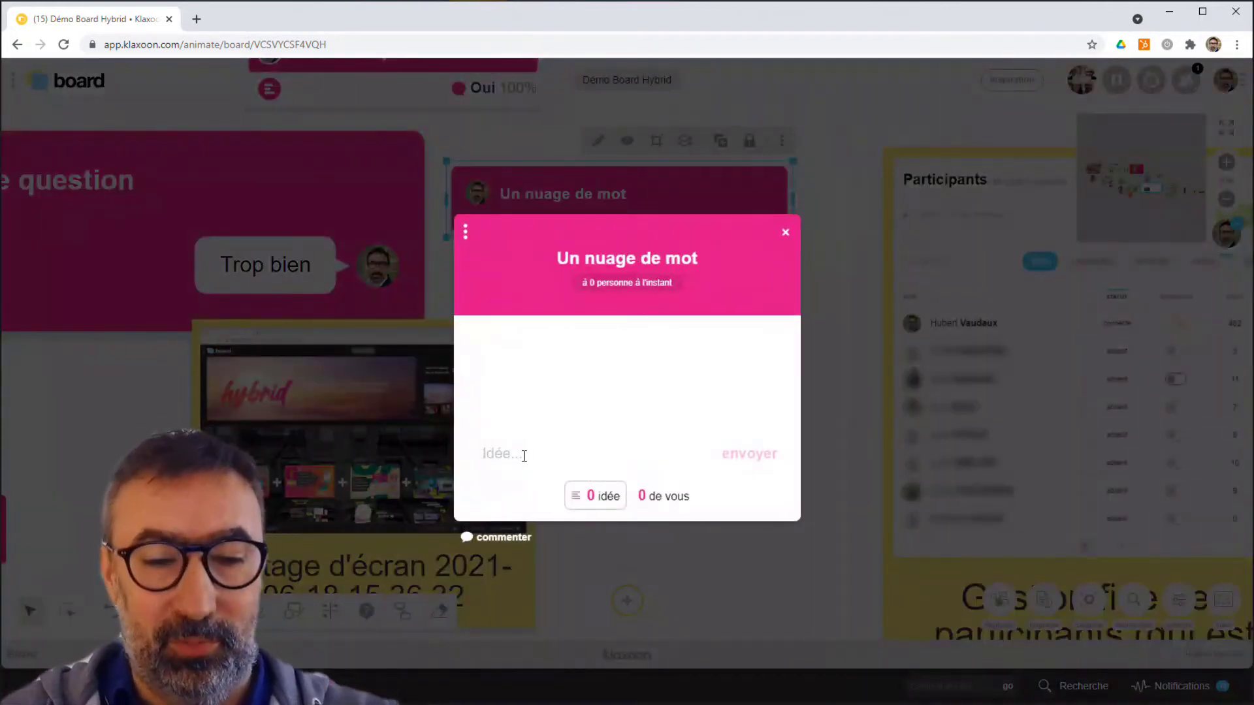
{"action": "type", "text": "Super"}
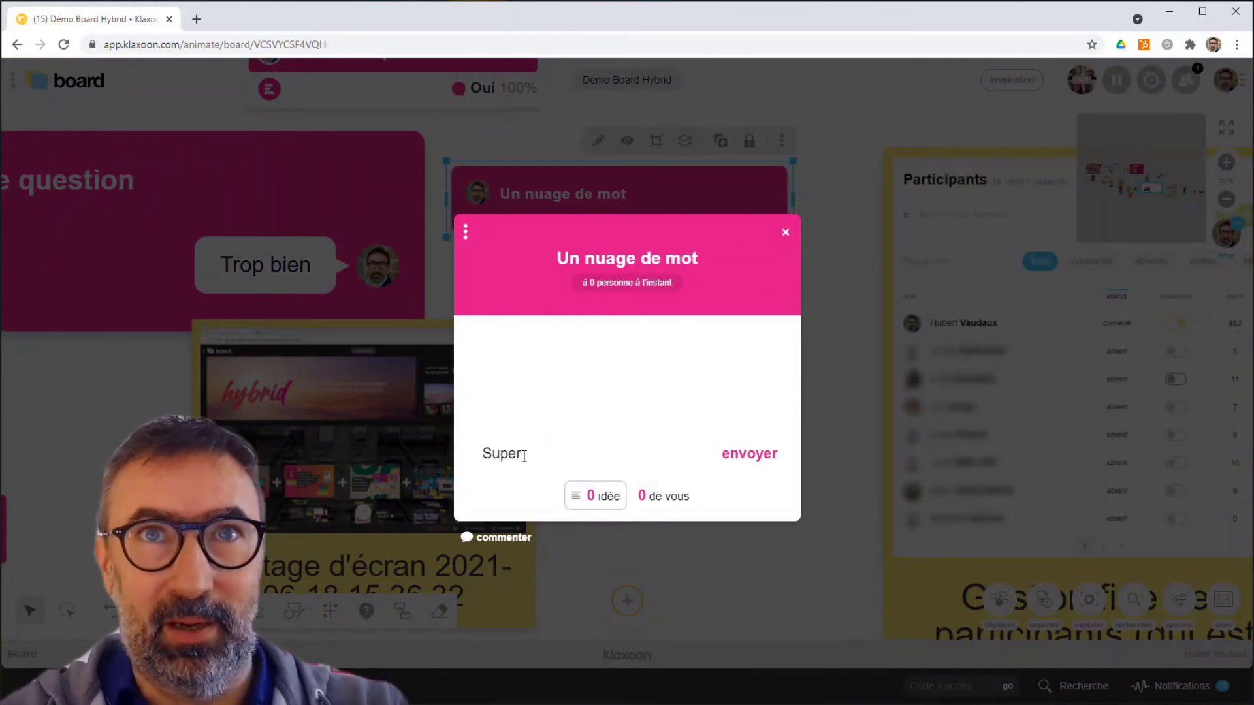
{"action": "key", "text": "Return"}
{"action": "type", "text": "Wahouuuu"}
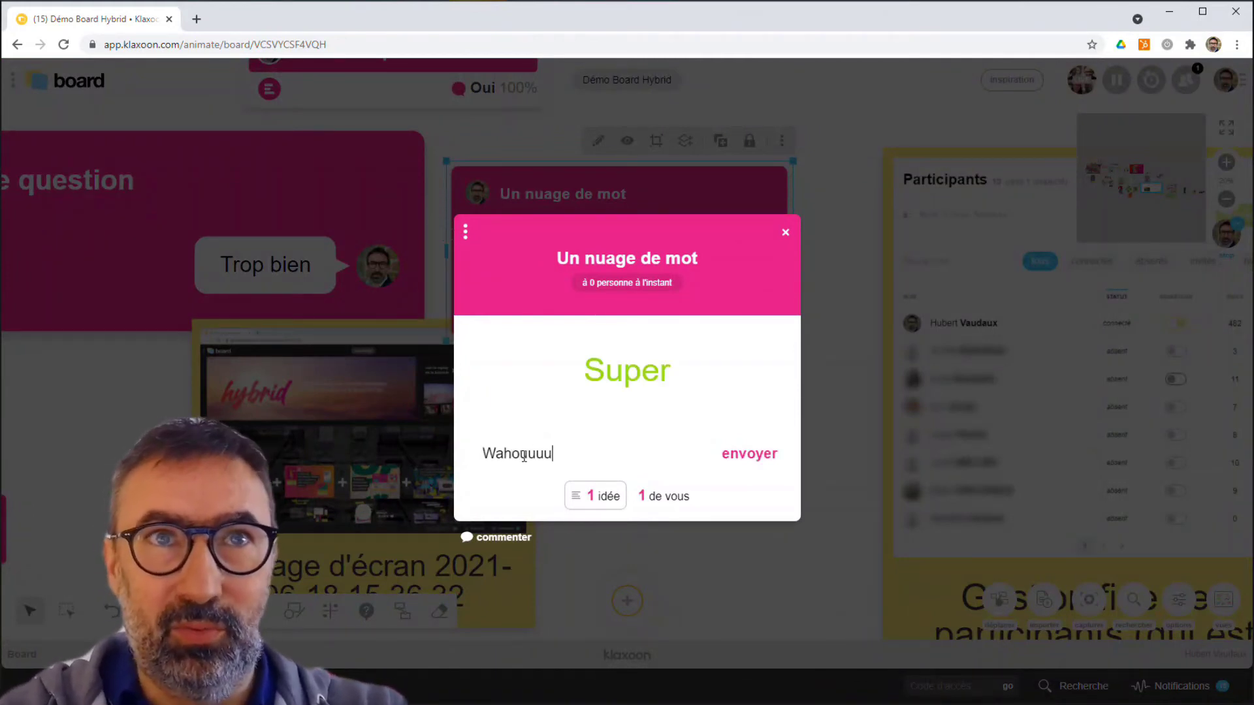
{"action": "key", "text": "Return"}
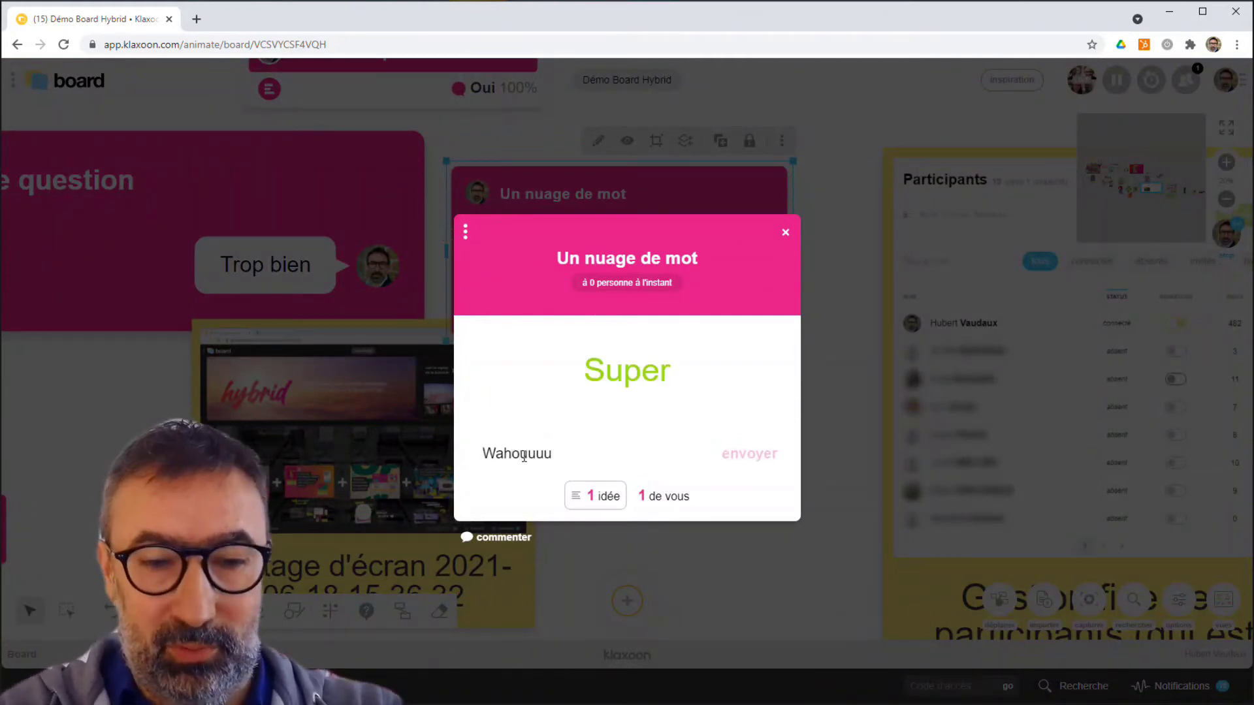
{"action": "type", "text": "Trop génial"}
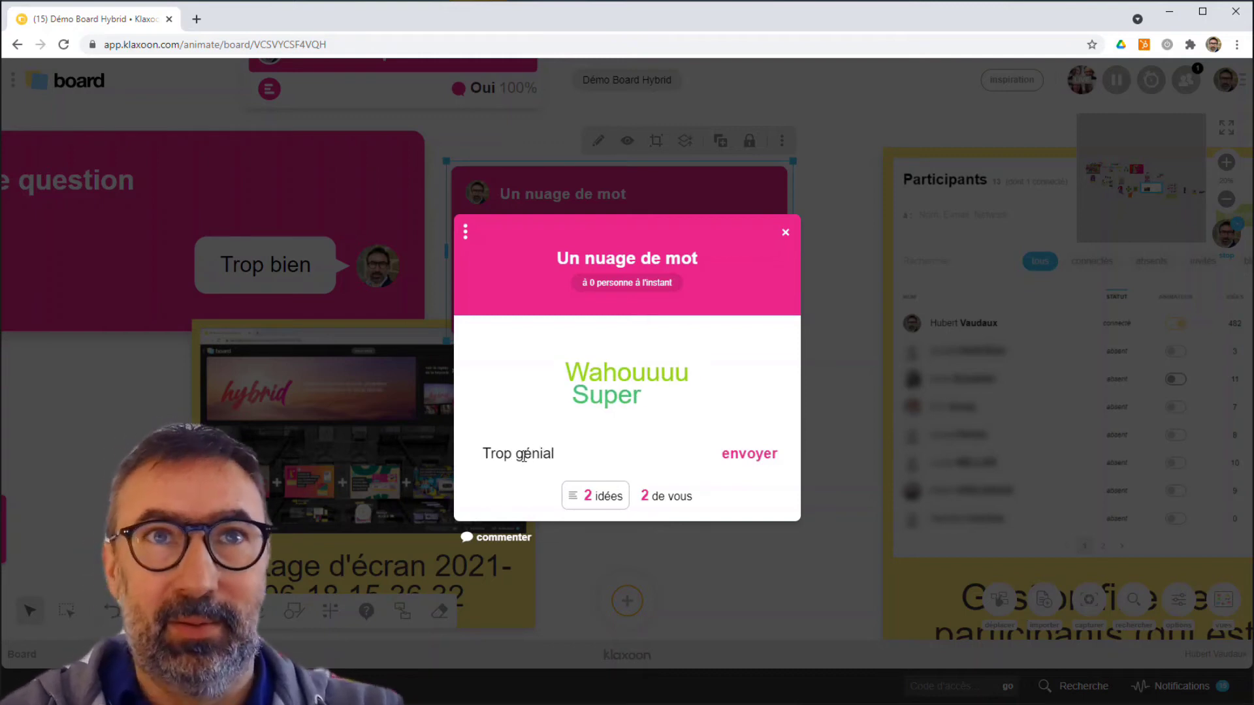
{"action": "key", "text": "Return"}
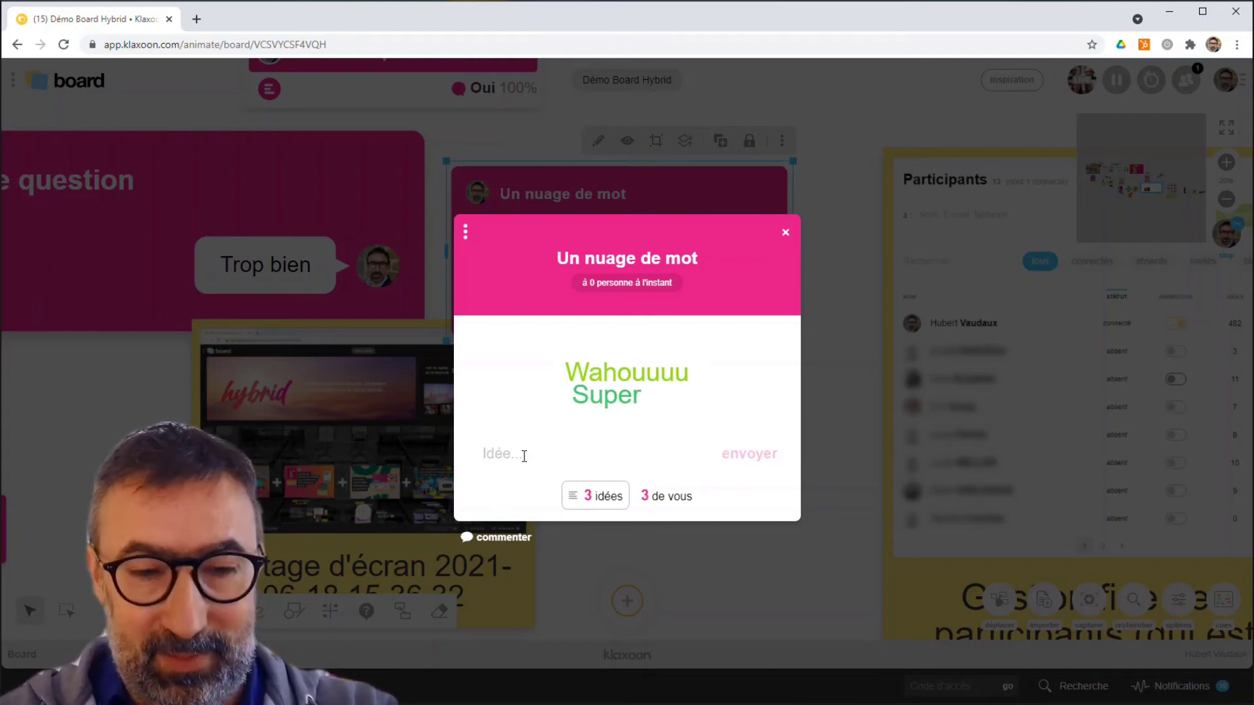
{"action": "type", "text": "c'est cool"}
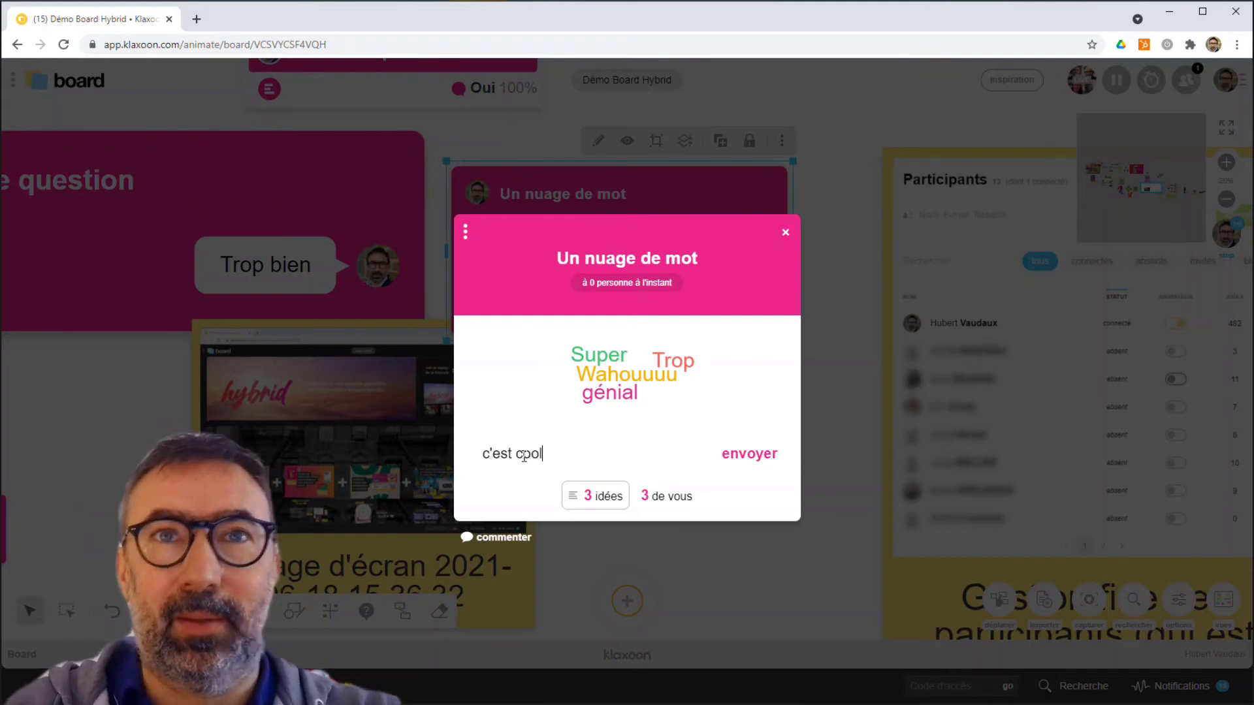
{"action": "left_click", "coordinate": [765, 455]}
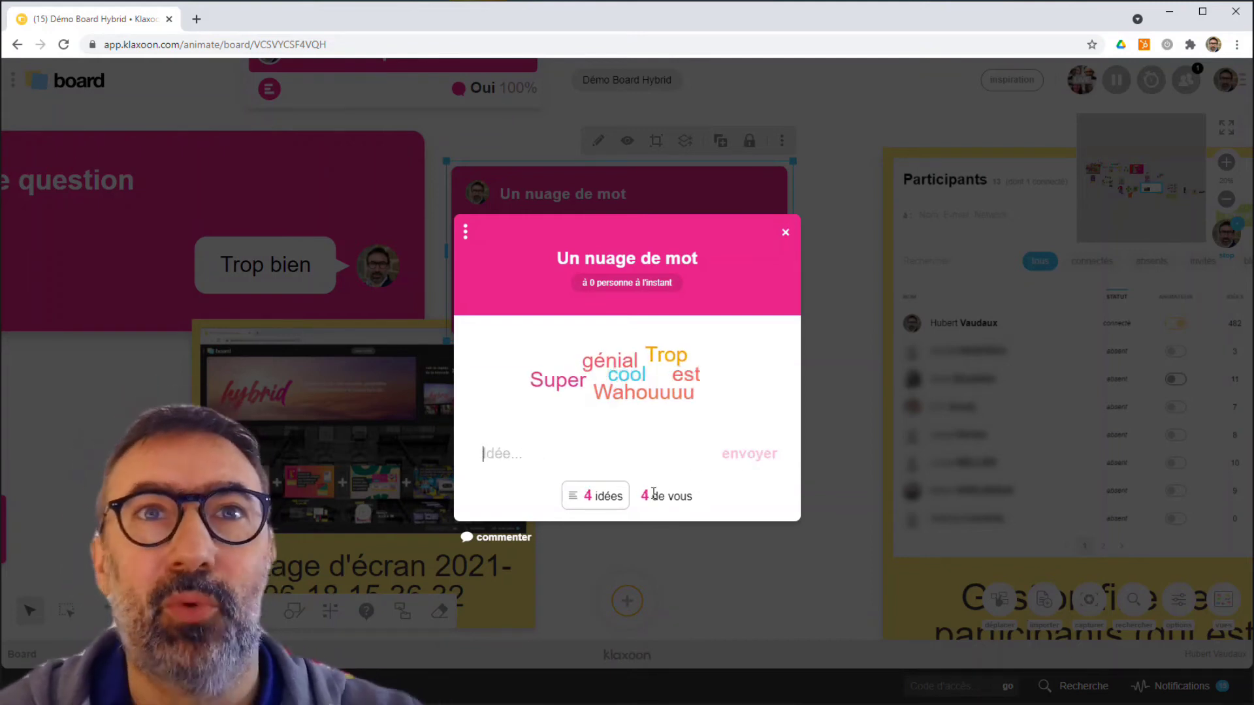
Step: Show the list of submitted ideas and like "Super" and "c'est cool"
{"action": "left_click", "coordinate": [590, 498]}
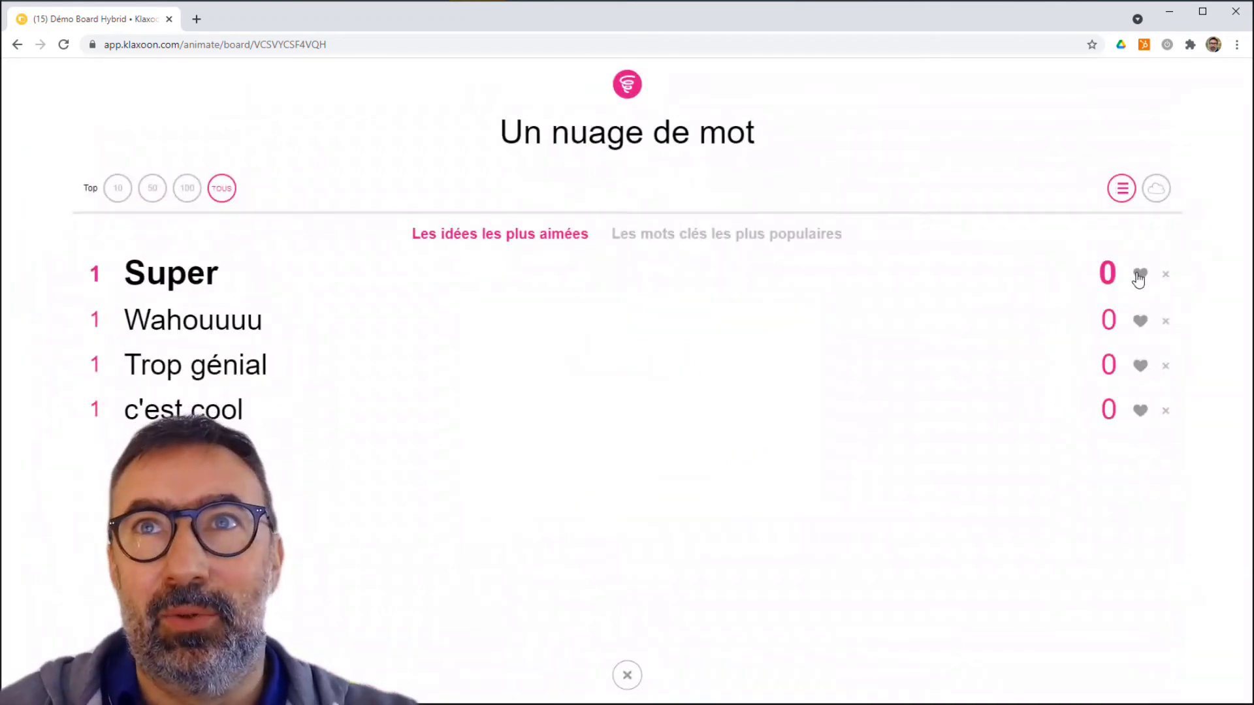
{"action": "left_click", "coordinate": [1140, 274]}
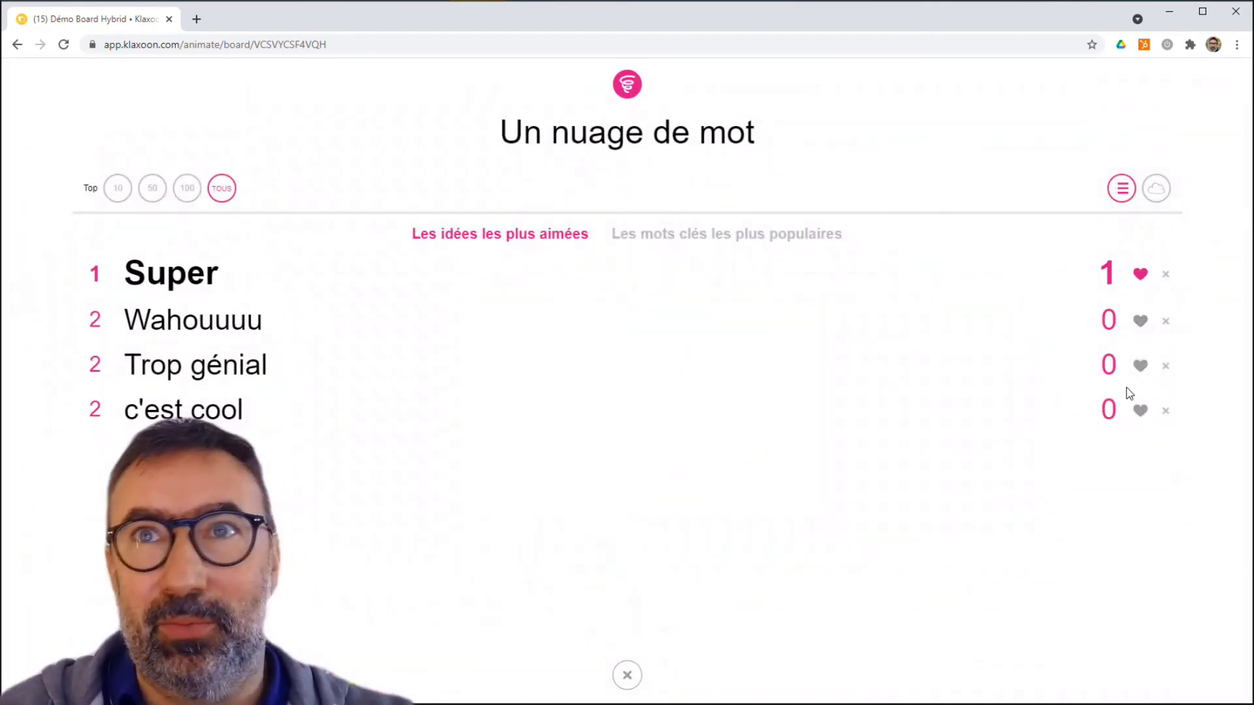
{"action": "left_click", "coordinate": [1140, 410]}
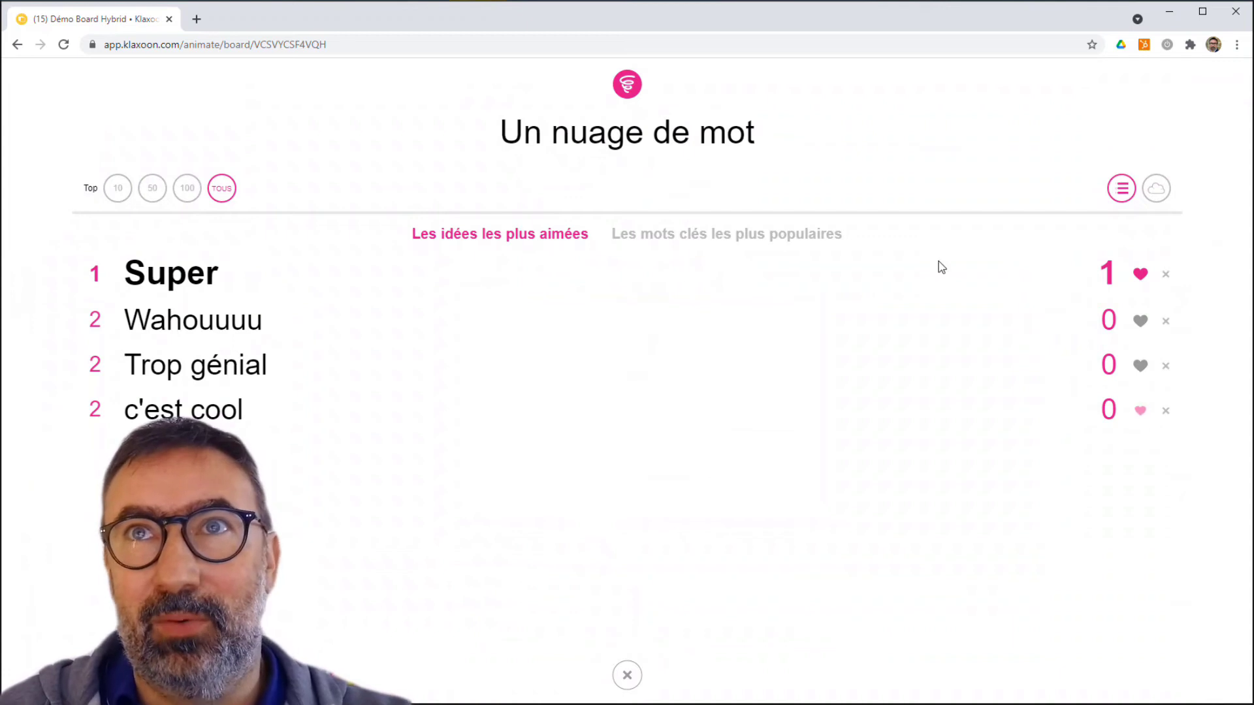
Step: View the ideas as a word cloud, try the Top 100, 50 and 10 filters, and return to the board
{"action": "left_click", "coordinate": [1154, 191]}
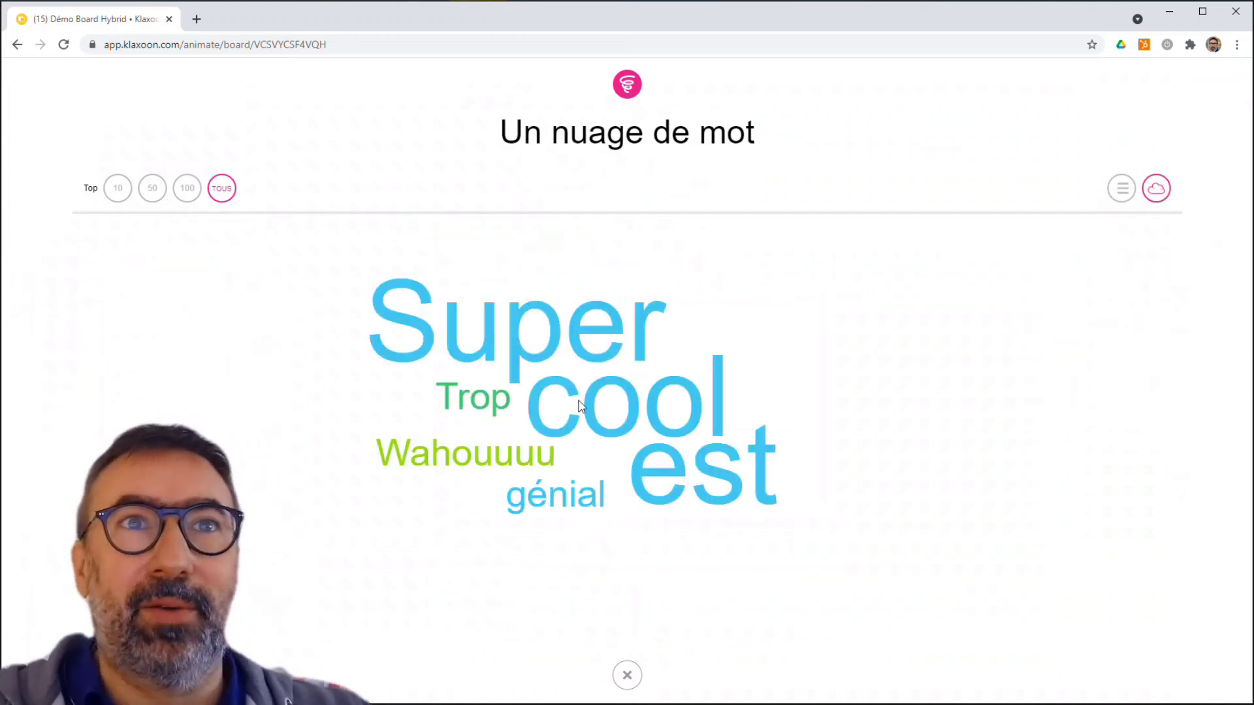
{"action": "left_click", "coordinate": [187, 190]}
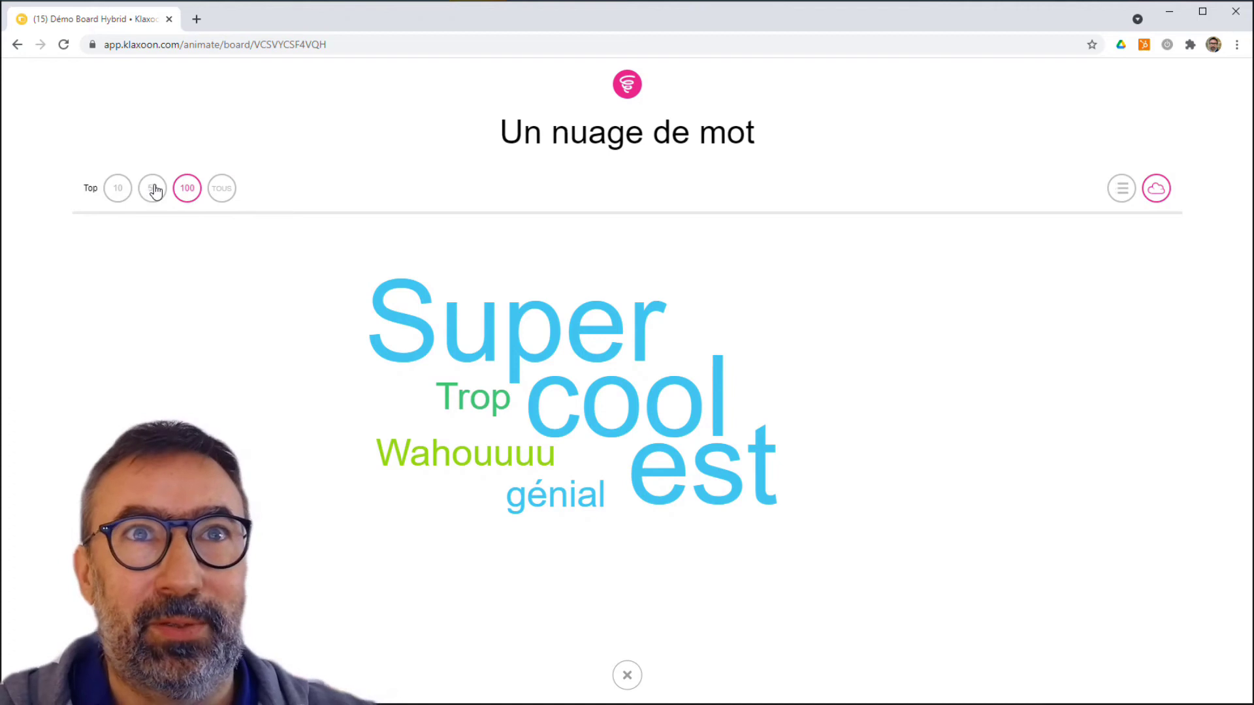
{"action": "left_click", "coordinate": [150, 191]}
{"action": "left_click", "coordinate": [126, 190]}
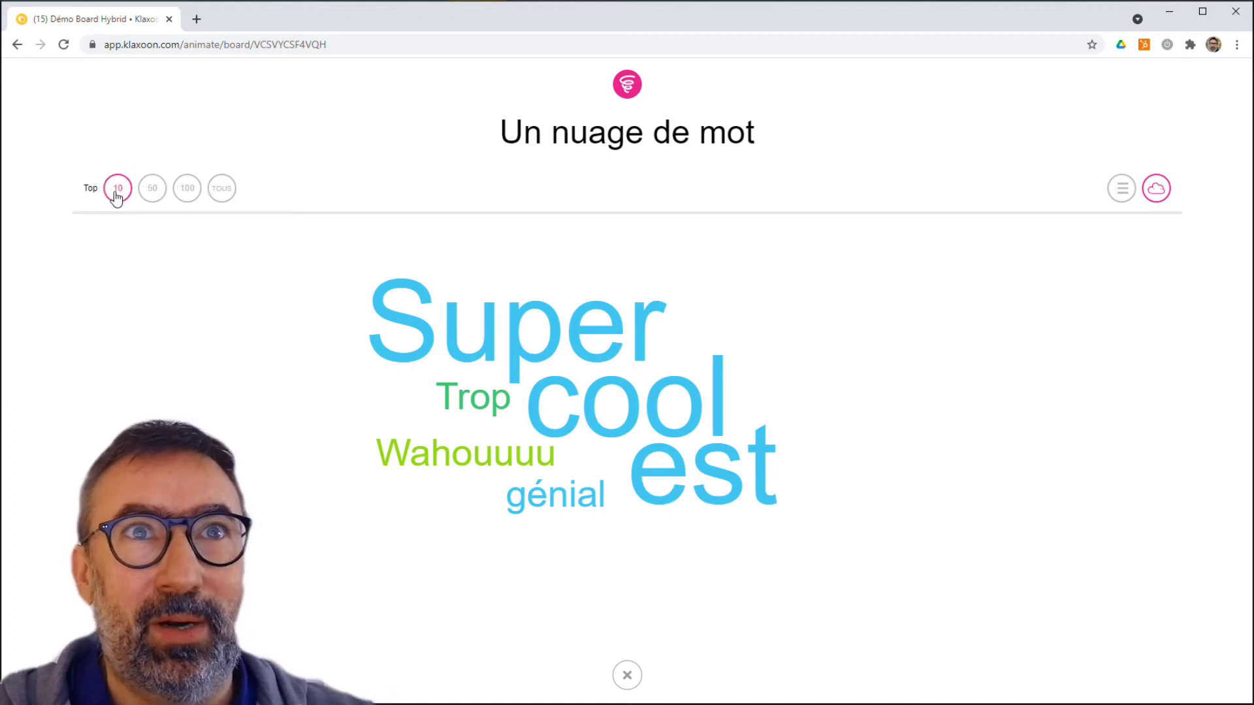
{"action": "left_click", "coordinate": [628, 677]}
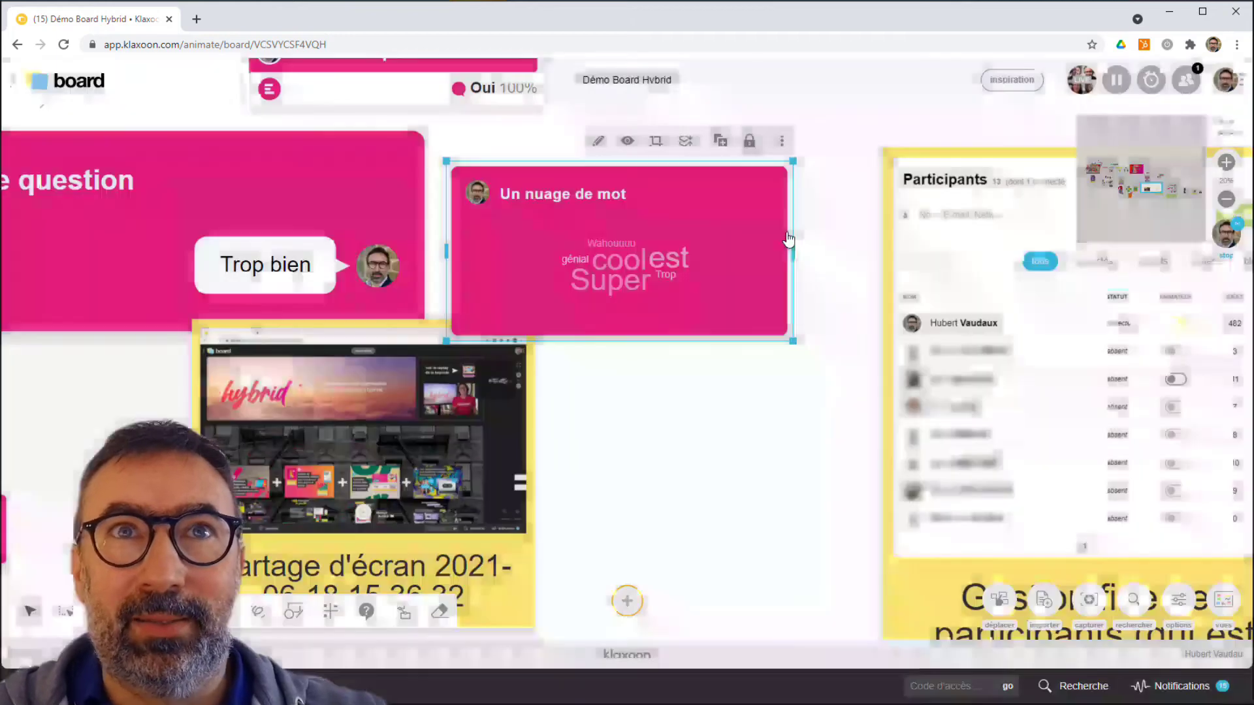
{"action": "left_click", "coordinate": [786, 235]}
{"action": "scroll", "coordinate": [686, 395], "scroll_direction": "down", "scroll_amount": 2}
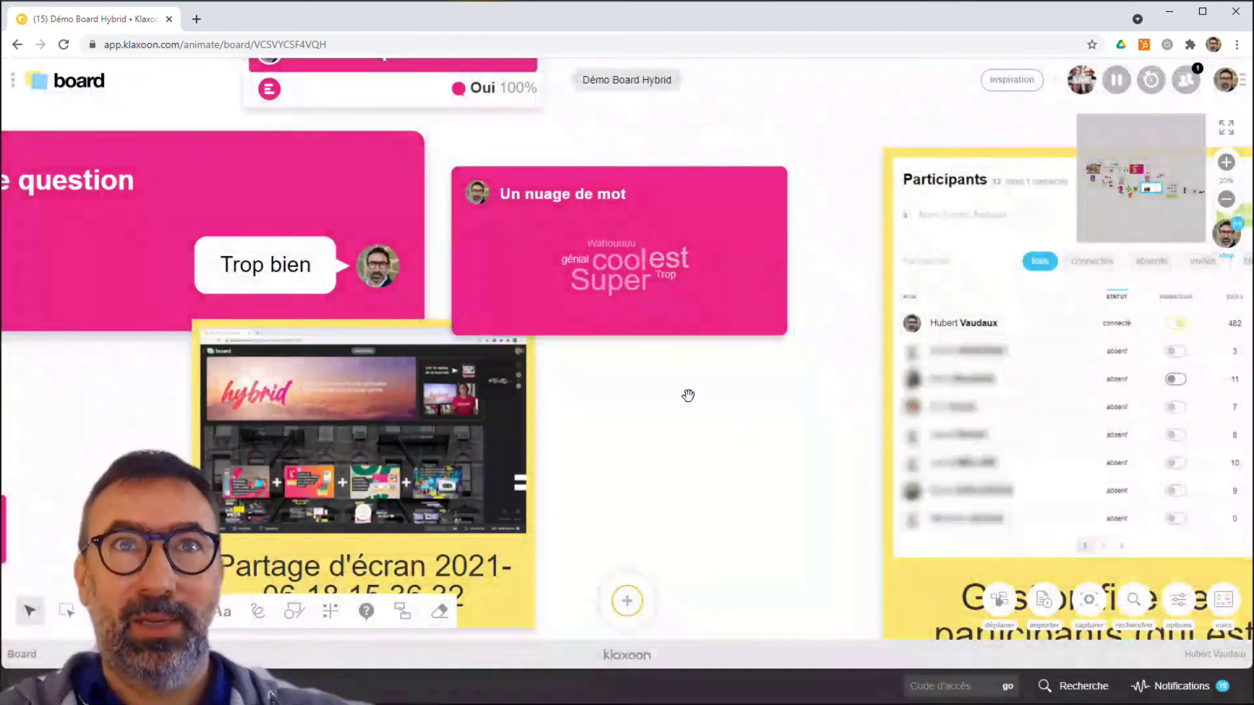
Step: Move the "Un nuage de mot" card beside the "Poser des questions en toute simplicité" poster and enlarge it
{"action": "left_click_drag", "start_coordinate": [742, 271], "coordinate": [744, 177]}
{"action": "left_click", "coordinate": [744, 177]}
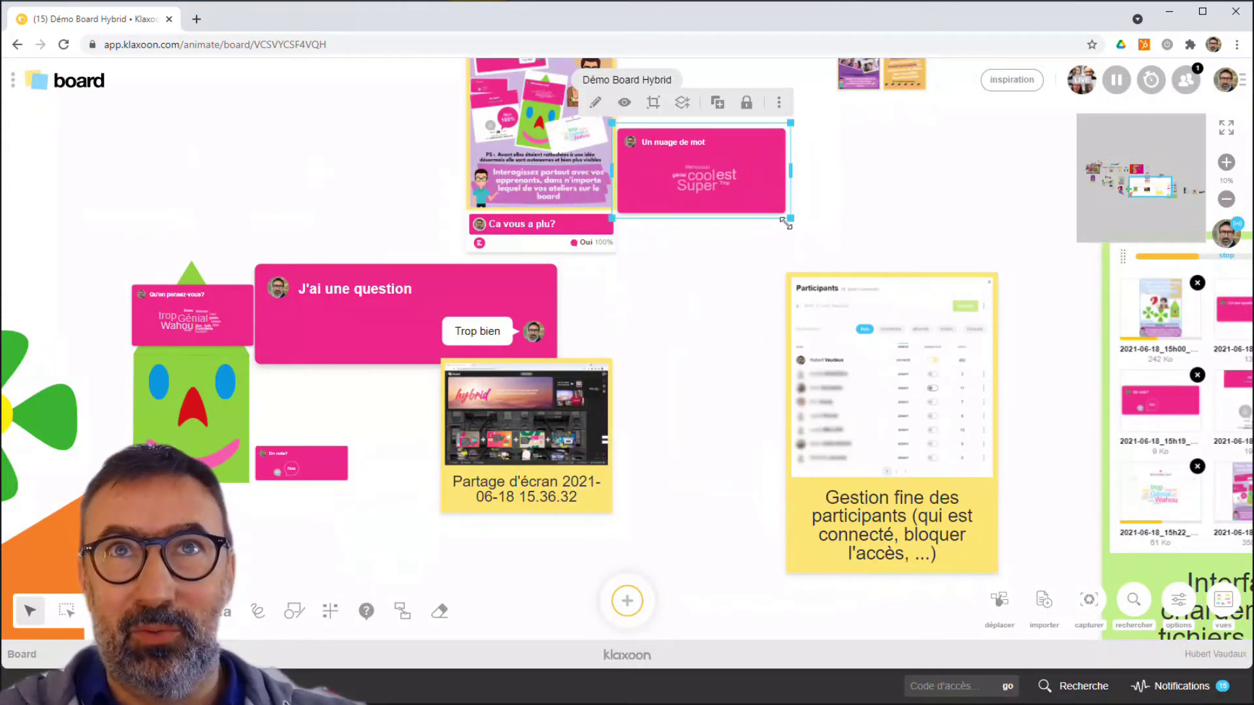
{"action": "left_click_drag", "start_coordinate": [808, 245], "coordinate": [811, 250]}
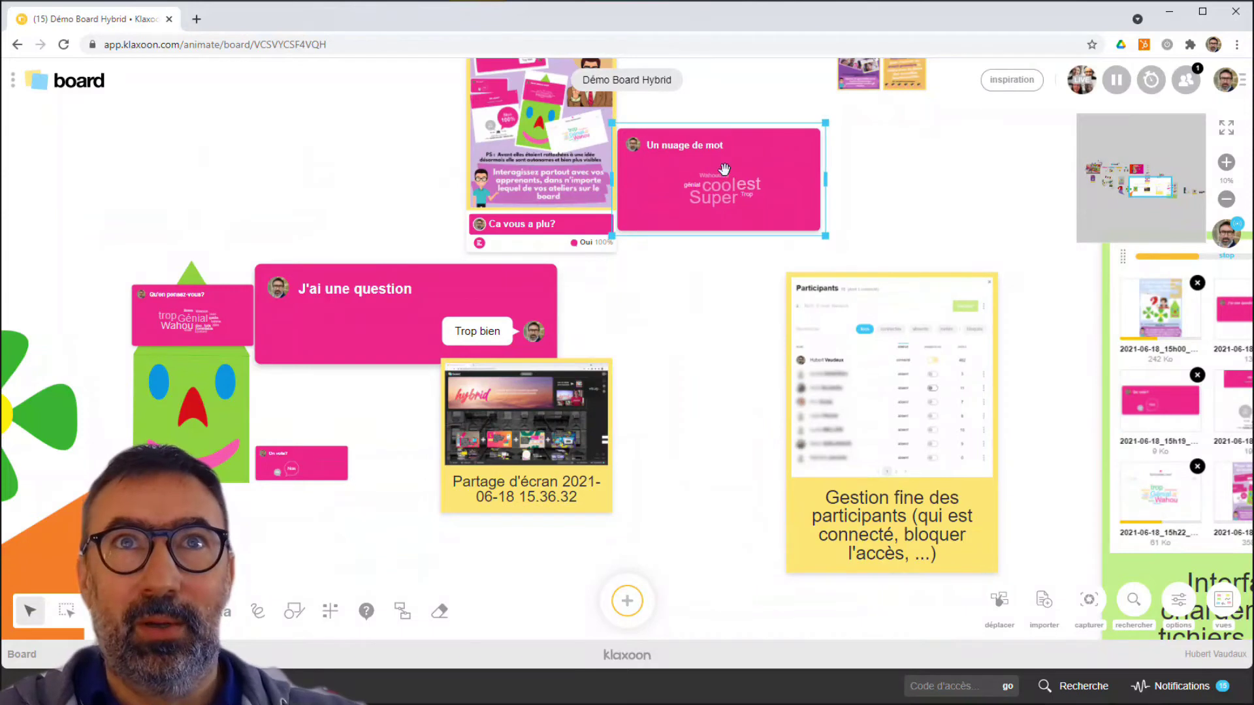
{"action": "left_click_drag", "start_coordinate": [721, 171], "coordinate": [709, 201]}
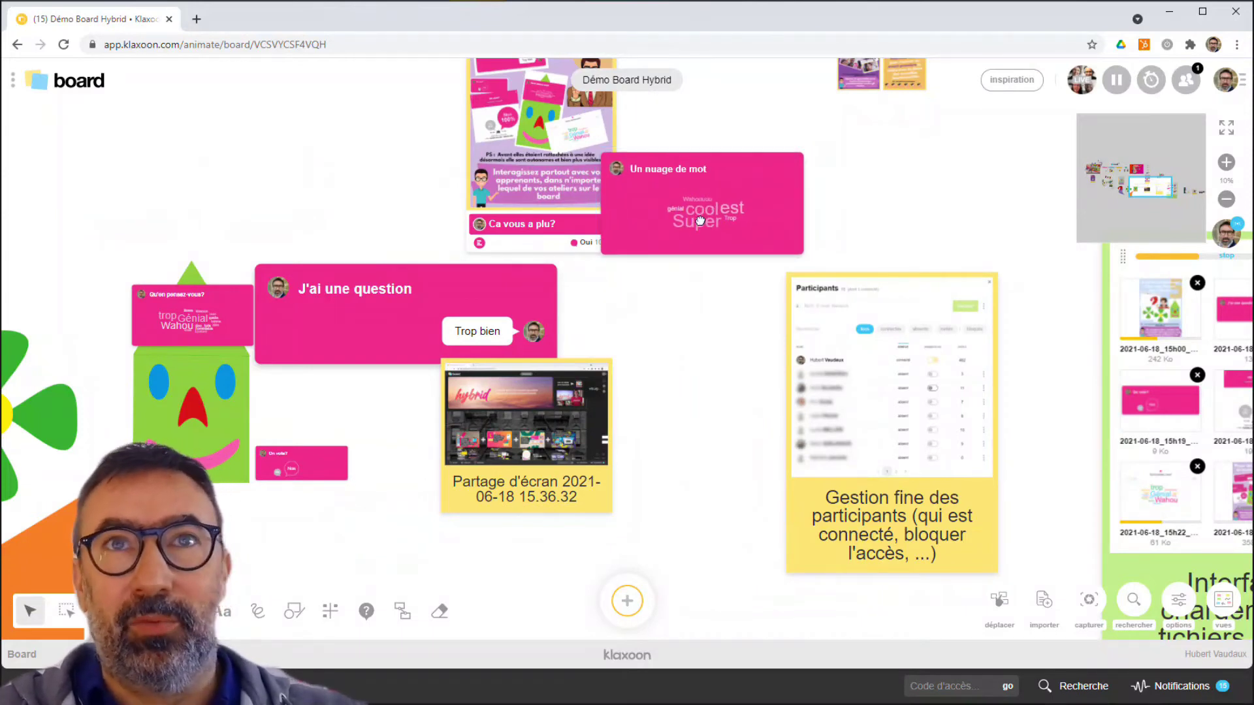
Step: Check the "Un nuage de mot" question's word cloud, and place its card just above the "J'ai une question" card
{"action": "double_click", "coordinate": [700, 221]}
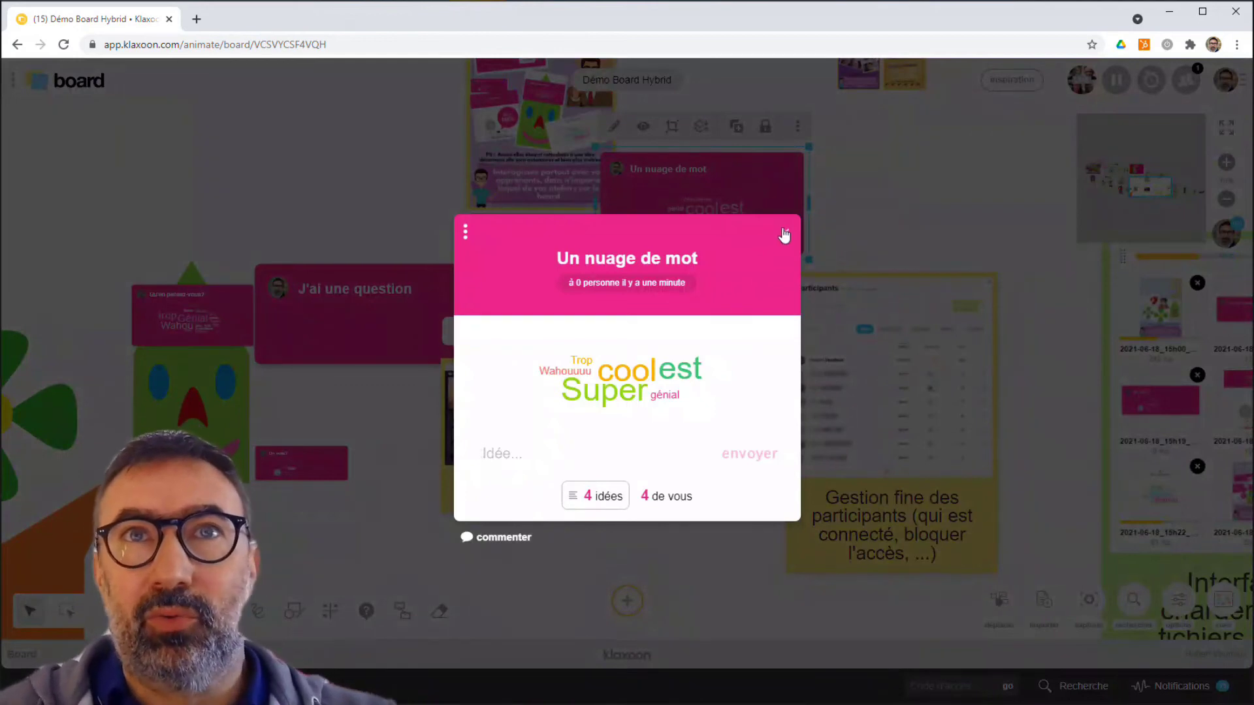
{"action": "left_click", "coordinate": [887, 205]}
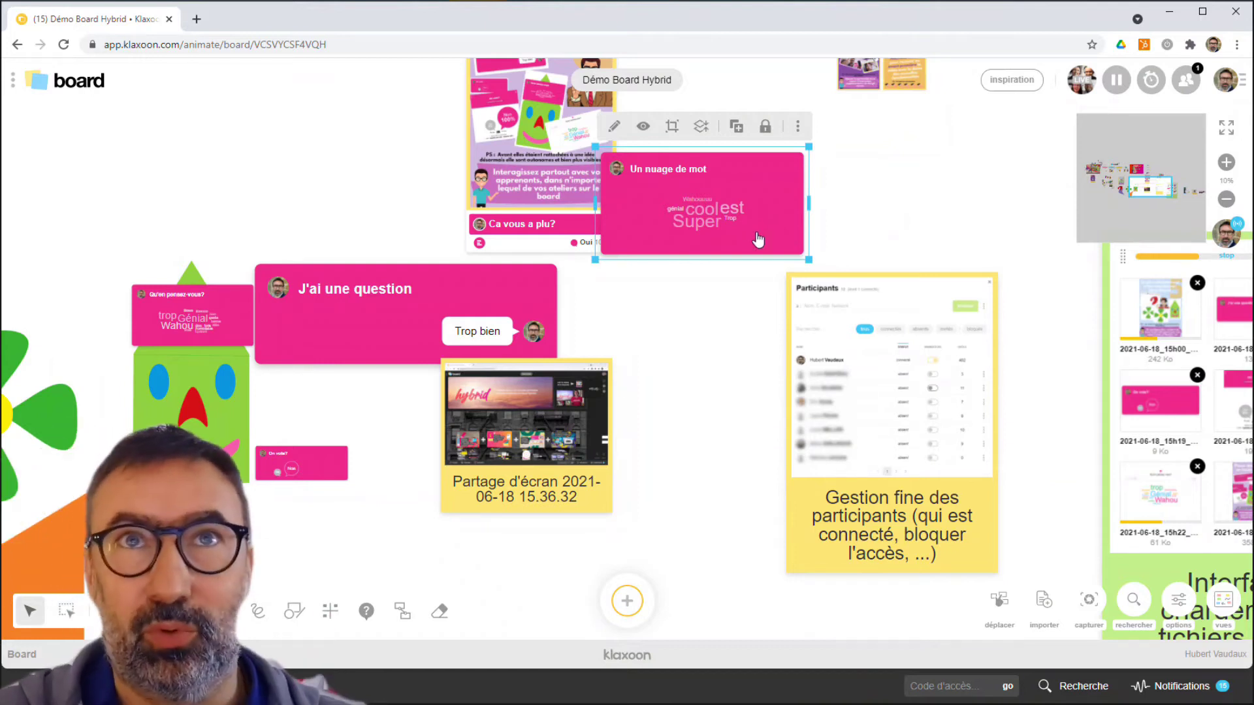
{"action": "left_click_drag", "start_coordinate": [758, 240], "coordinate": [349, 207]}
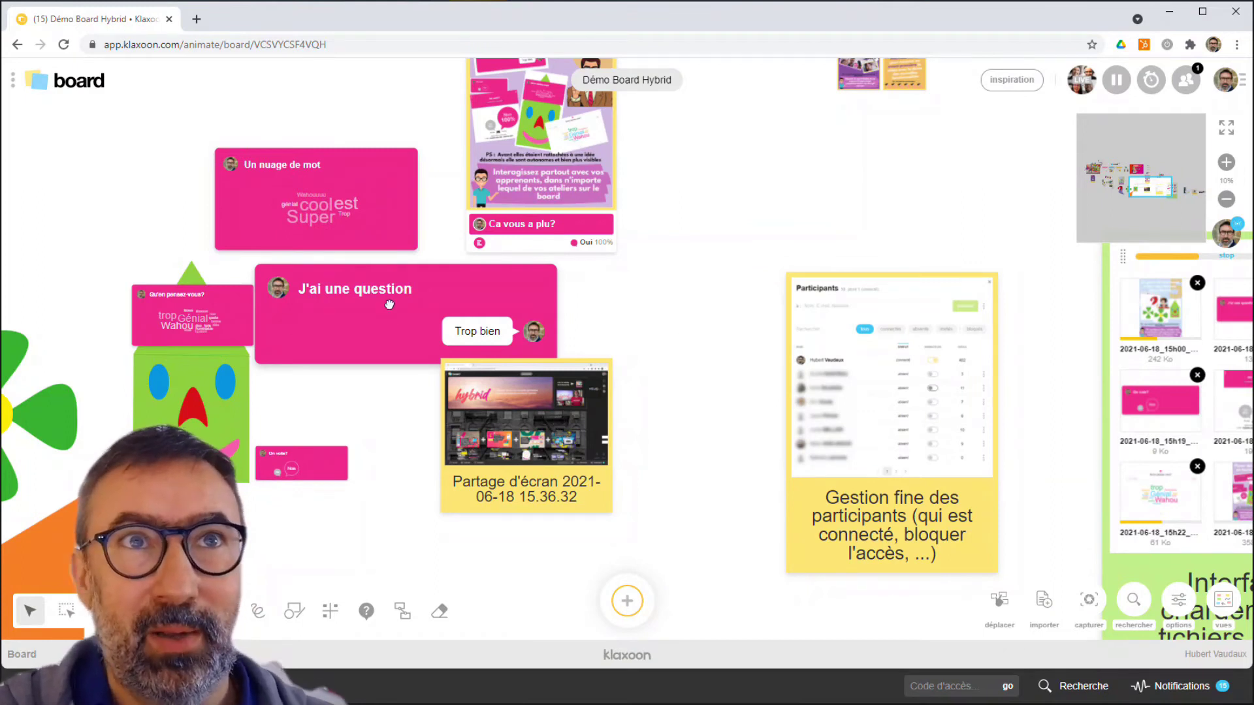
Step: View the conversation inside the "J'ai une question" card and return to the board
{"action": "left_click", "coordinate": [389, 305]}
{"action": "left_click", "coordinate": [394, 309]}
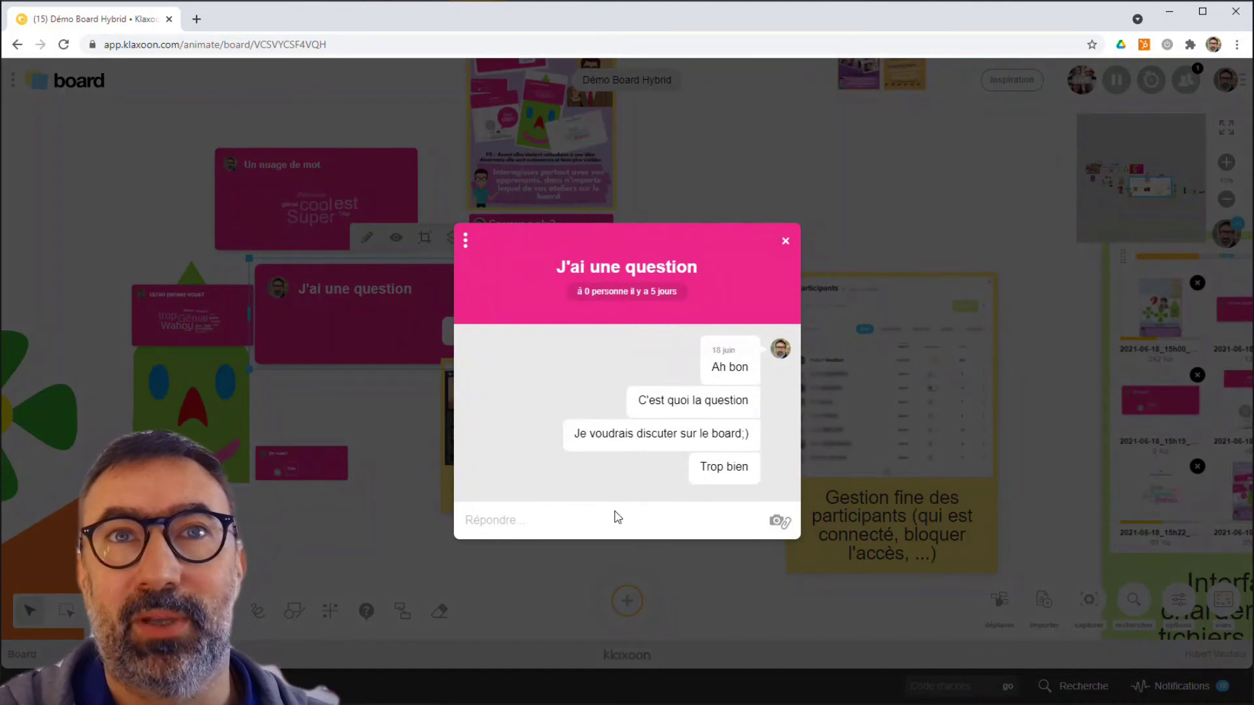
{"action": "left_click", "coordinate": [786, 243]}
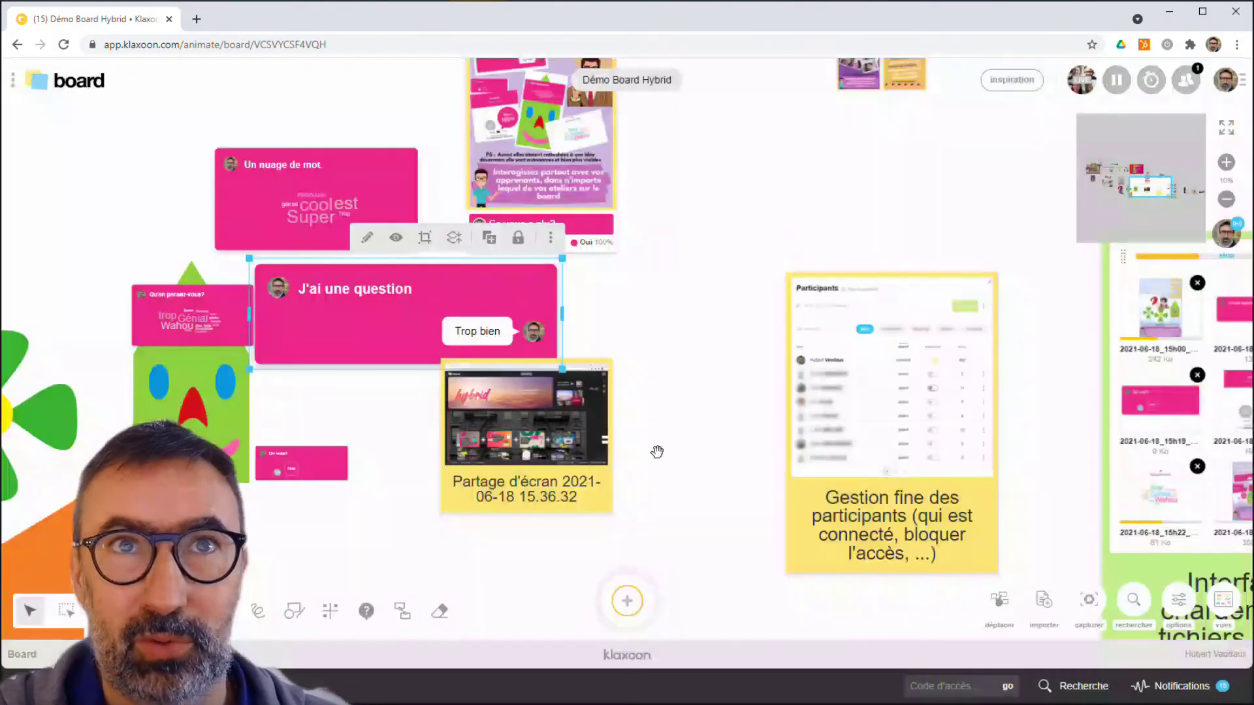
Step: Enlarge the green "Des templates plus facile à intégrer" poster and place it beside the "Poser des questions" poster
{"action": "left_click_drag", "start_coordinate": [659, 451], "coordinate": [630, 592]}
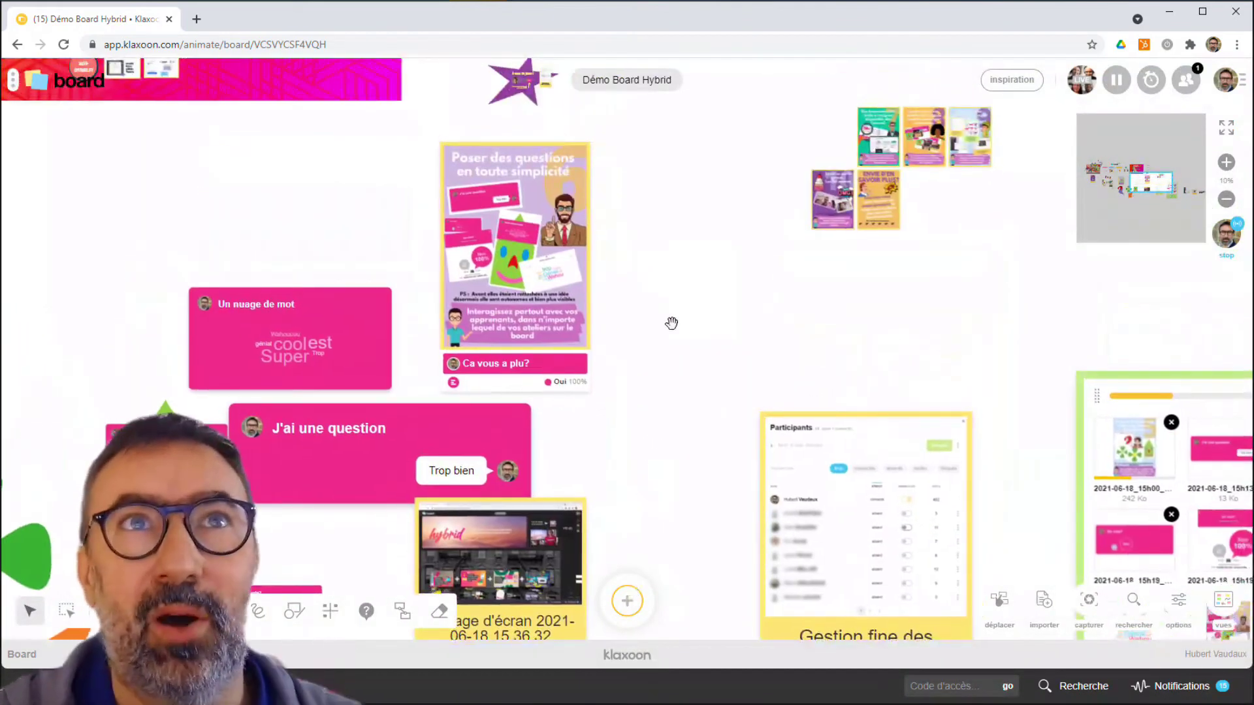
{"action": "left_click_drag", "start_coordinate": [672, 322], "coordinate": [434, 369]}
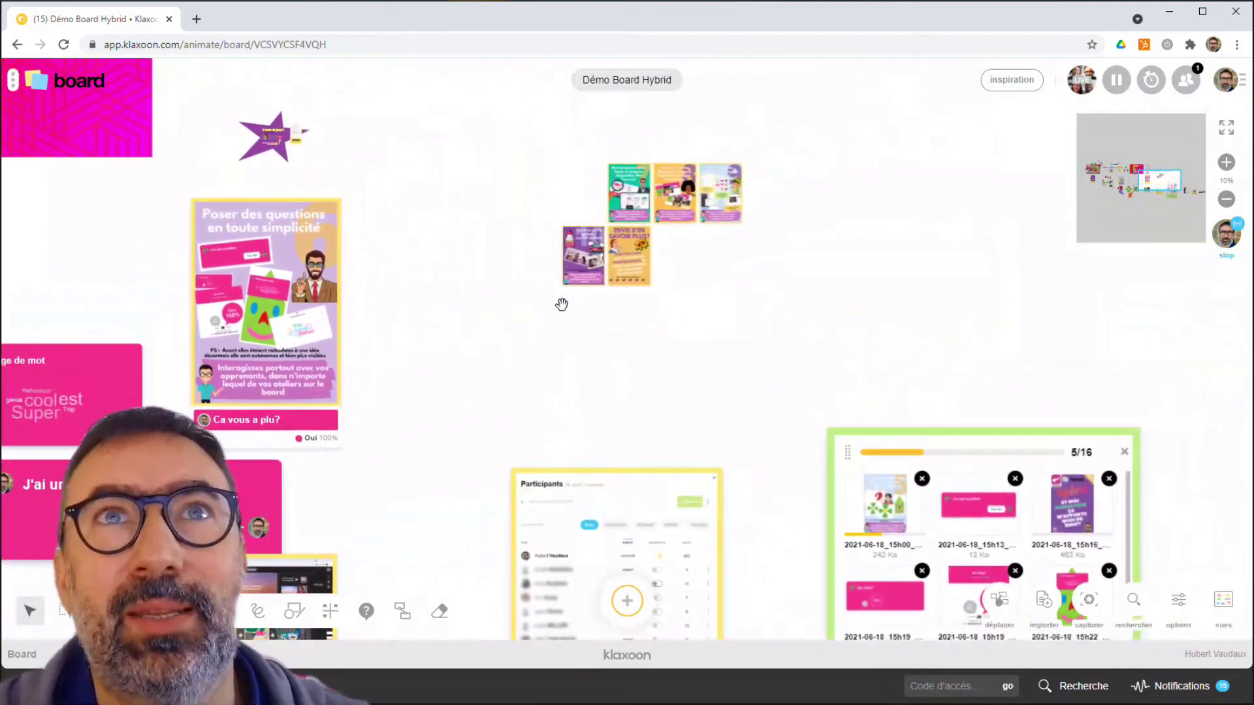
{"action": "left_click_drag", "start_coordinate": [628, 193], "coordinate": [633, 291]}
{"action": "left_click", "coordinate": [484, 413]}
{"action": "left_click_drag", "start_coordinate": [487, 356], "coordinate": [427, 338]}
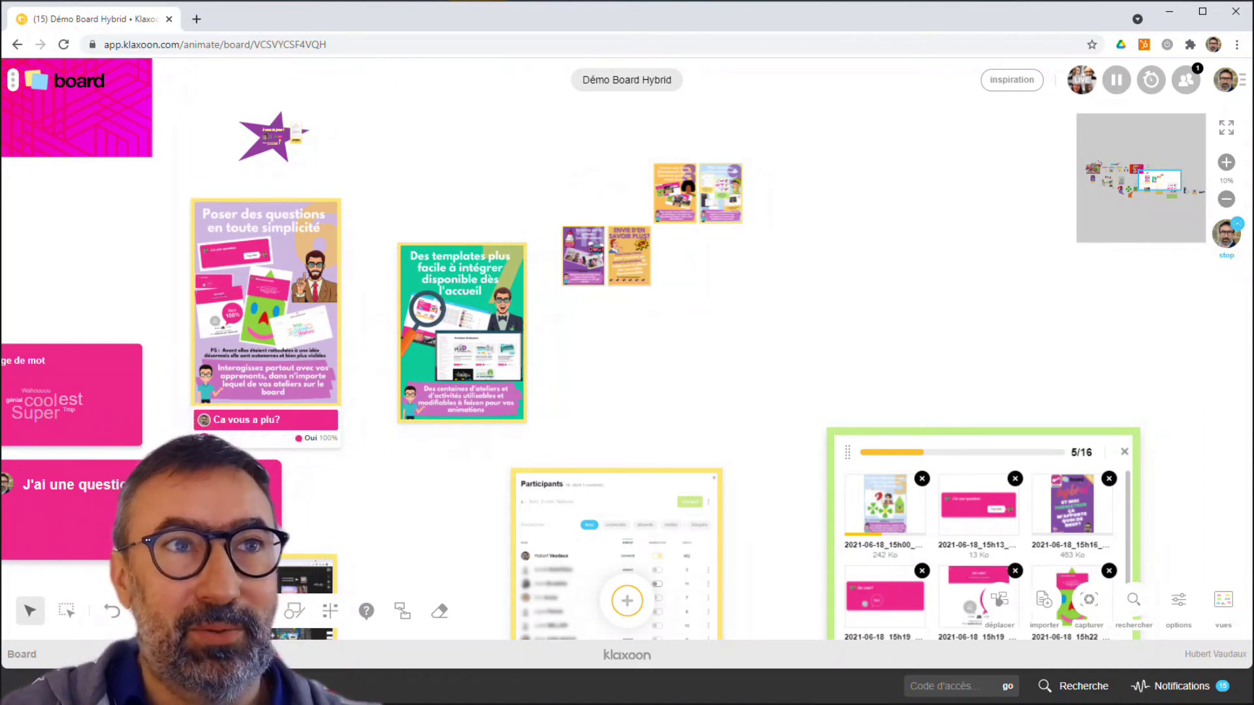
Step: Open the Klaxoon home page in a new tab and browse the template library from its inspiration section
{"action": "middle_click", "coordinate": [41, 686]}
{"action": "left_click", "coordinate": [255, 24]}
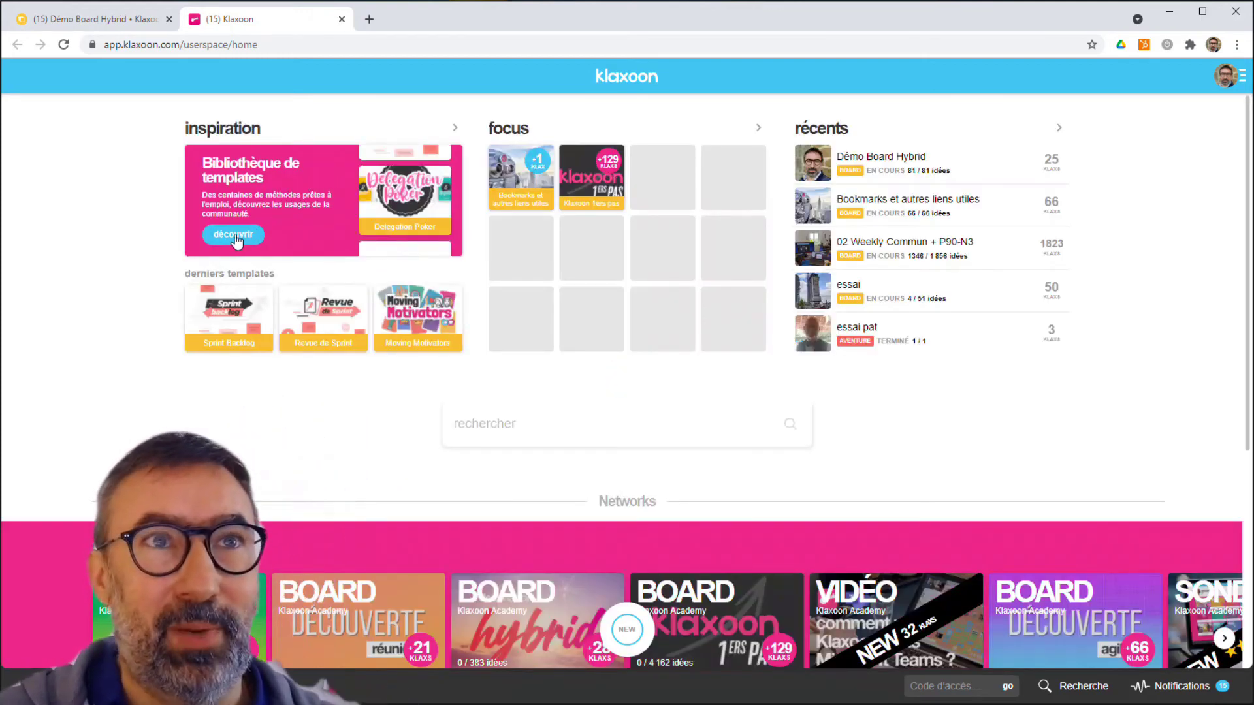
{"action": "left_click", "coordinate": [239, 236]}
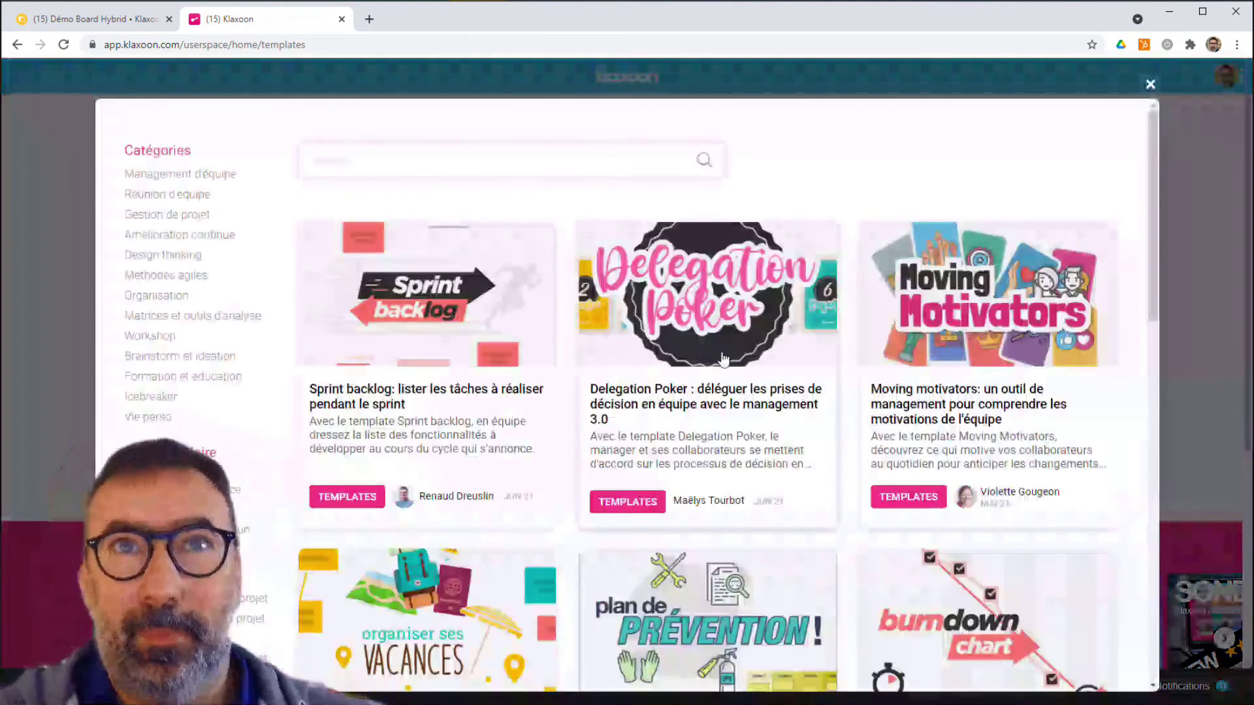
{"action": "scroll", "coordinate": [713, 346], "scroll_direction": "down", "scroll_amount": 10}
{"action": "scroll", "coordinate": [722, 361], "scroll_direction": "down", "scroll_amount": 5}
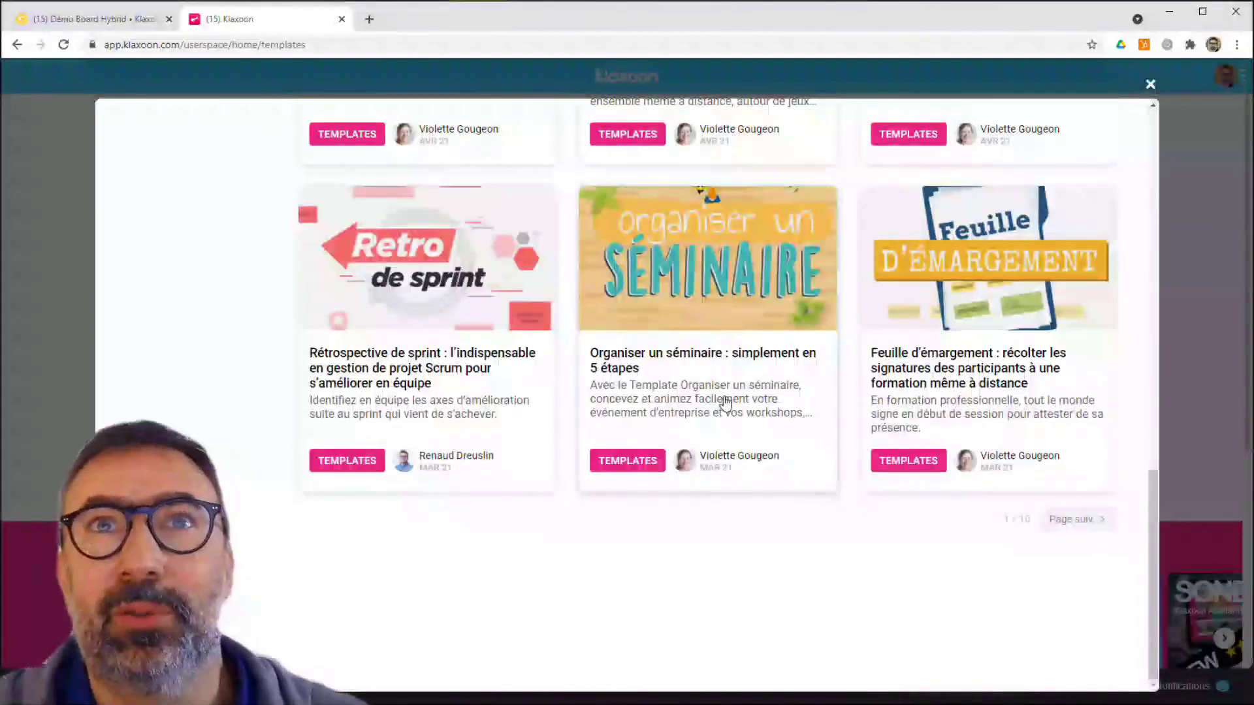
{"action": "scroll", "coordinate": [725, 402], "scroll_direction": "up", "scroll_amount": 15}
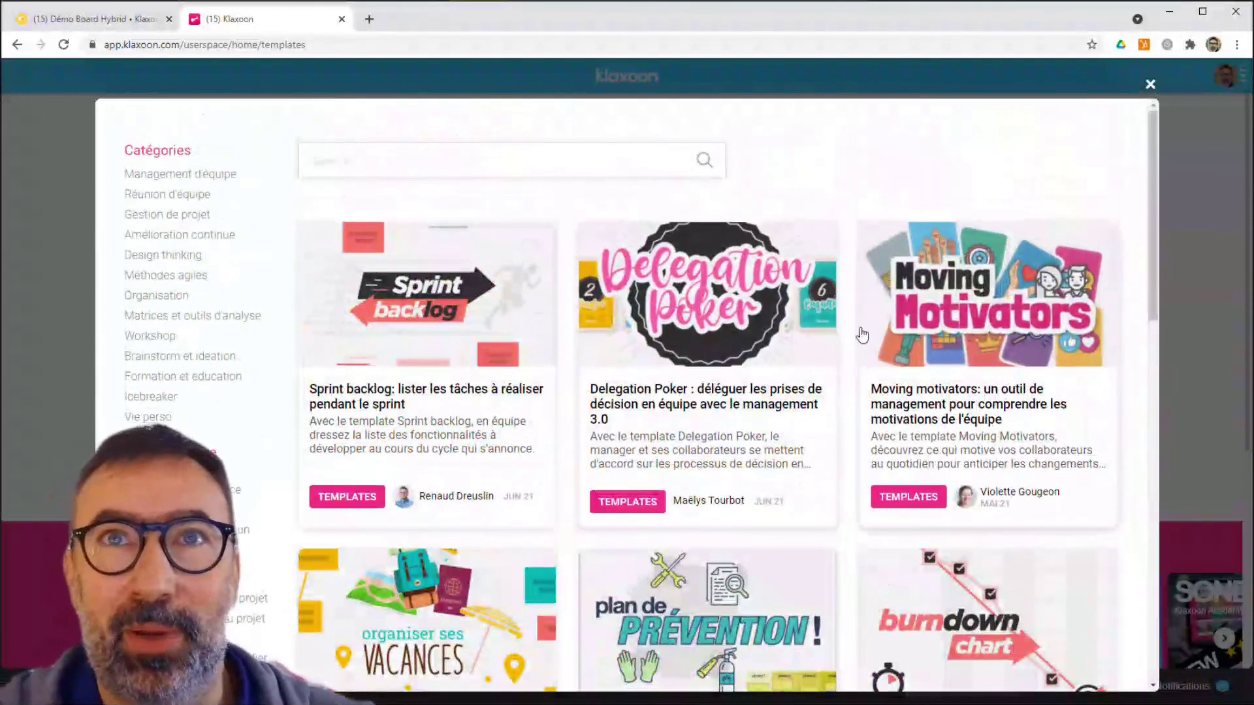
Step: Preview the Delegation Poker template and create a board from it, keeping the name "Delegation Poker"
{"action": "left_click", "coordinate": [714, 353]}
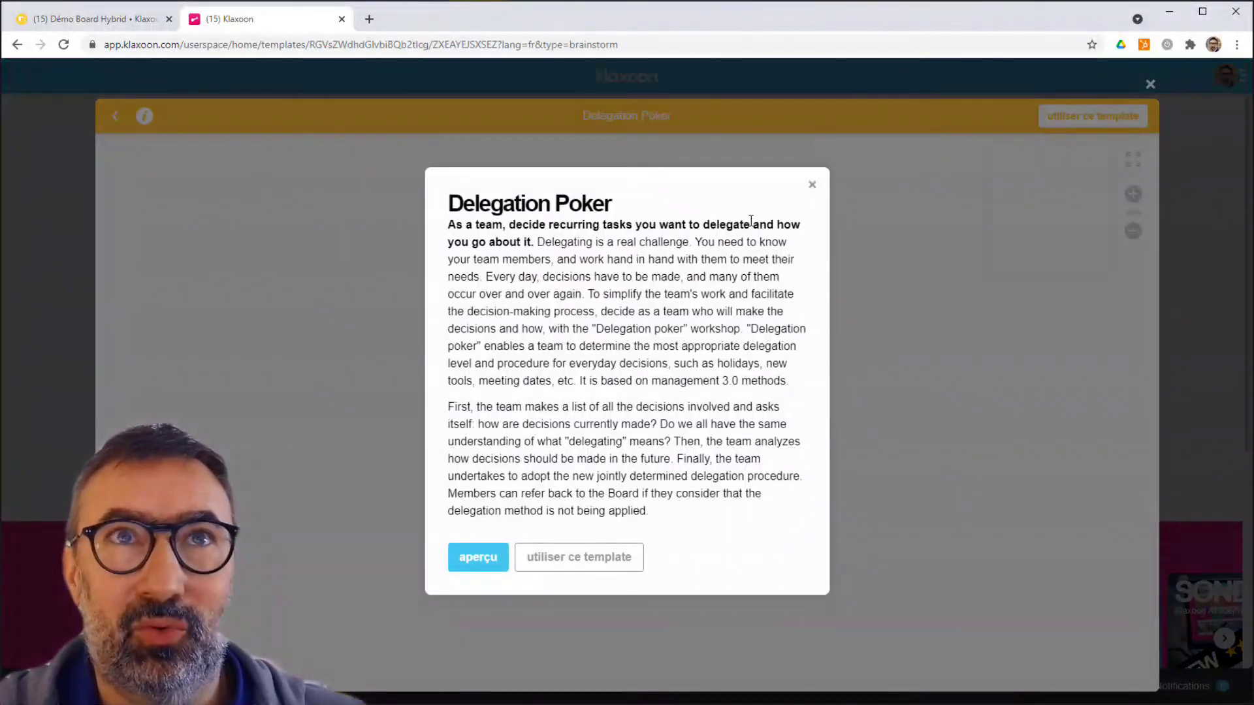
{"action": "left_click", "coordinate": [812, 188]}
{"action": "scroll", "coordinate": [630, 423], "scroll_direction": "up", "scroll_amount": 10}
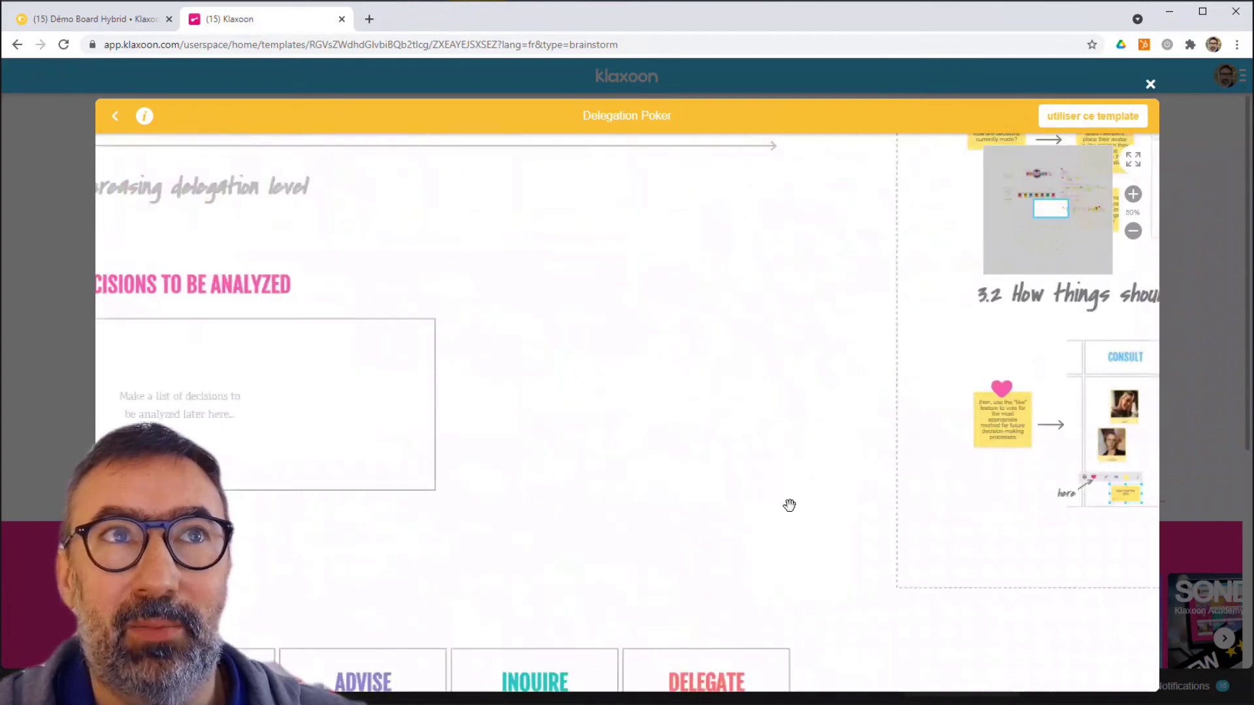
{"action": "left_click_drag", "start_coordinate": [673, 303], "coordinate": [806, 526]}
{"action": "left_click_drag", "start_coordinate": [810, 461], "coordinate": [980, 511]}
{"action": "left_click_drag", "start_coordinate": [673, 330], "coordinate": [724, 393]}
{"action": "left_click_drag", "start_coordinate": [710, 347], "coordinate": [733, 328]}
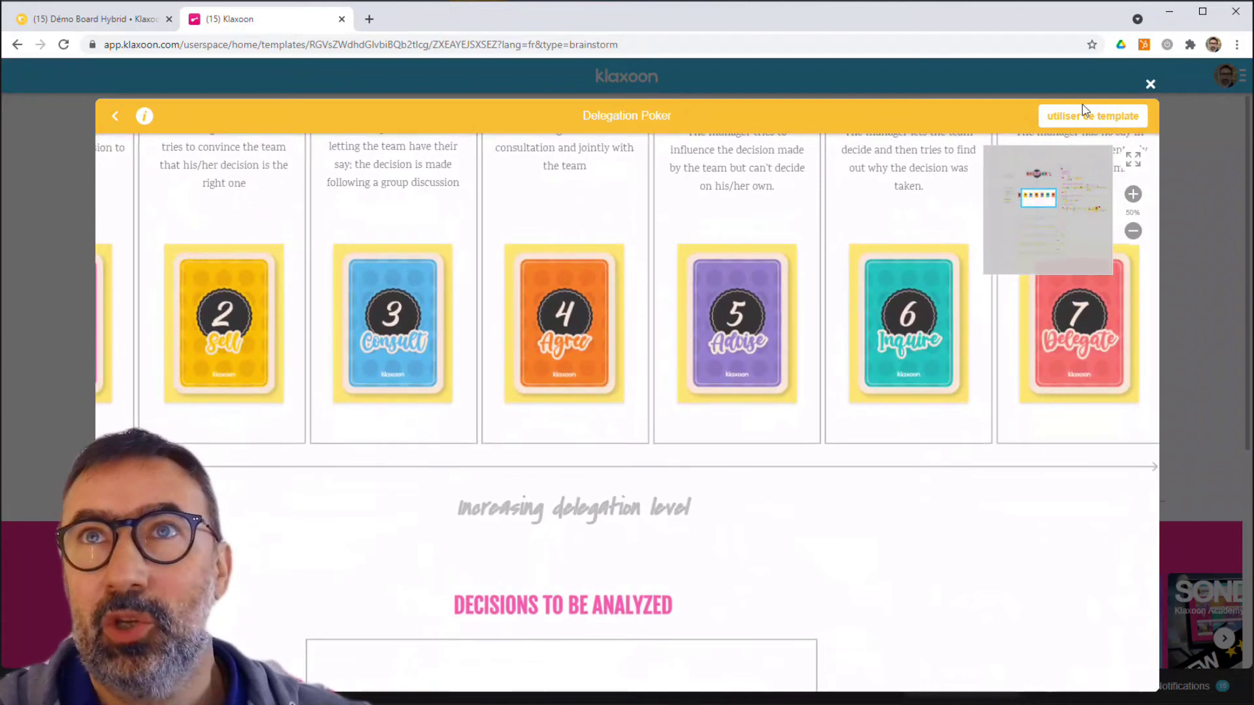
{"action": "left_click", "coordinate": [1085, 116]}
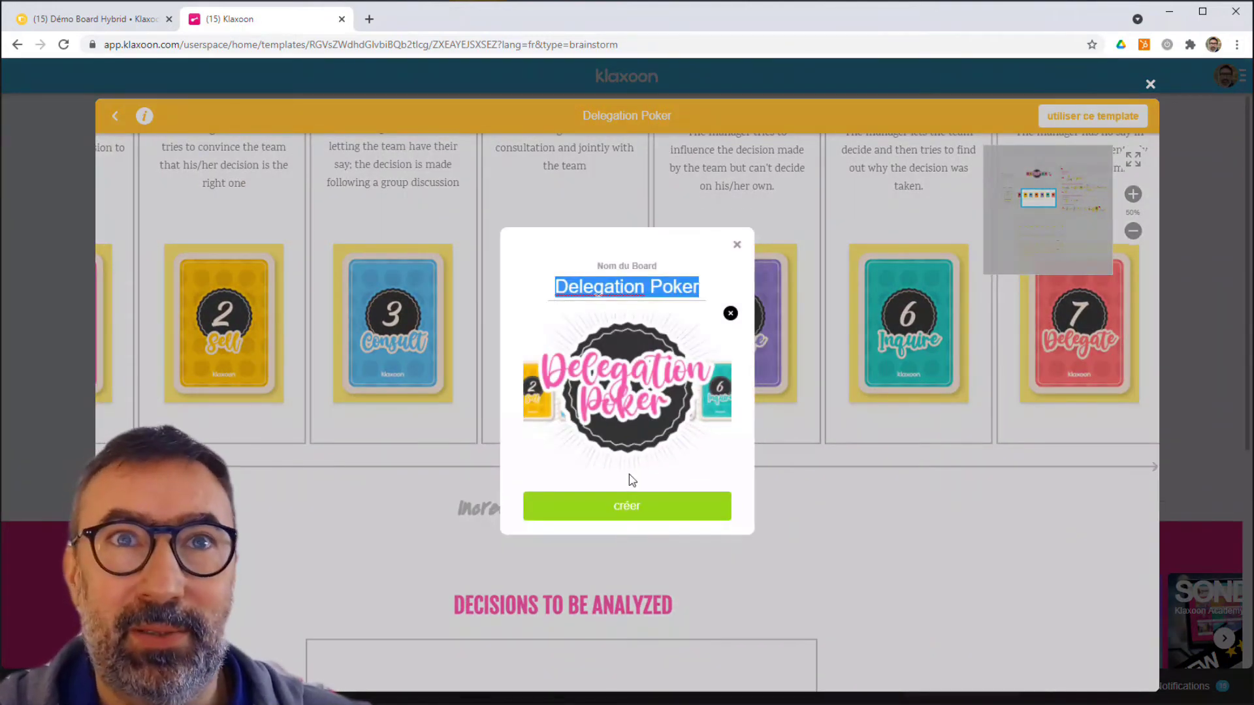
{"action": "left_click", "coordinate": [627, 503]}
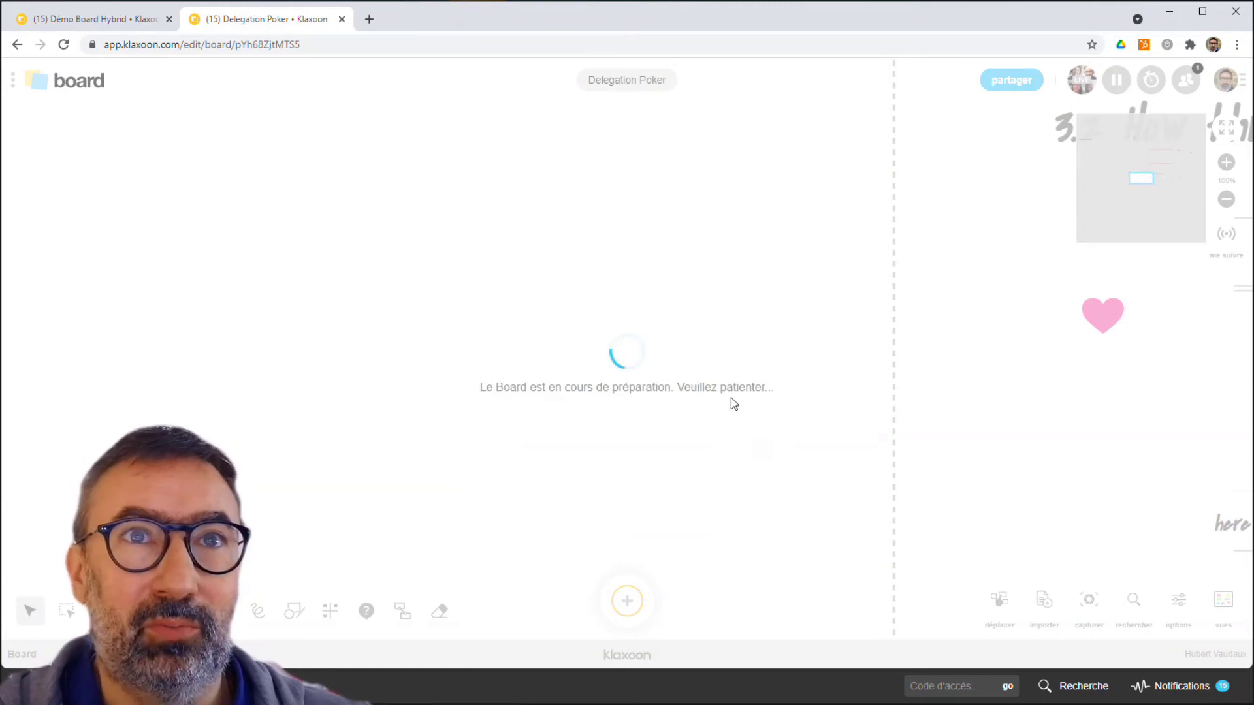
Step: Copy the "3 Consult", "4 Agree" and "5 Advise" cards together on the Delegation Poker board
{"action": "scroll", "coordinate": [731, 397], "scroll_direction": "down", "scroll_amount": 10}
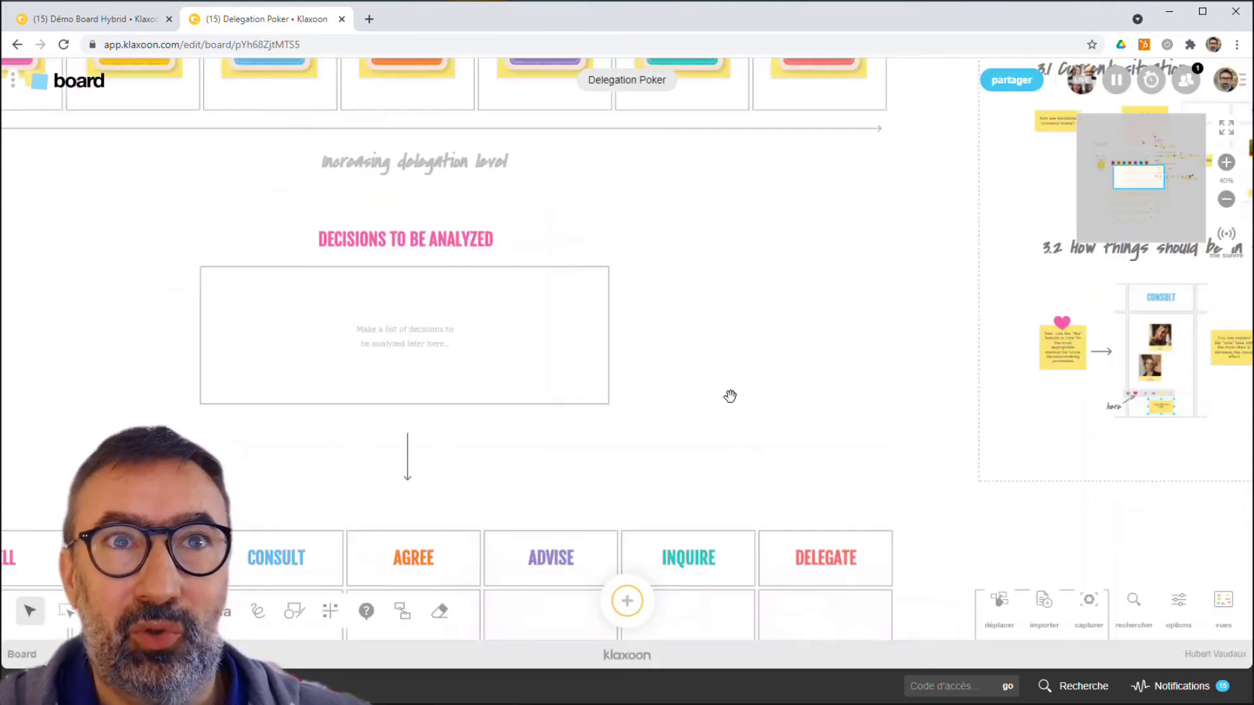
{"action": "left_click_drag", "start_coordinate": [759, 233], "coordinate": [696, 403]}
{"action": "scroll", "coordinate": [594, 359], "scroll_direction": "up", "scroll_amount": 3}
{"action": "scroll", "coordinate": [567, 361], "scroll_direction": "up", "scroll_amount": 2}
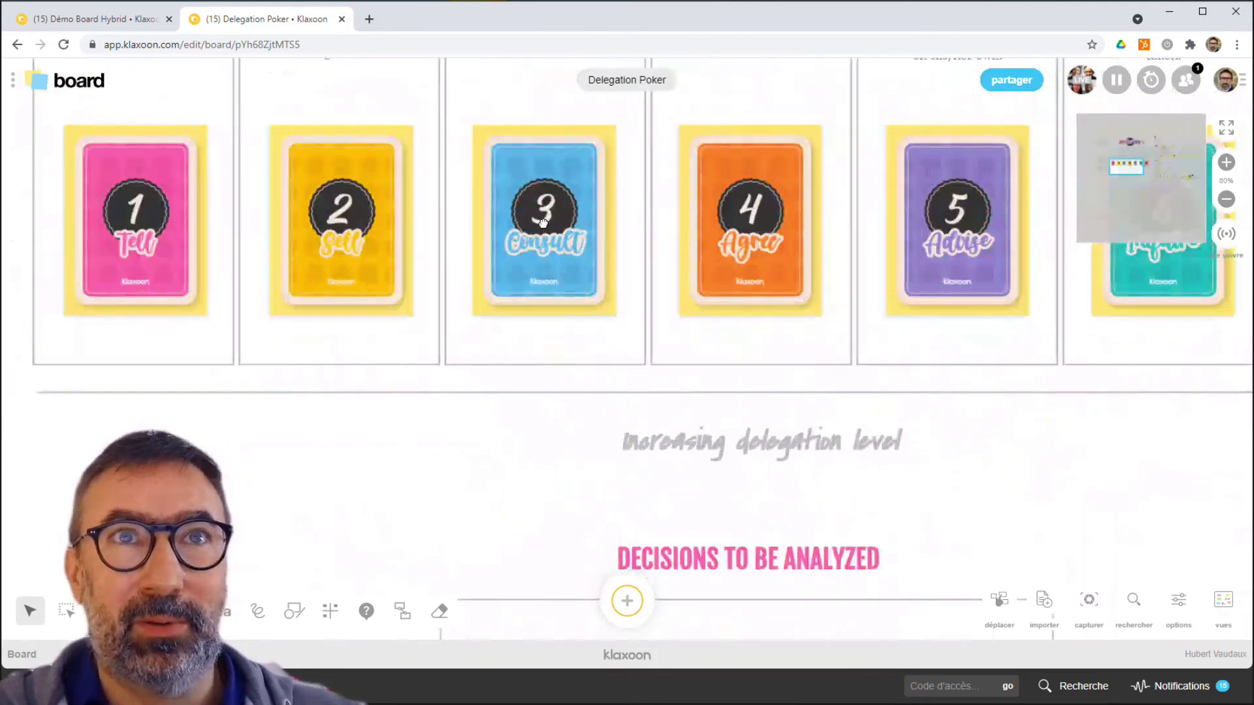
{"action": "left_click", "coordinate": [550, 230]}
{"action": "left_click", "coordinate": [695, 226], "text": "shift"}
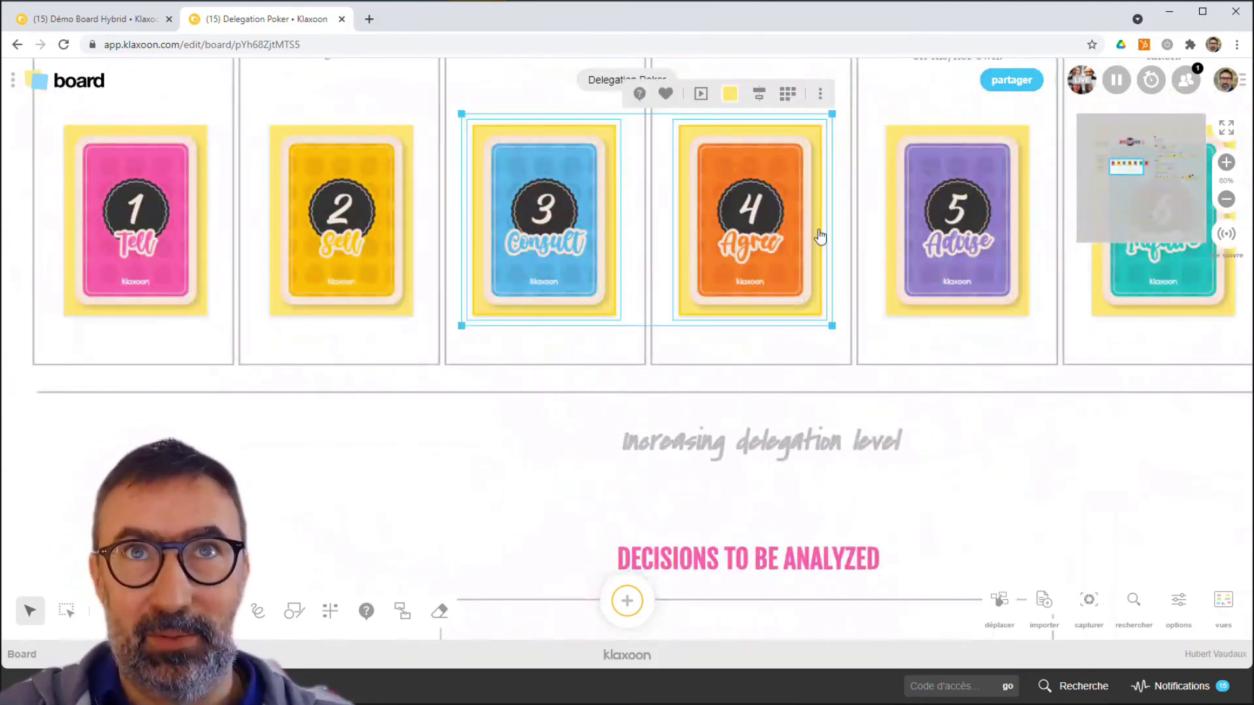
{"action": "left_click", "coordinate": [978, 227], "text": "shift"}
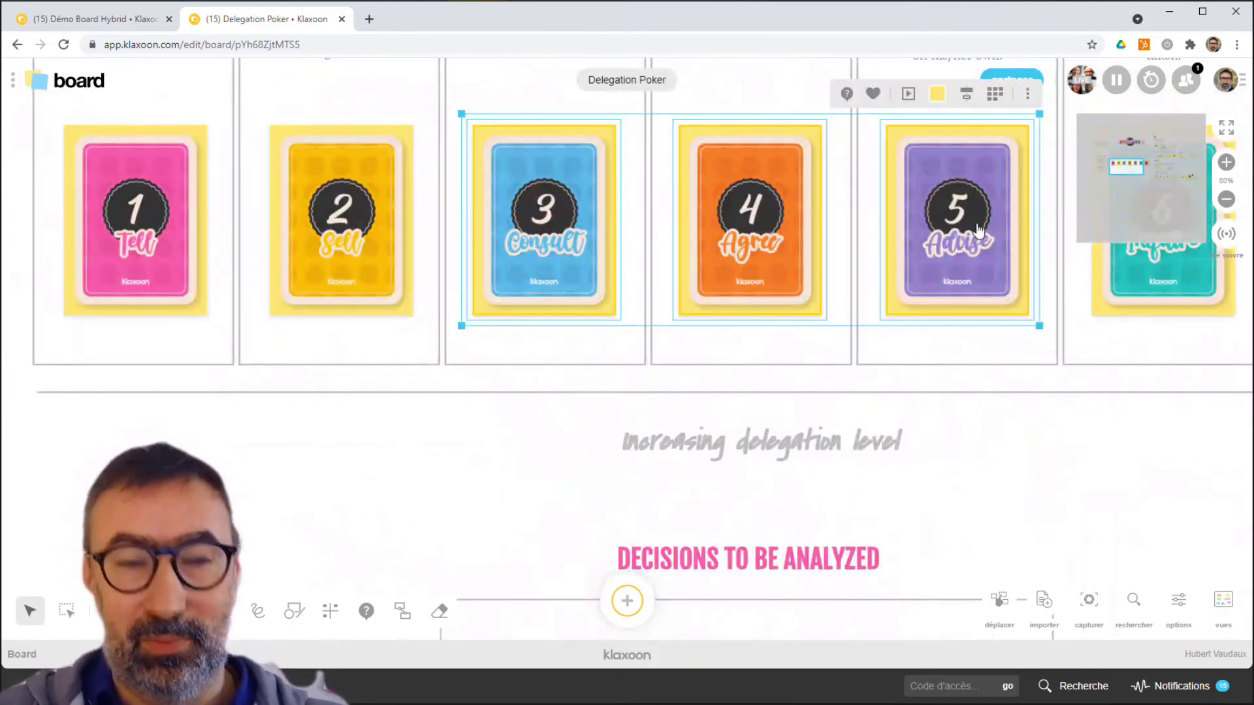
Step: Paste the three copied cards into the Démo Board Hybrid board and place them just below the green templates poster
{"action": "left_click", "coordinate": [75, 21]}
{"action": "scroll", "coordinate": [684, 367], "scroll_direction": "up", "scroll_amount": 5}
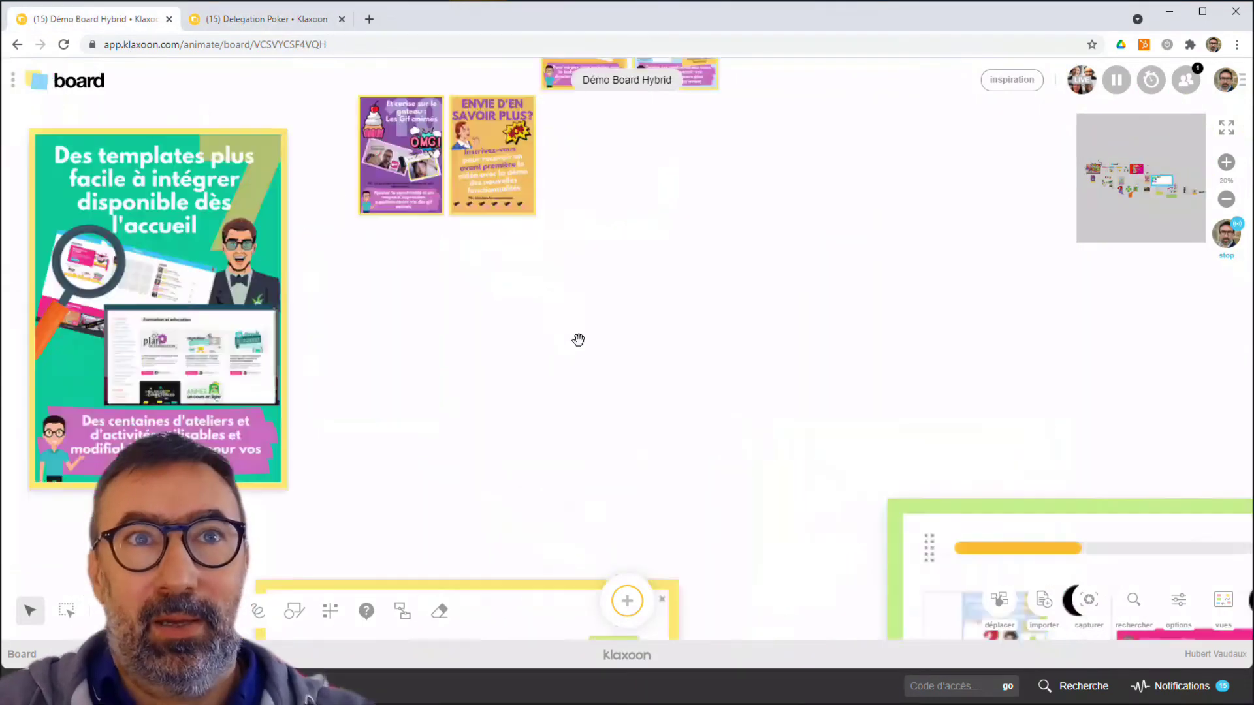
{"action": "scroll", "coordinate": [840, 275], "scroll_direction": "down", "scroll_amount": 5}
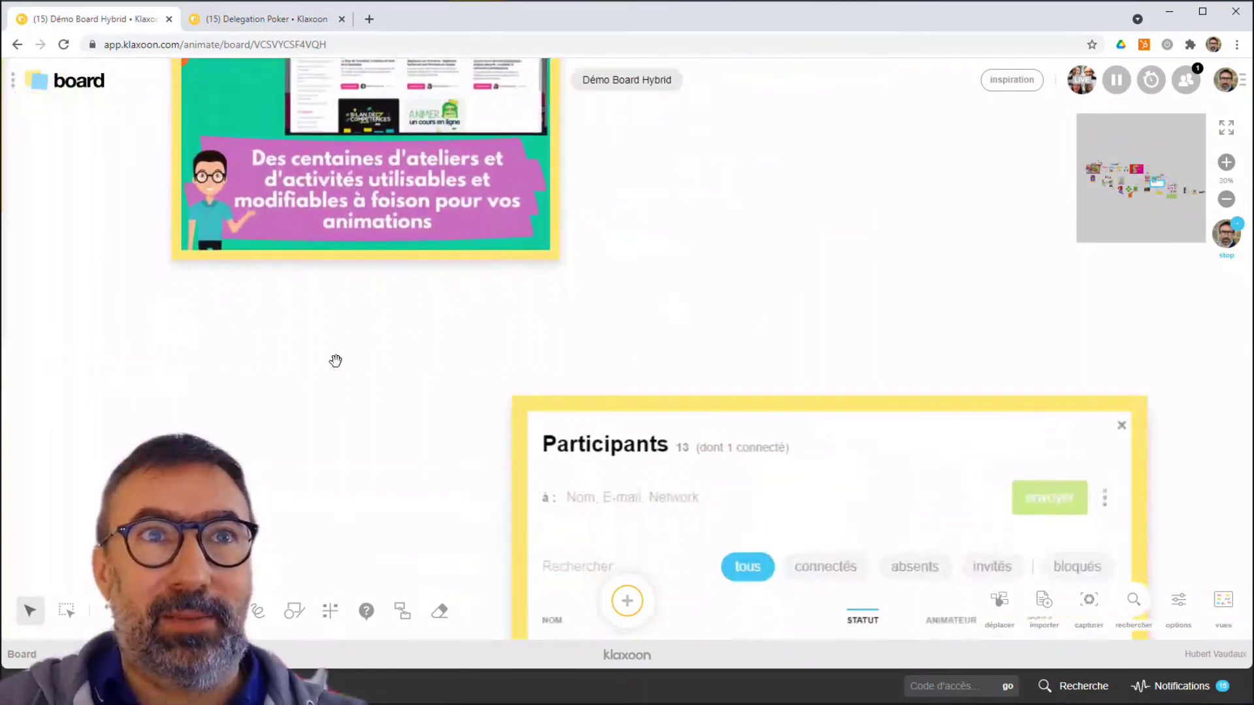
{"action": "key", "text": "ctrl+v"}
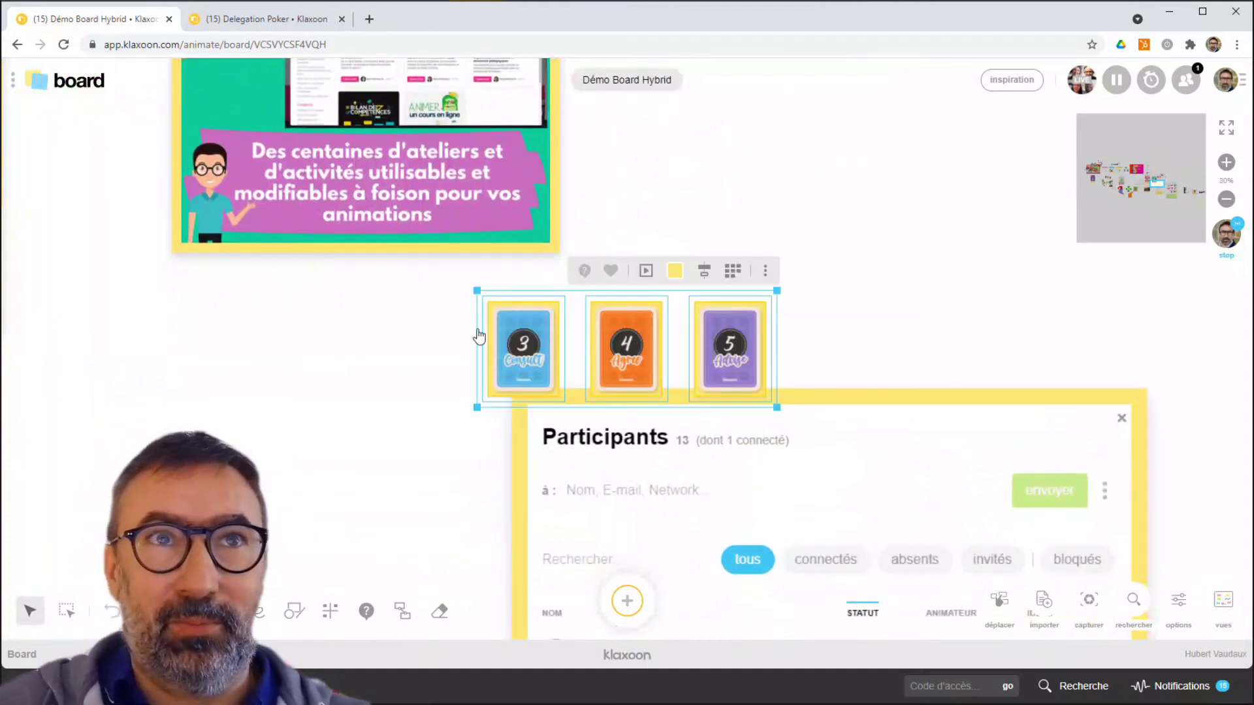
{"action": "left_click_drag", "start_coordinate": [479, 336], "coordinate": [159, 306]}
{"action": "left_click", "coordinate": [556, 323]}
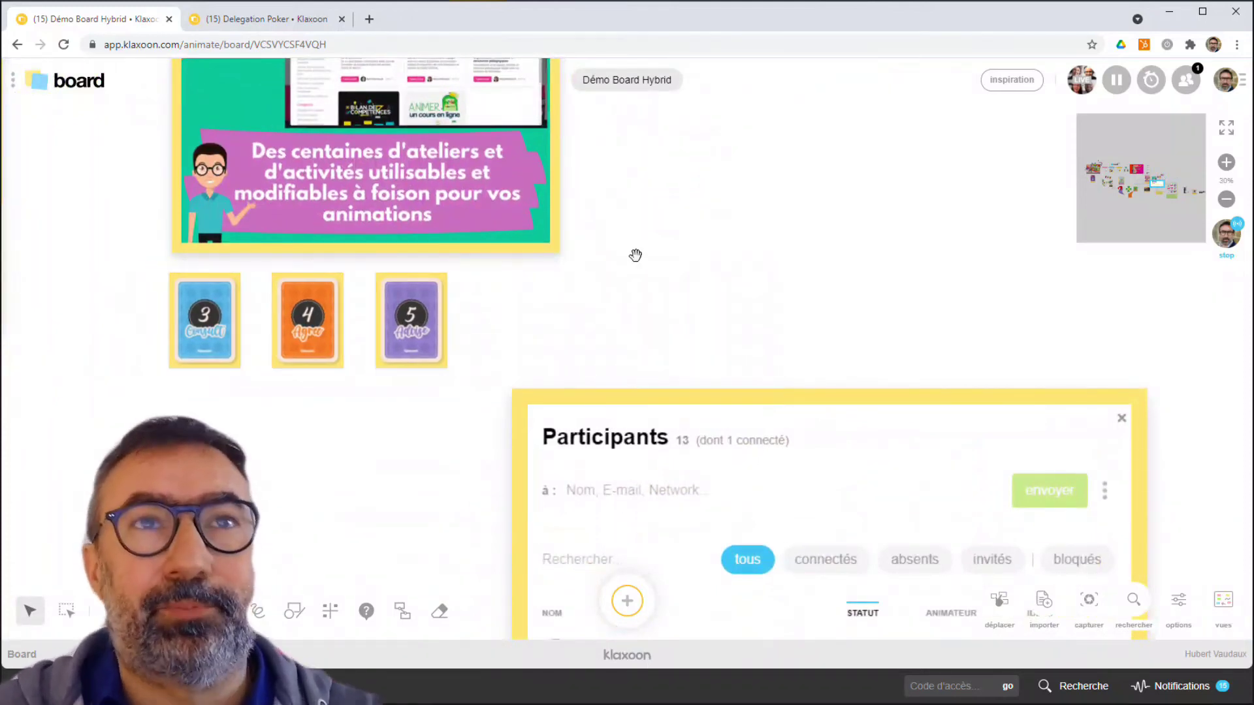
Step: Return to the Delegation Poker board and examine the layout of its cards, decision box and delegation table
{"action": "scroll", "coordinate": [733, 218], "scroll_direction": "down", "scroll_amount": 3}
{"action": "left_click_drag", "start_coordinate": [738, 221], "coordinate": [599, 248]}
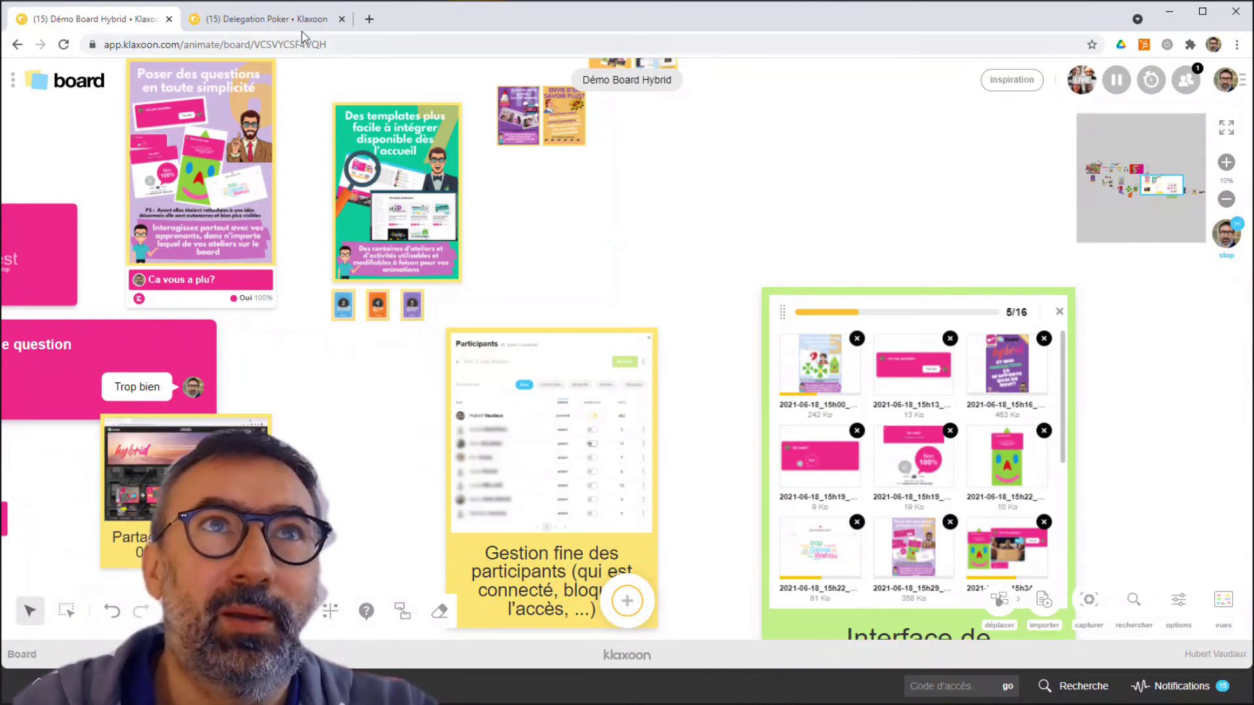
{"action": "left_click", "coordinate": [268, 19]}
{"action": "scroll", "coordinate": [625, 465], "scroll_direction": "down", "scroll_amount": 3}
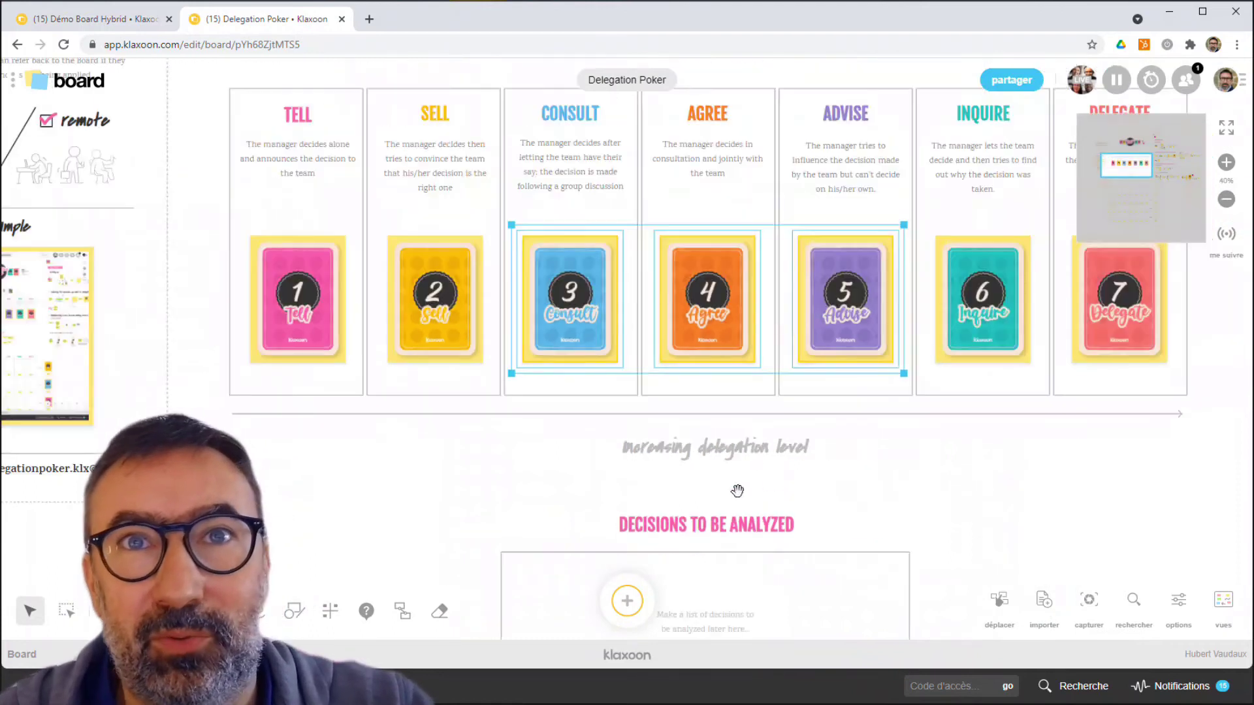
{"action": "scroll", "coordinate": [786, 280], "scroll_direction": "down", "scroll_amount": 10}
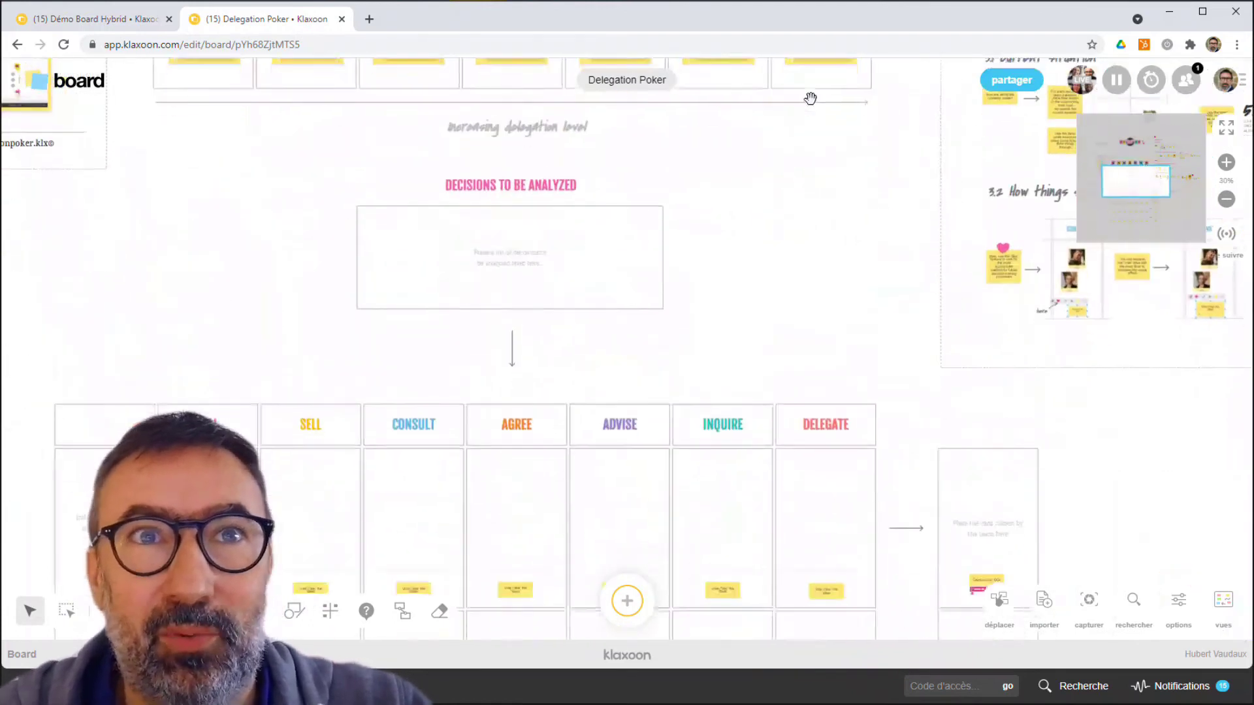
{"action": "scroll", "coordinate": [505, 232], "scroll_direction": "down", "scroll_amount": 3}
{"action": "scroll", "coordinate": [505, 232], "scroll_direction": "up", "scroll_amount": 4}
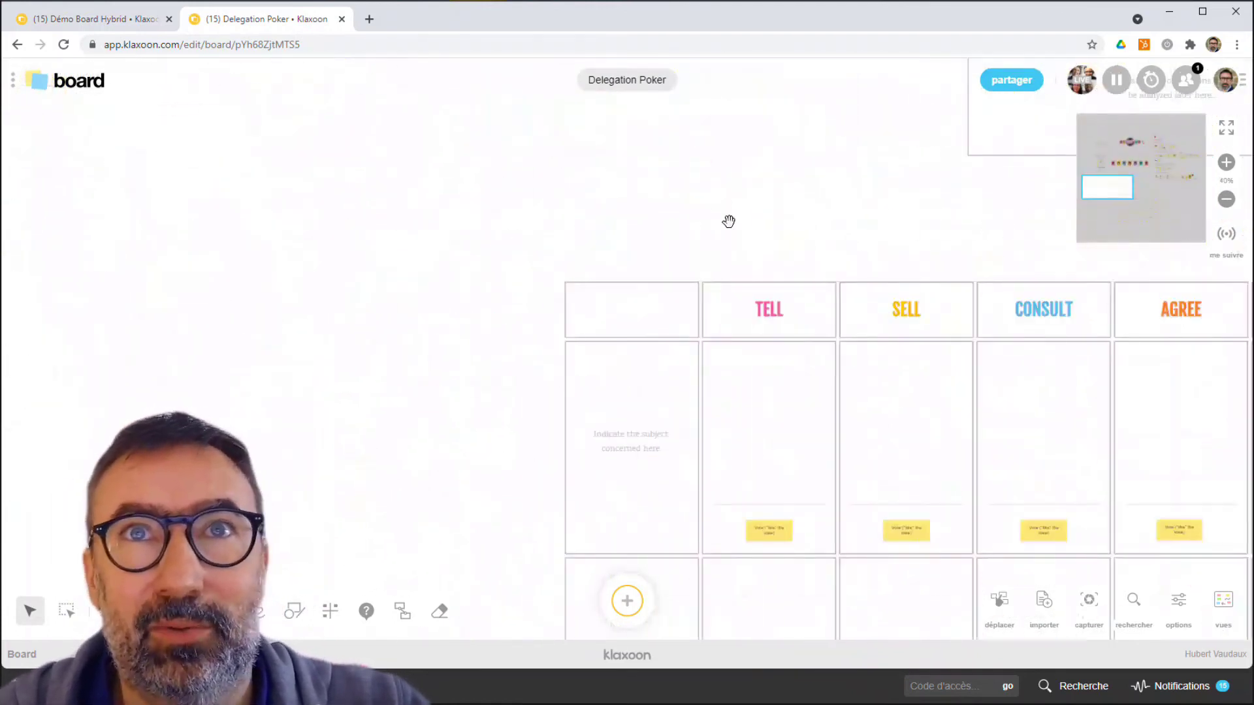
Step: Copy the grouped header row, from the blank cell through Delegate, from the table on the Delegation Poker board
{"action": "left_click_drag", "start_coordinate": [728, 221], "coordinate": [456, 140]}
{"action": "left_click", "coordinate": [493, 270]}
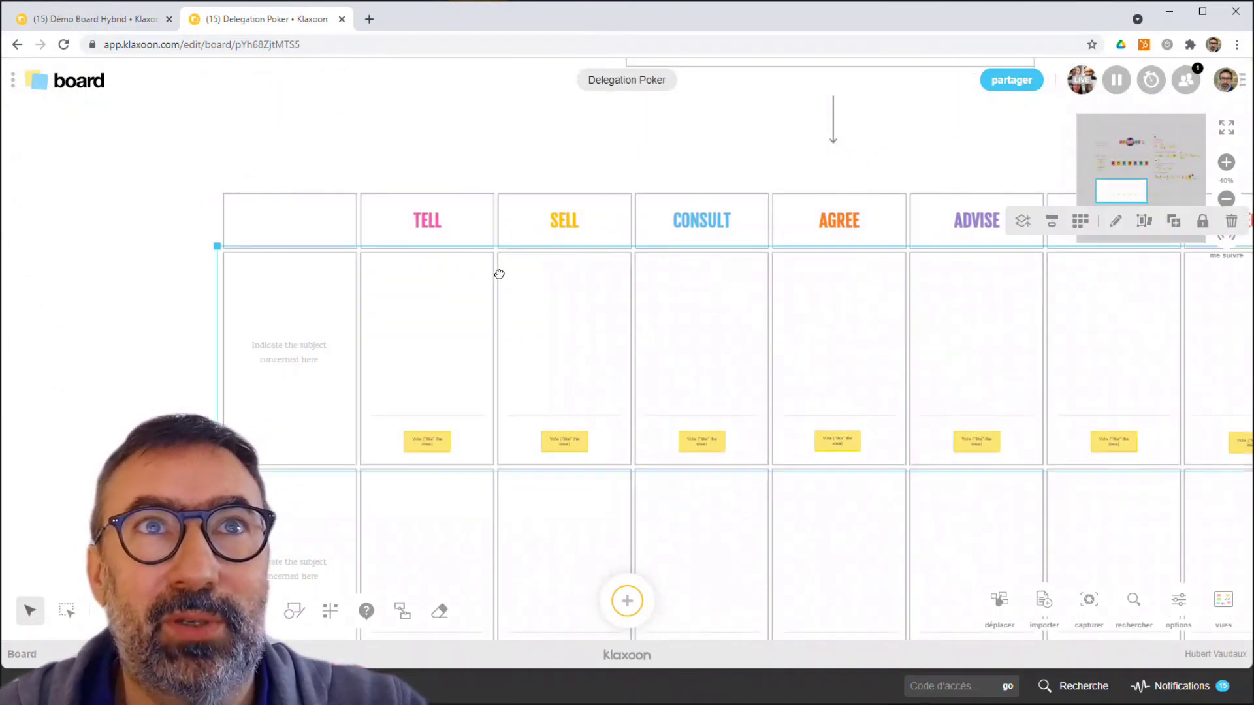
{"action": "left_click", "coordinate": [219, 165]}
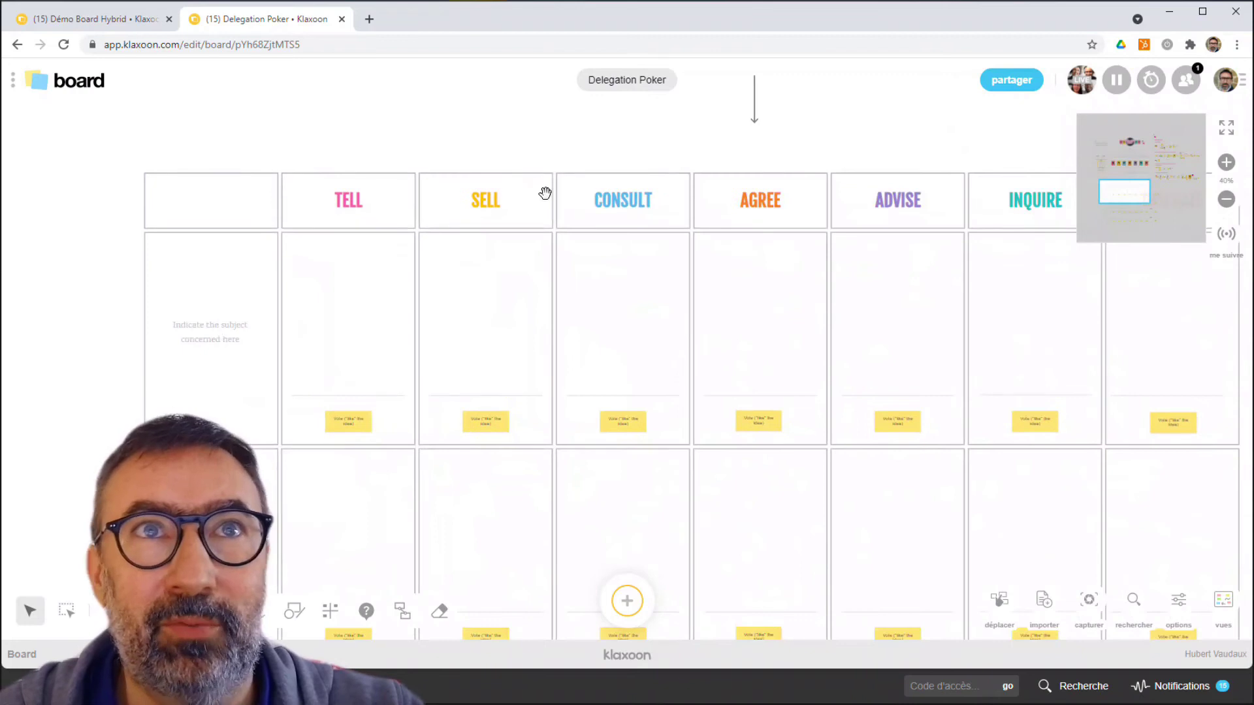
{"action": "left_click", "coordinate": [563, 177]}
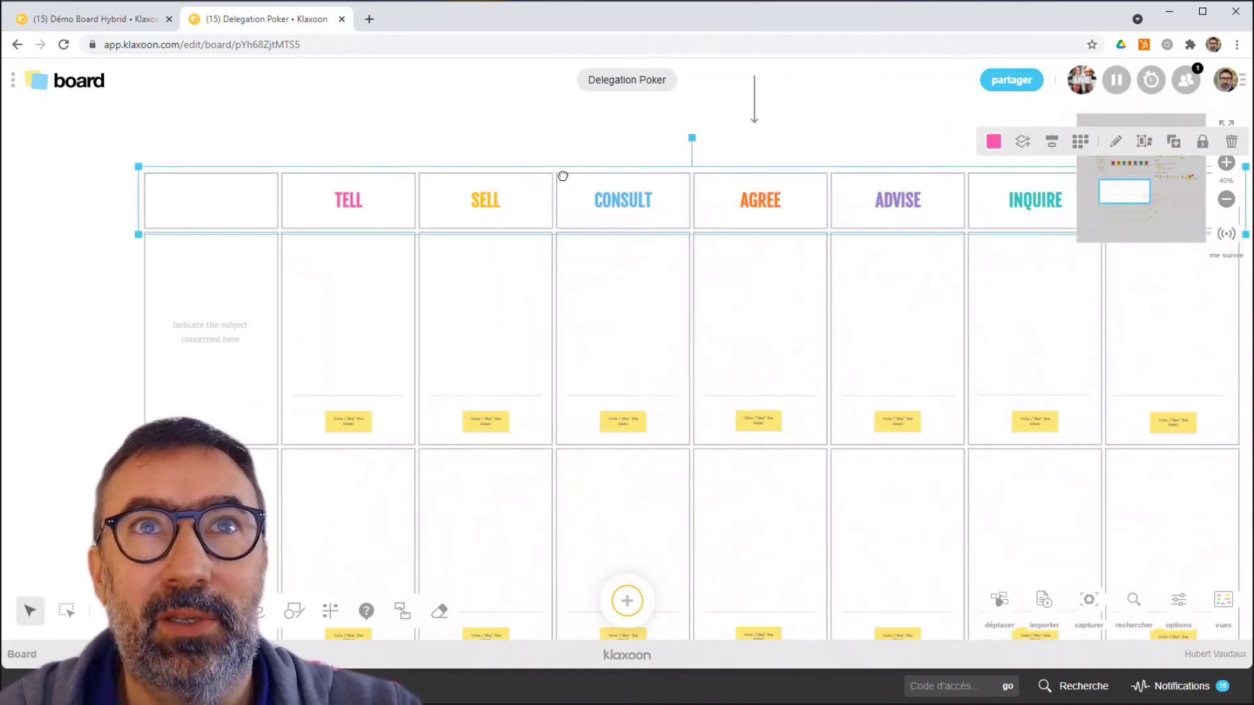
Step: Paste the header row into the Démo Board Hybrid board above the green file-upload card and enlarge it
{"action": "left_click", "coordinate": [69, 24]}
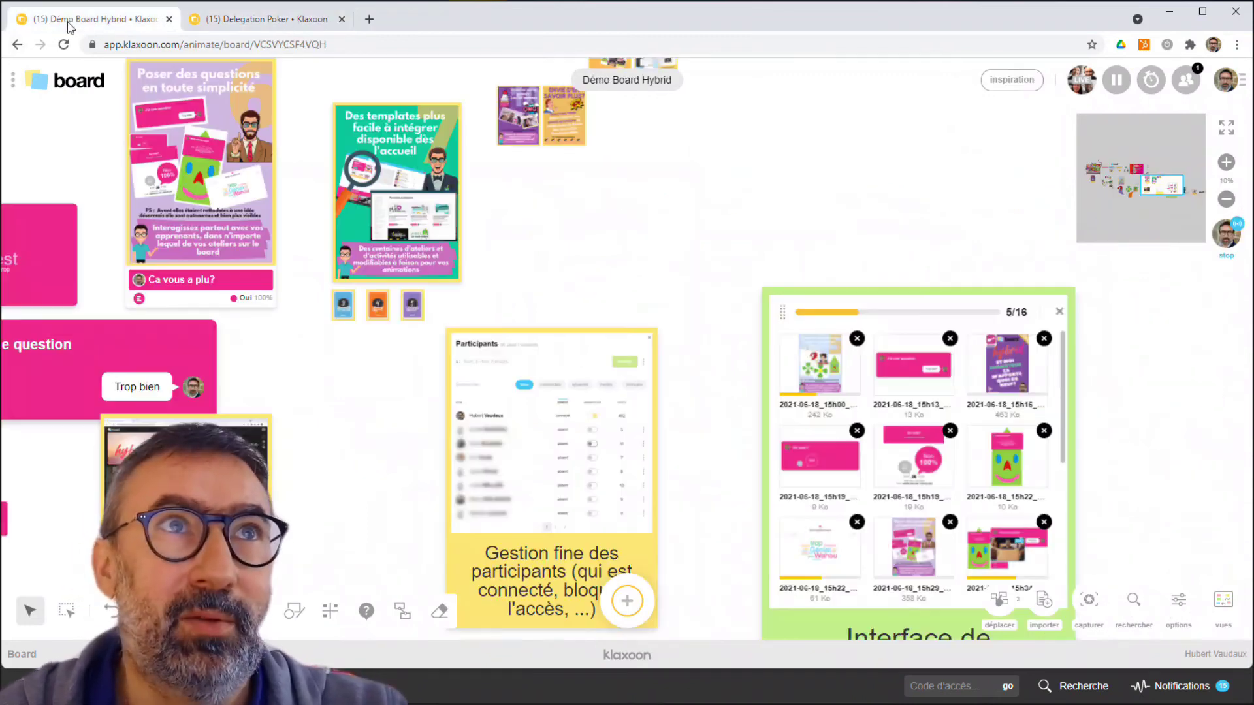
{"action": "scroll", "coordinate": [580, 282], "scroll_direction": "right", "scroll_amount": 10}
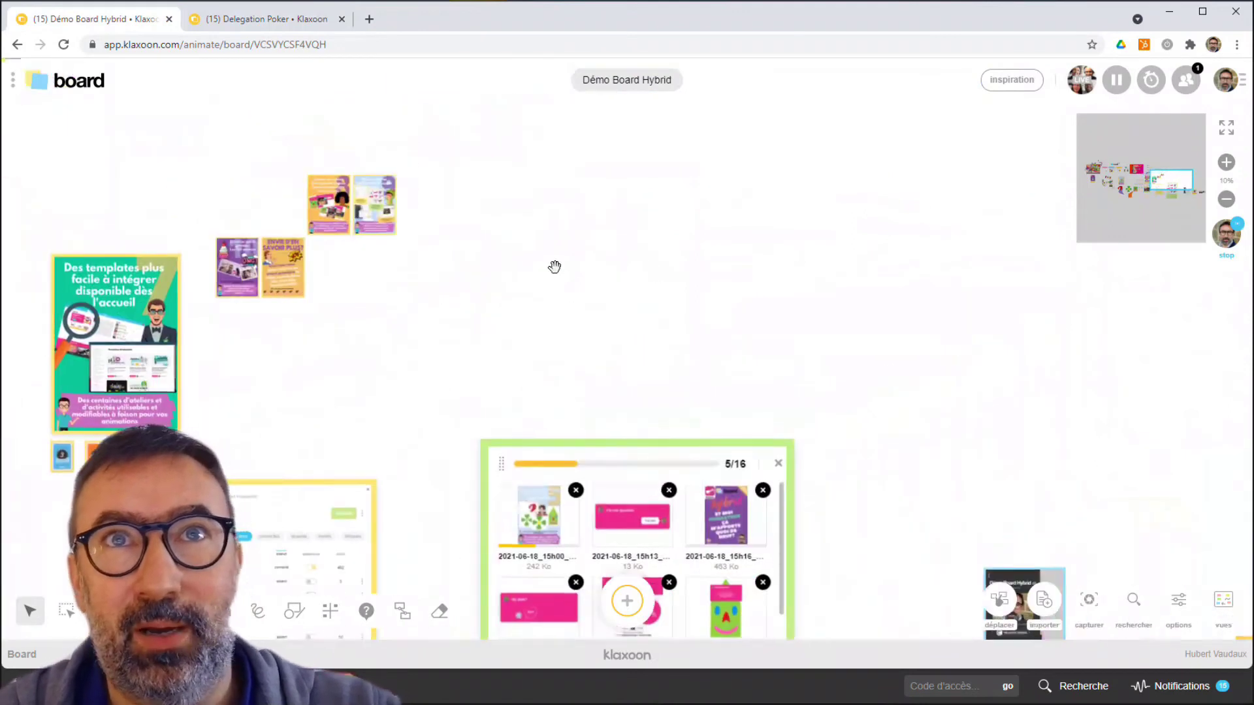
{"action": "key", "text": "ctrl+v"}
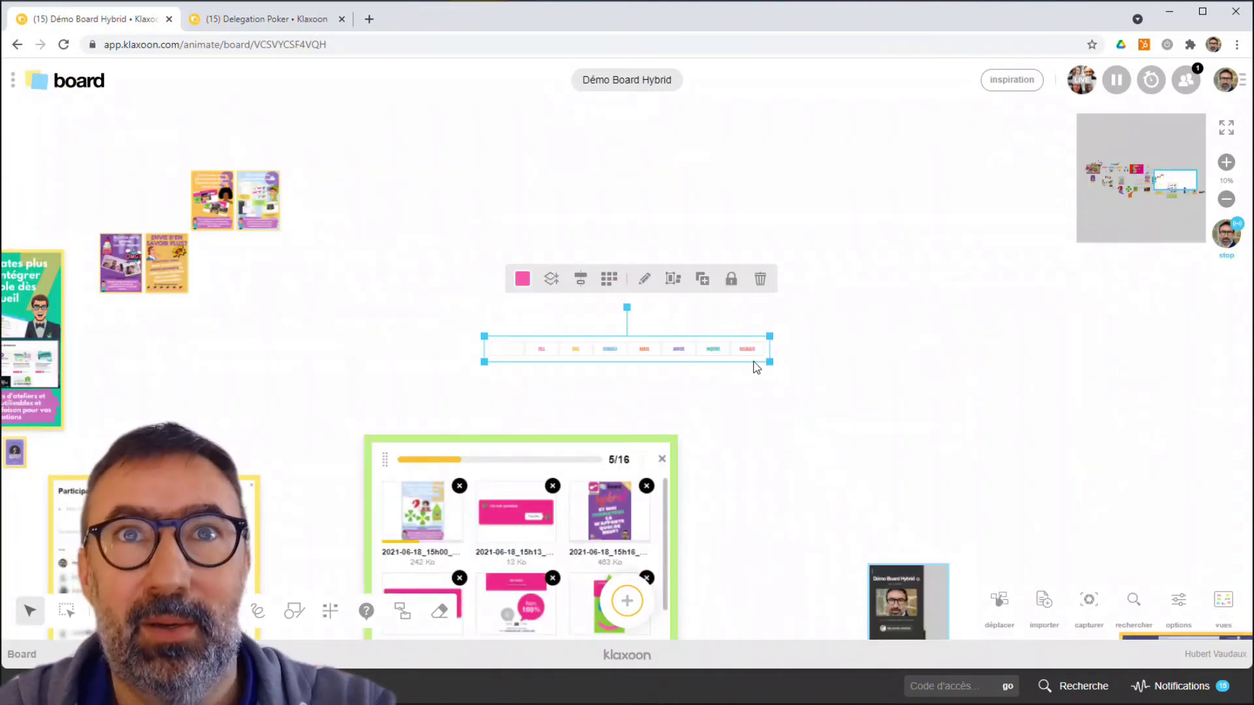
{"action": "left_click_drag", "start_coordinate": [771, 337], "coordinate": [928, 265]}
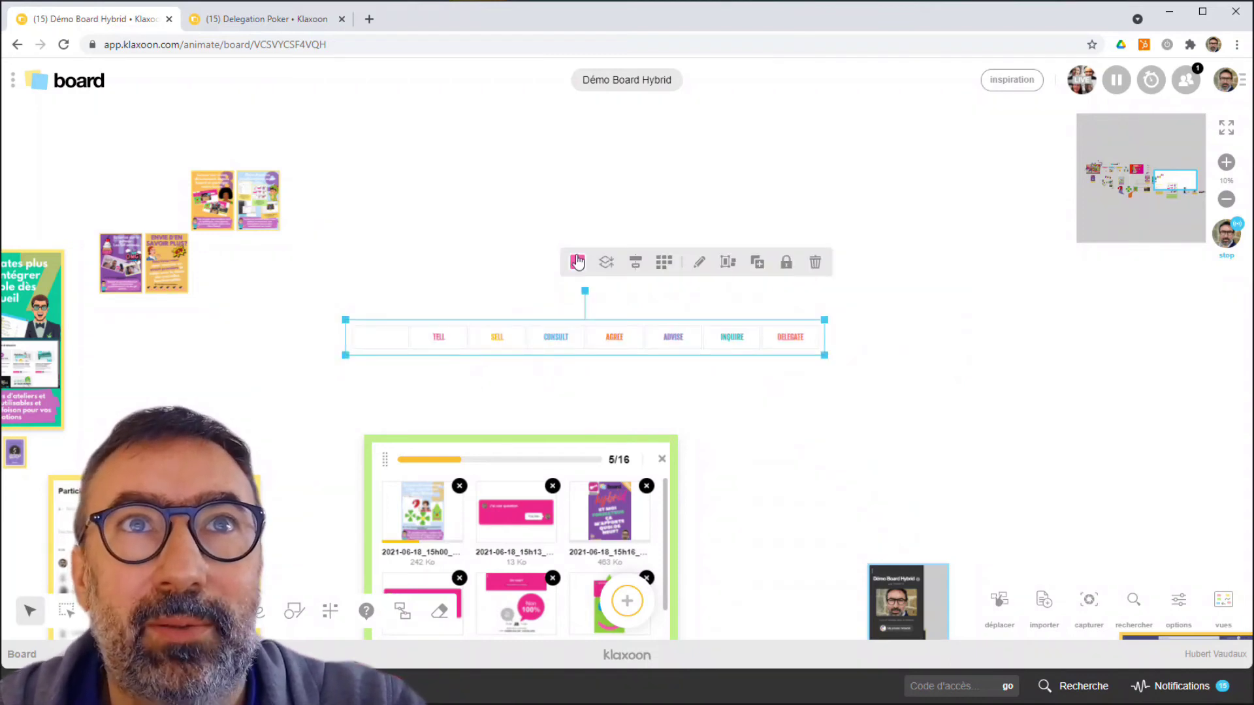
Step: Try recolouring the whole pasted header row purple and undo the colour change
{"action": "left_click", "coordinate": [578, 262]}
{"action": "left_click", "coordinate": [577, 353]}
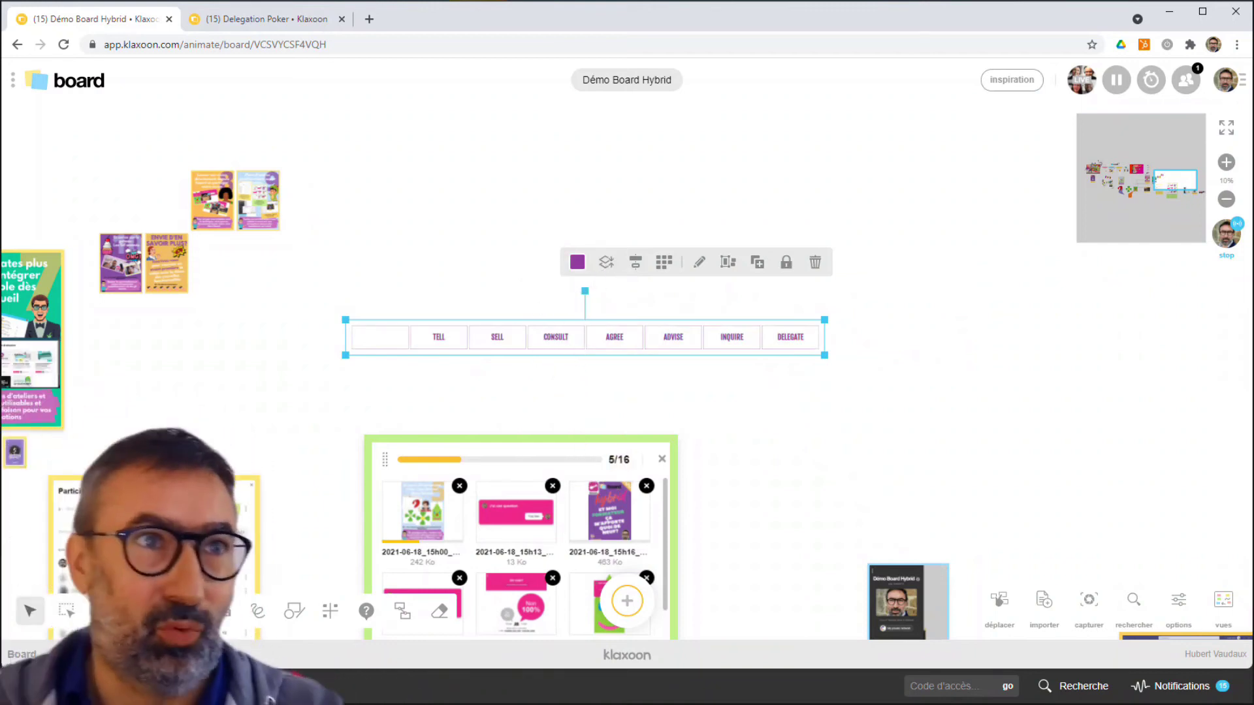
{"action": "left_click", "coordinate": [110, 613]}
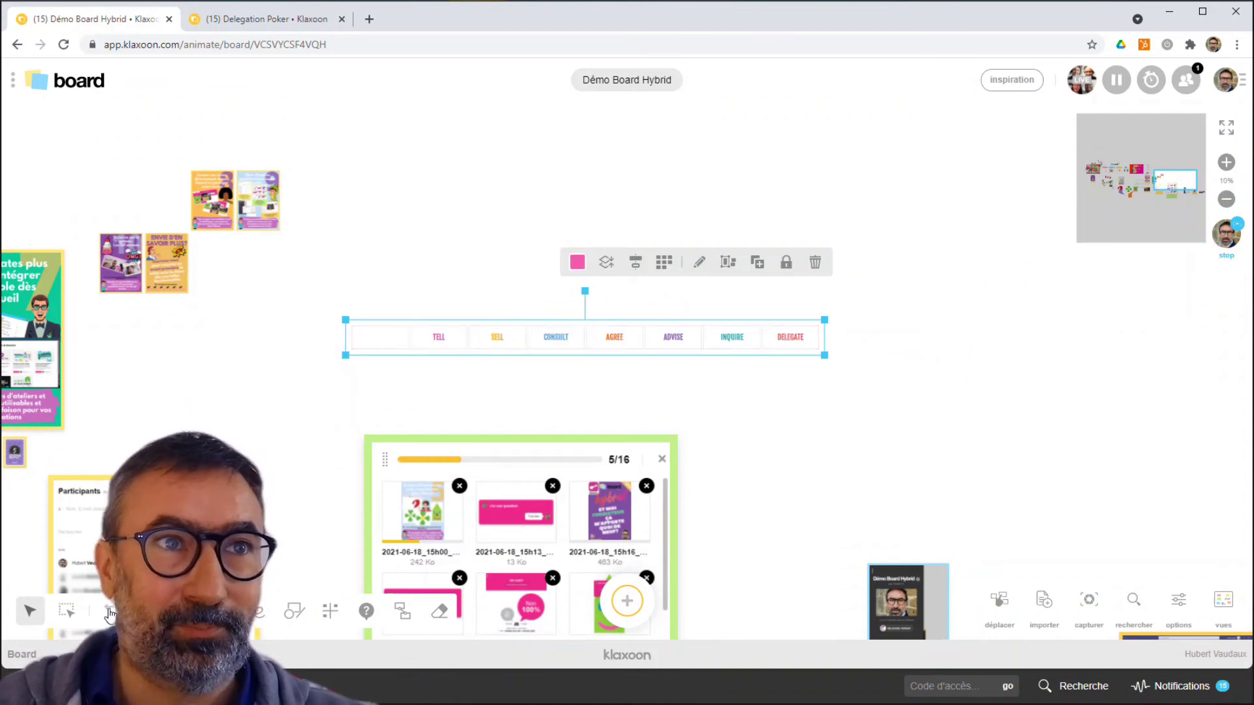
Step: Ungroup the pasted header row and colour the outline of its empty first cell purple
{"action": "left_click", "coordinate": [399, 355]}
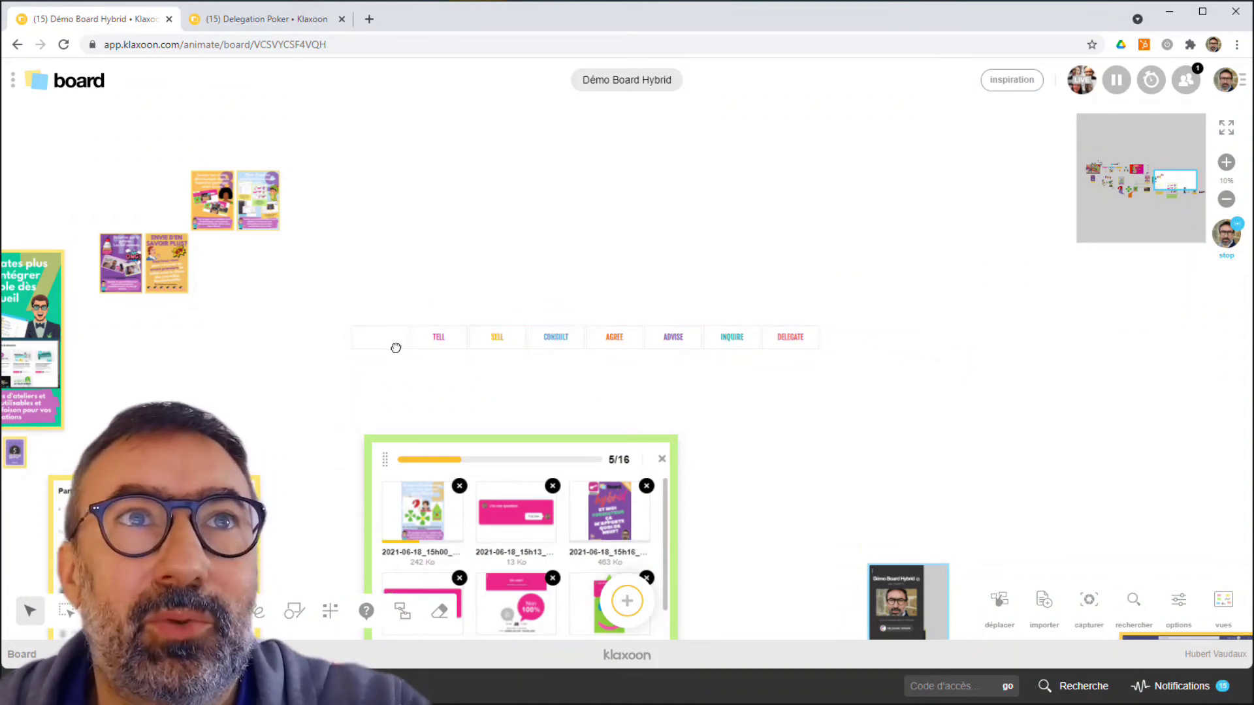
{"action": "left_click", "coordinate": [395, 353]}
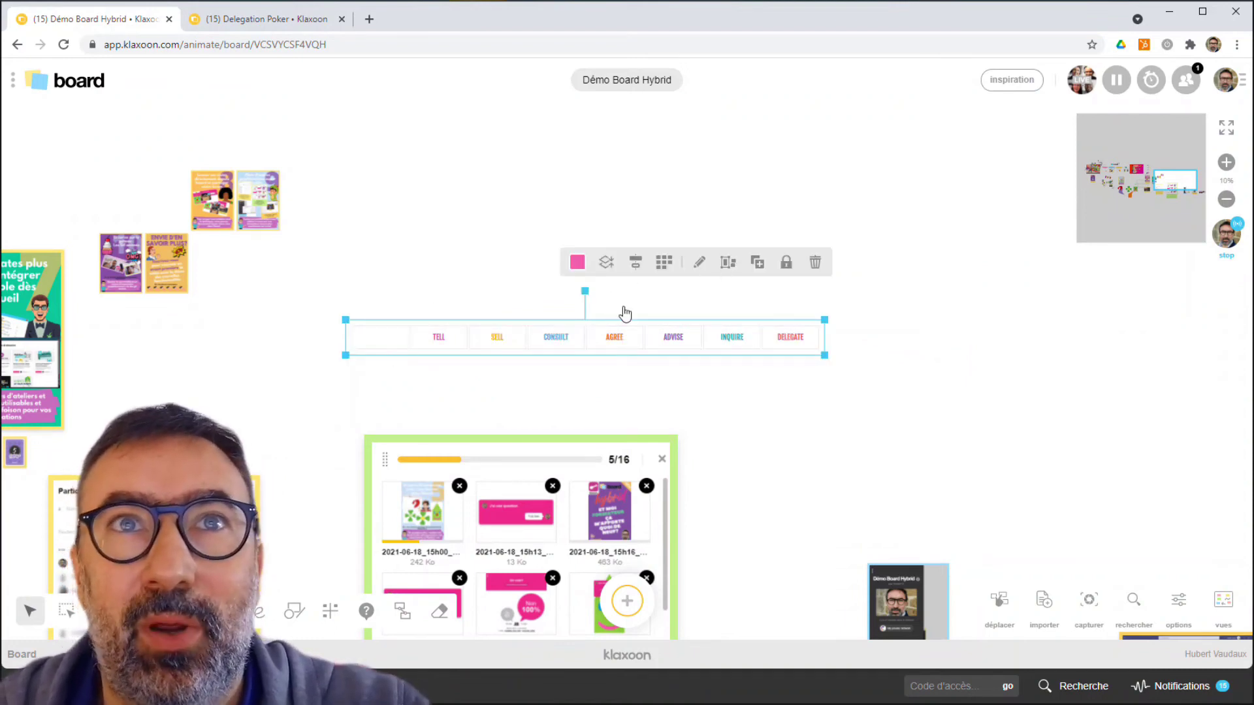
{"action": "left_click", "coordinate": [475, 361]}
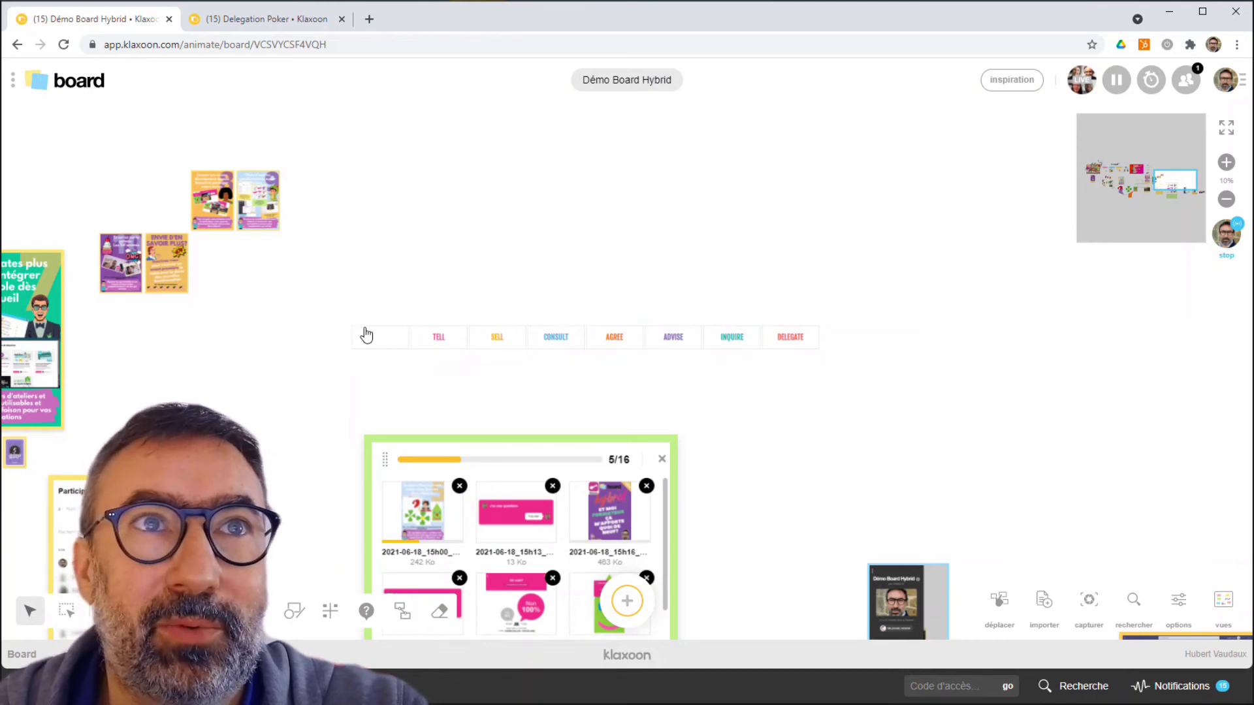
{"action": "left_click", "coordinate": [443, 316]}
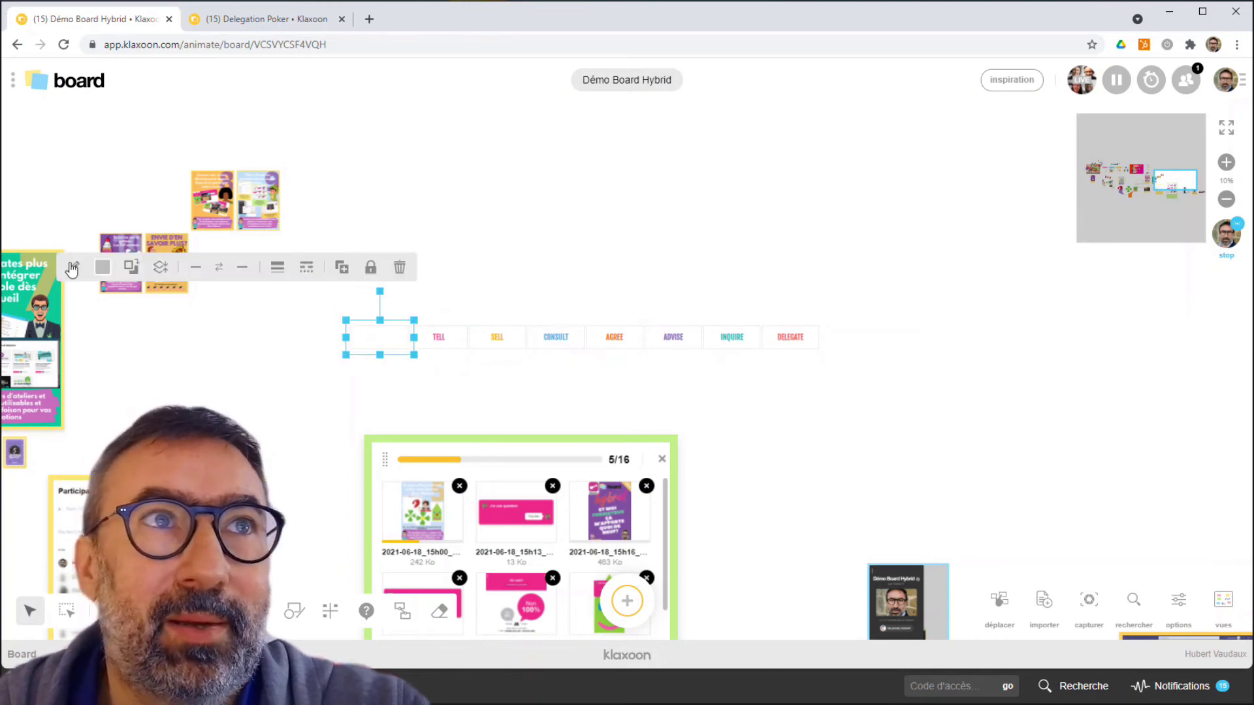
{"action": "left_click", "coordinate": [103, 268]}
{"action": "left_click", "coordinate": [102, 356]}
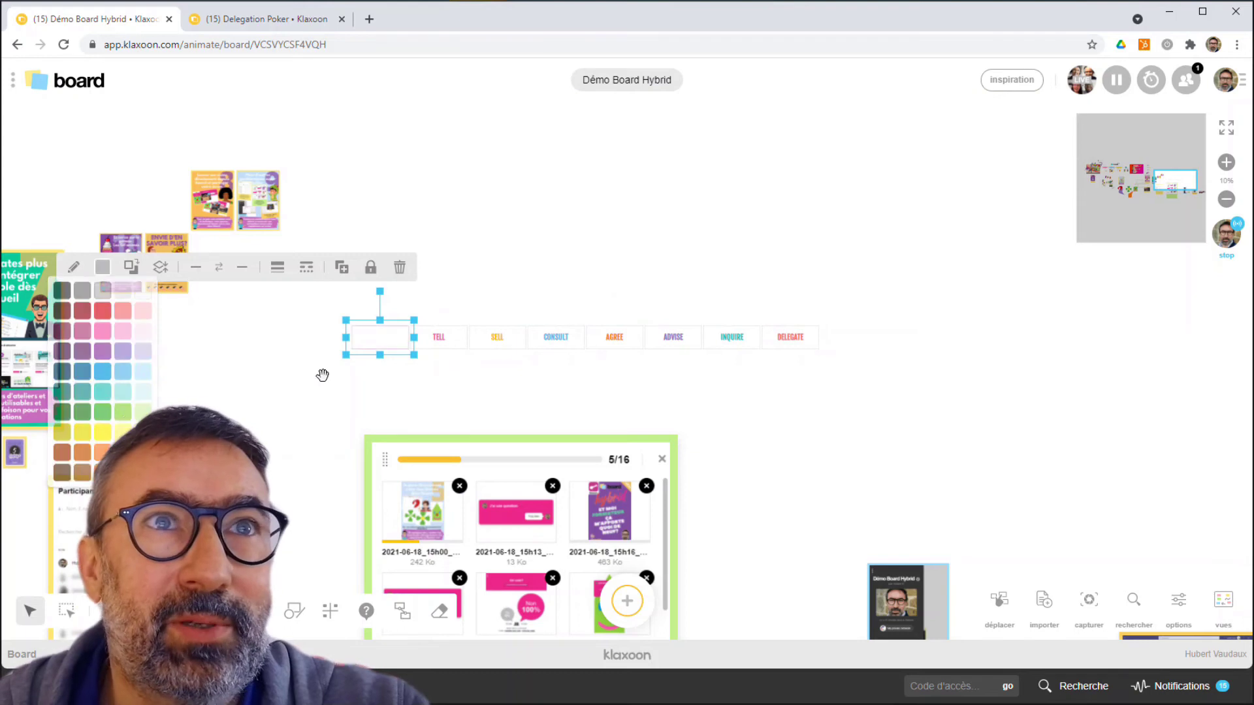
{"action": "left_click", "coordinate": [442, 311]}
Step: Recolour only the "TELL" heading text dark orange
{"action": "scroll", "coordinate": [442, 311], "scroll_direction": "up", "scroll_amount": 5}
{"action": "scroll", "coordinate": [343, 340], "scroll_direction": "up", "scroll_amount": 5}
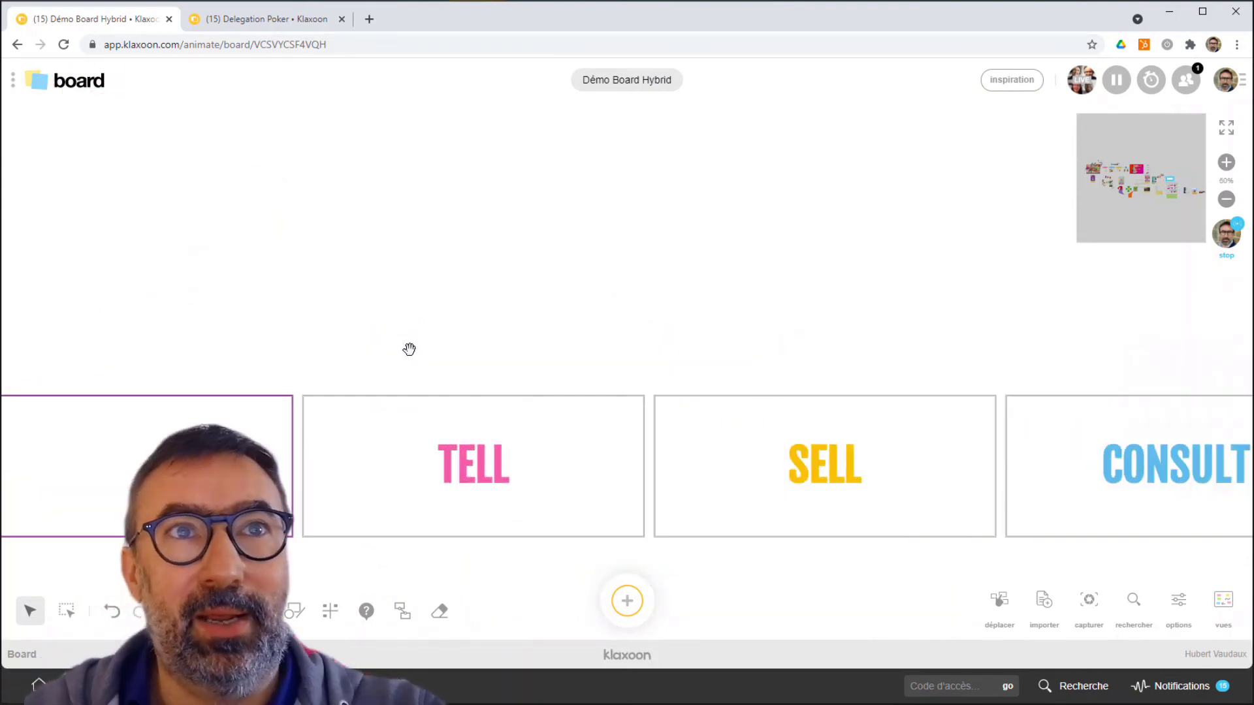
{"action": "scroll", "coordinate": [480, 442], "scroll_direction": "down", "scroll_amount": 2}
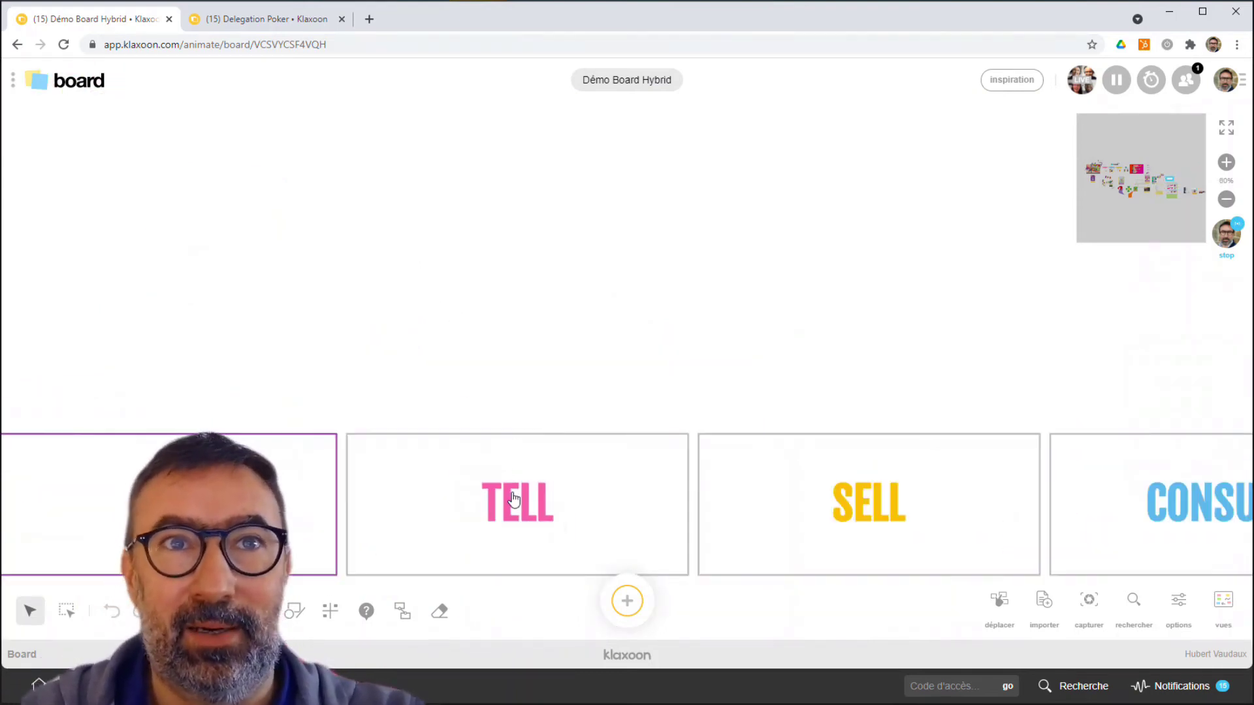
{"action": "left_click", "coordinate": [511, 488]}
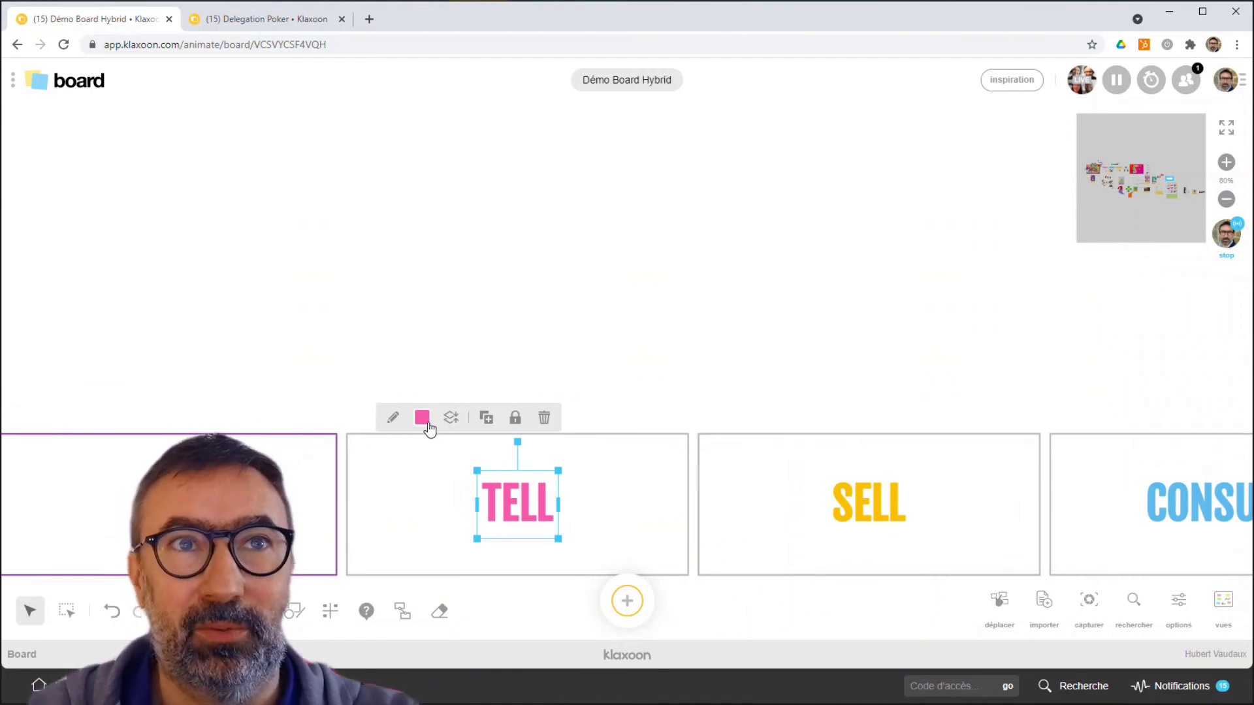
{"action": "left_click", "coordinate": [428, 423]}
{"action": "left_click", "coordinate": [400, 384]}
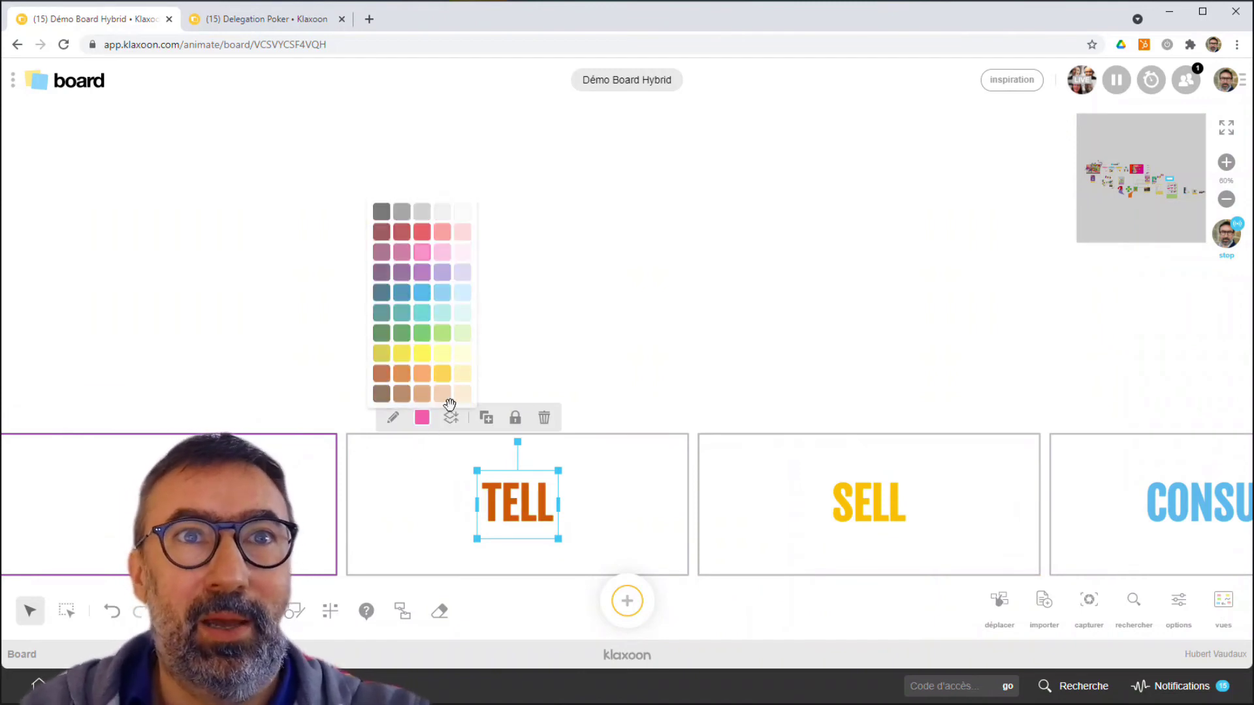
Step: Set the font of the "TELL" heading to Covered By Your Grace
{"action": "double_click", "coordinate": [514, 504]}
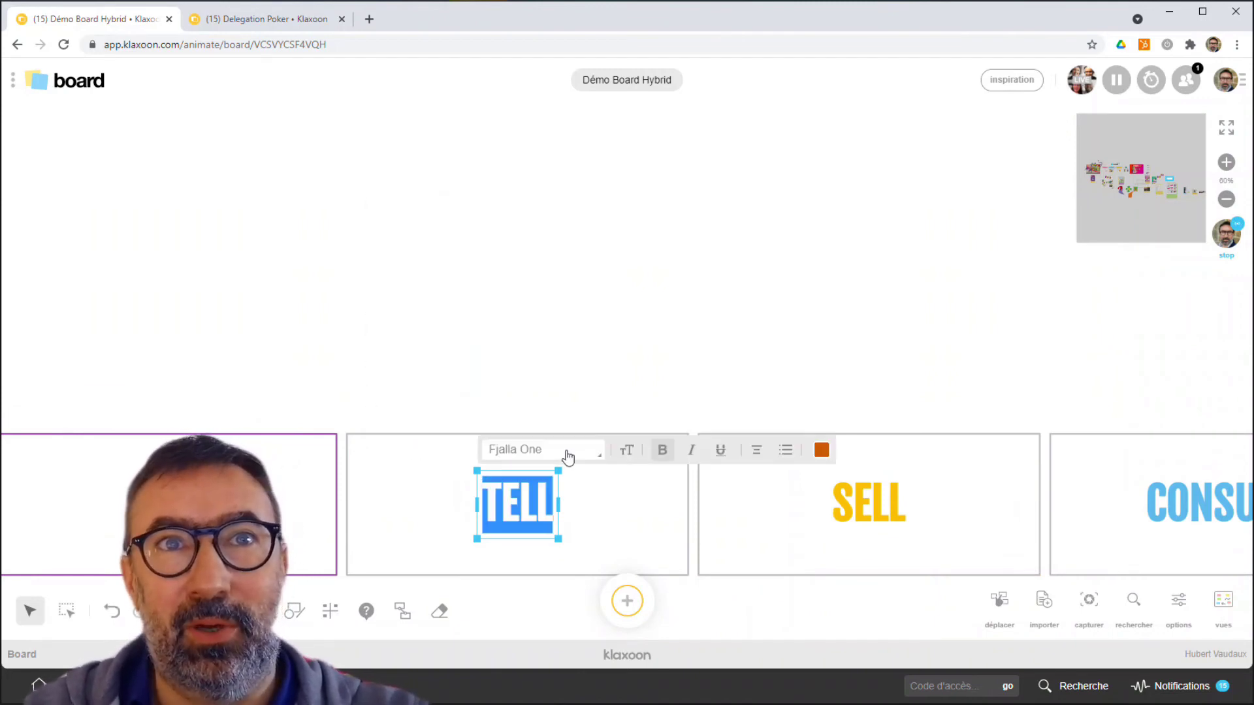
{"action": "left_click", "coordinate": [522, 450]}
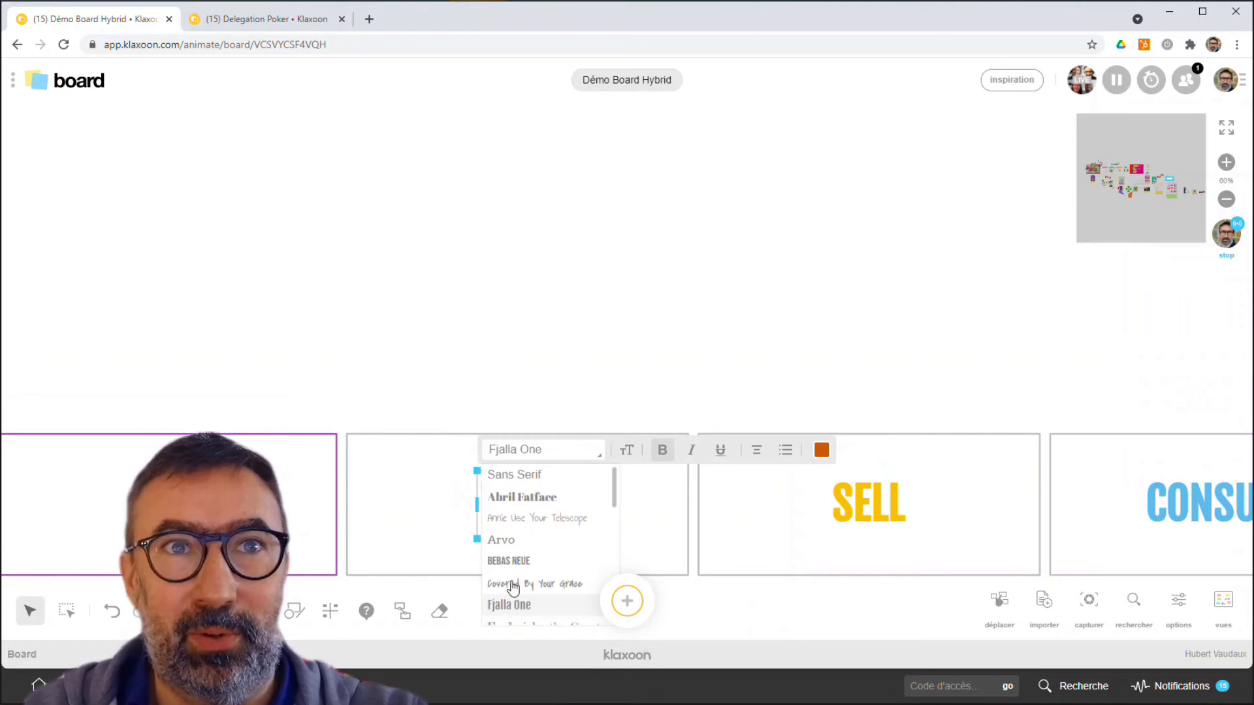
{"action": "left_click", "coordinate": [513, 580]}
{"action": "left_click", "coordinate": [484, 266]}
{"action": "scroll", "coordinate": [548, 390], "scroll_direction": "down", "scroll_amount": 3}
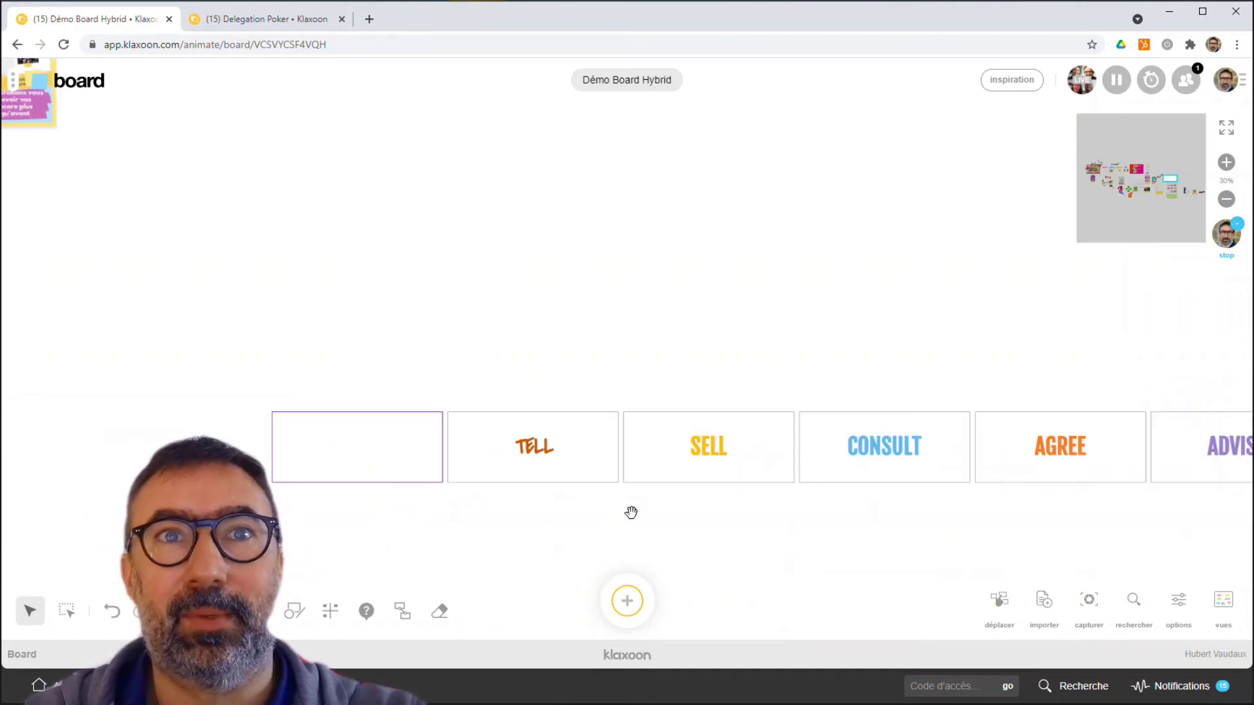
{"action": "left_click_drag", "start_coordinate": [808, 518], "coordinate": [585, 418]}
{"action": "scroll", "coordinate": [608, 434], "scroll_direction": "down", "scroll_amount": 5}
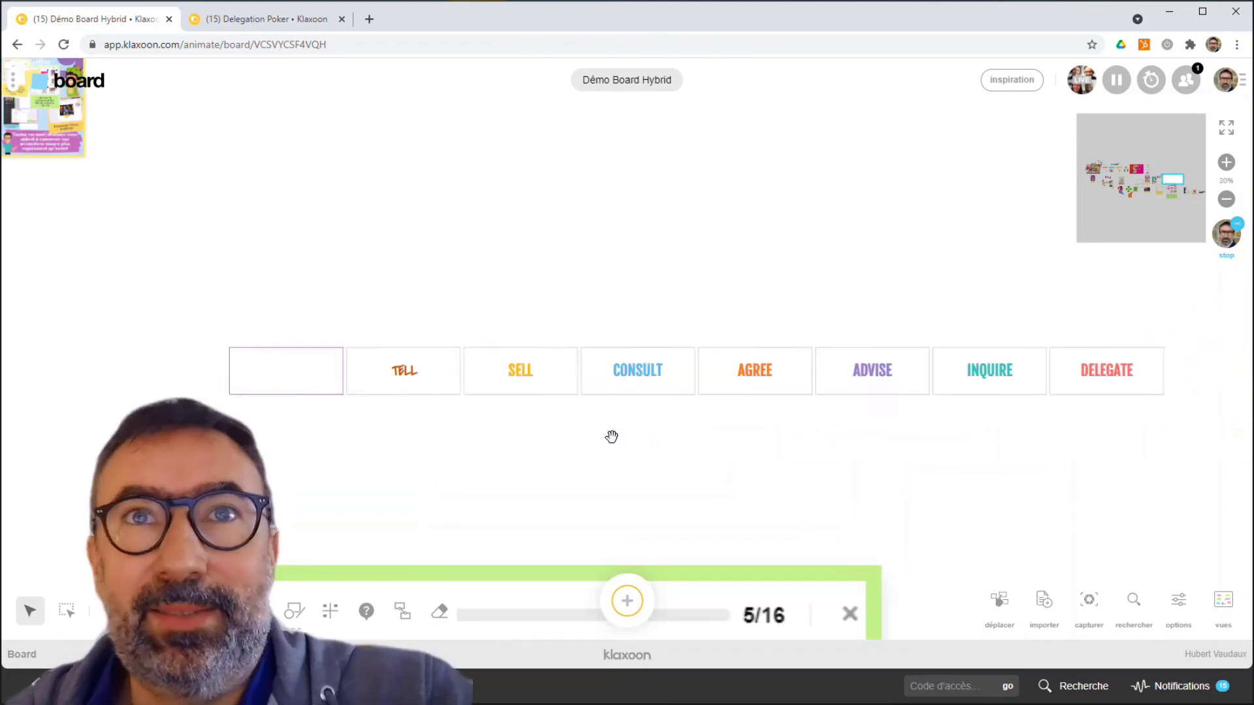
{"action": "left_click_drag", "start_coordinate": [606, 337], "coordinate": [640, 277]}
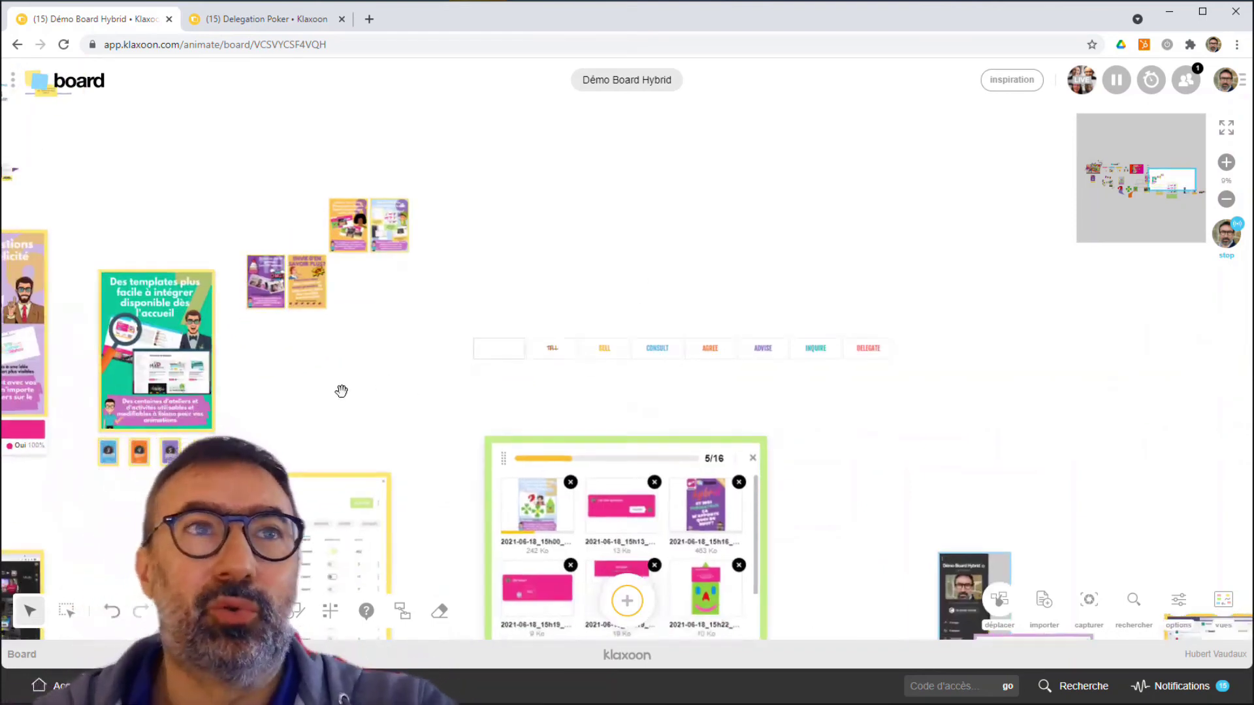
{"action": "left_click_drag", "start_coordinate": [386, 377], "coordinate": [521, 349]}
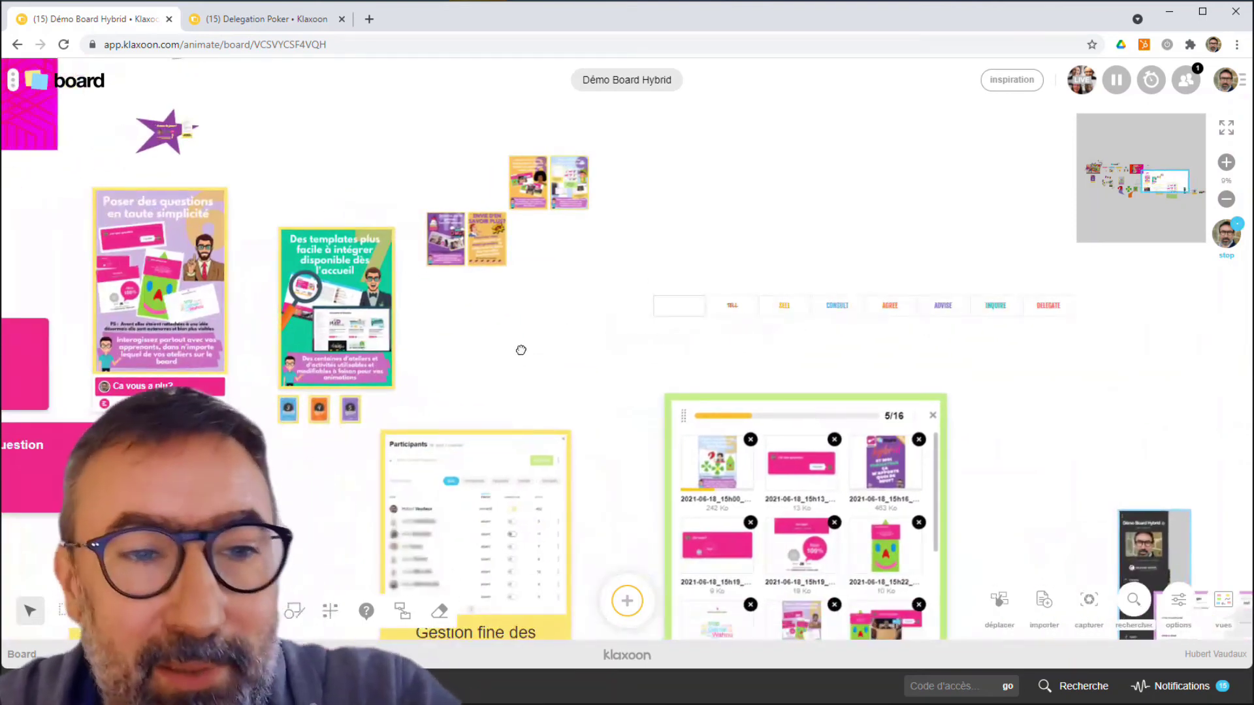
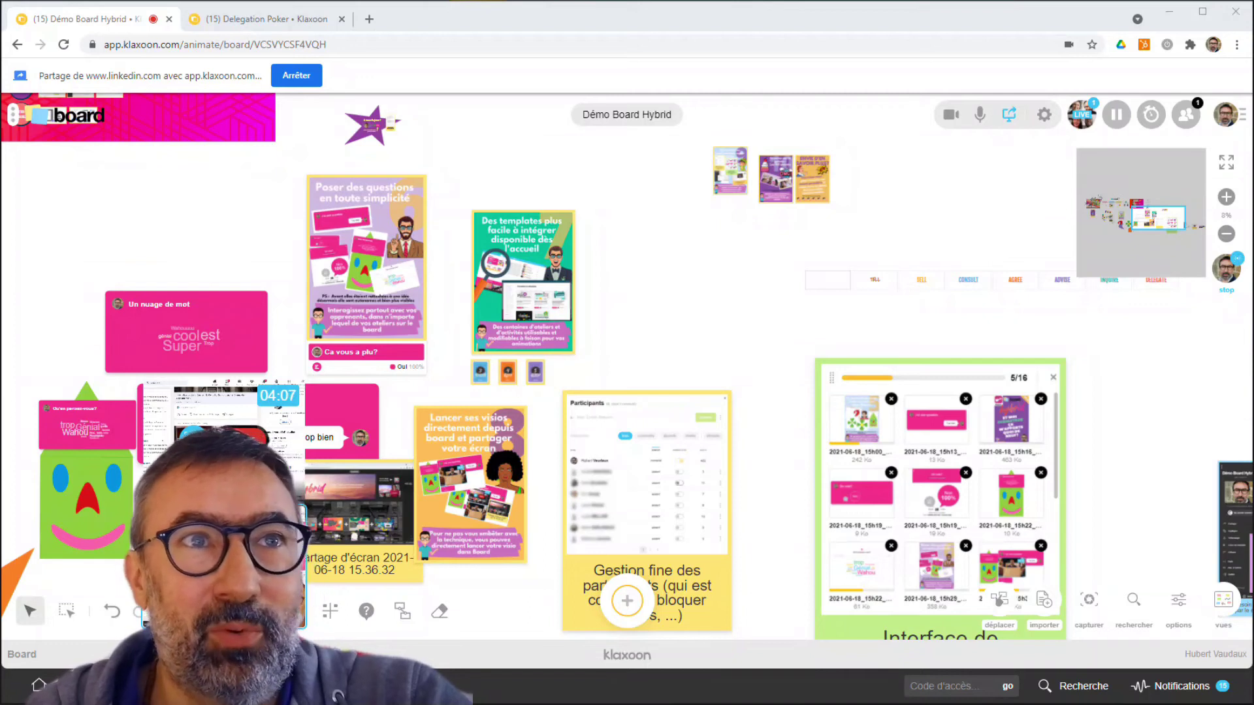
Step: Stop the screen sharing in the live session and move the live video window onto the green templates poster
{"action": "left_click", "coordinate": [242, 436]}
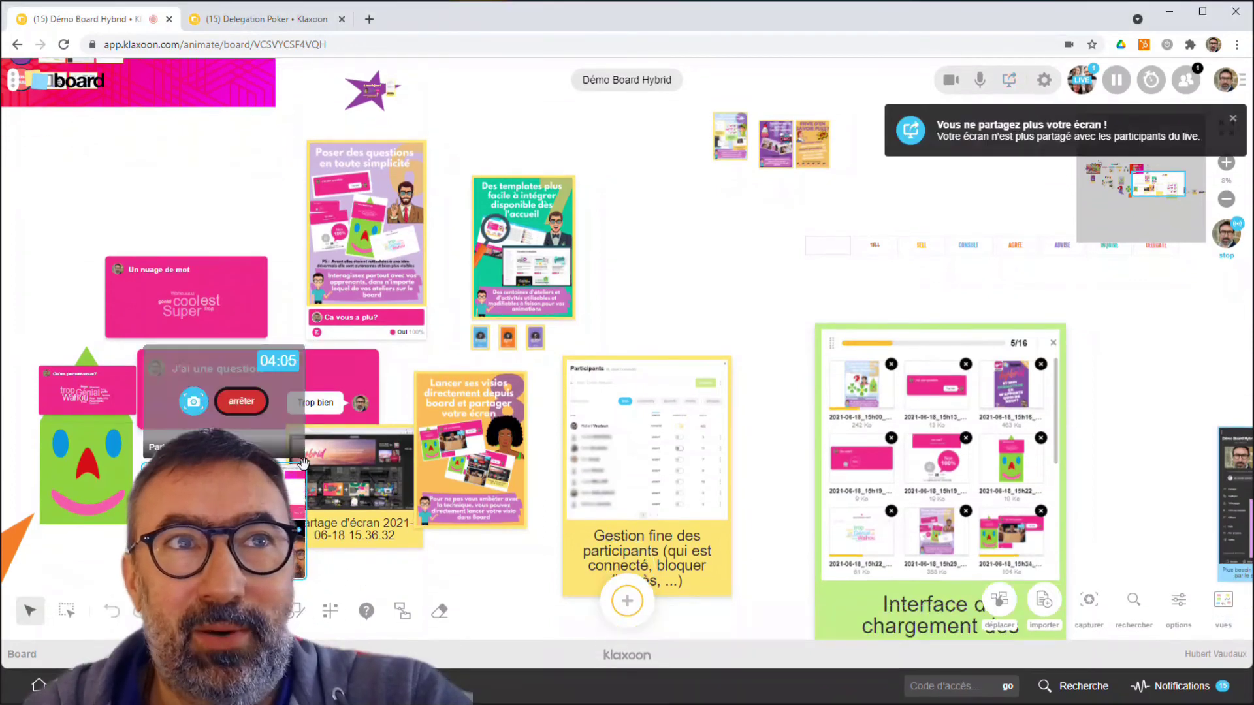
{"action": "left_click_drag", "start_coordinate": [247, 422], "coordinate": [664, 309]}
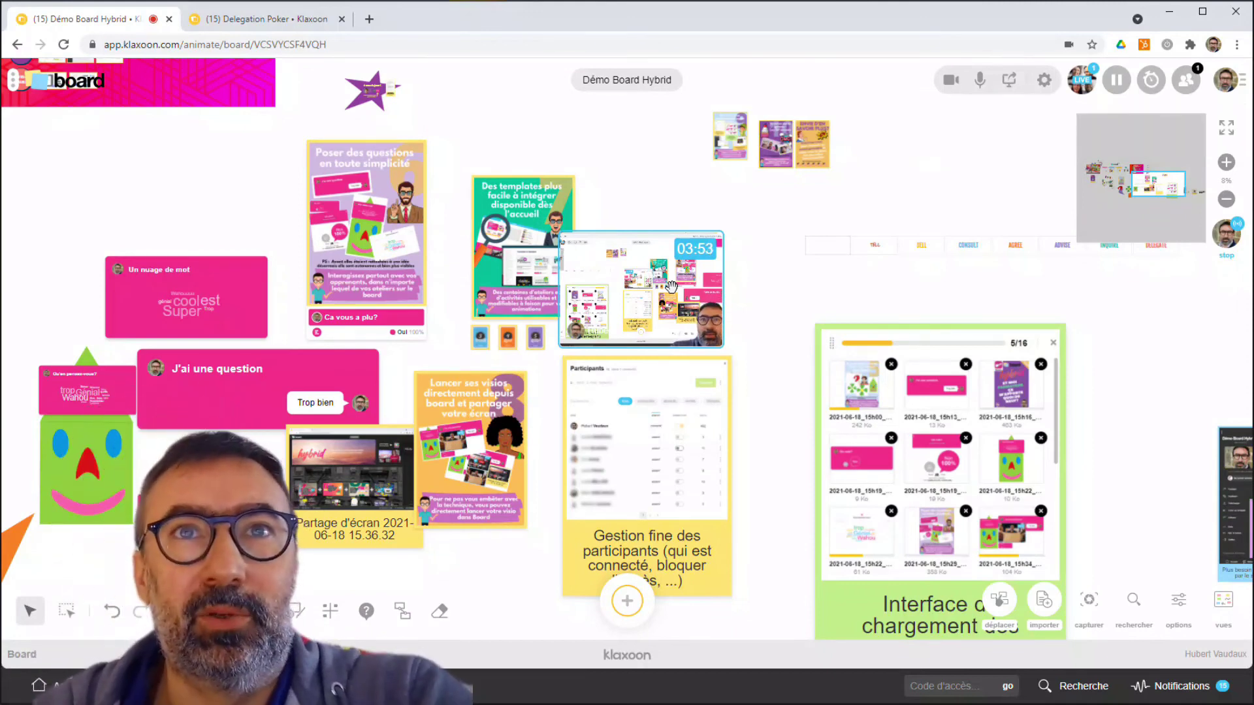
{"action": "left_click_drag", "start_coordinate": [672, 287], "coordinate": [547, 282]}
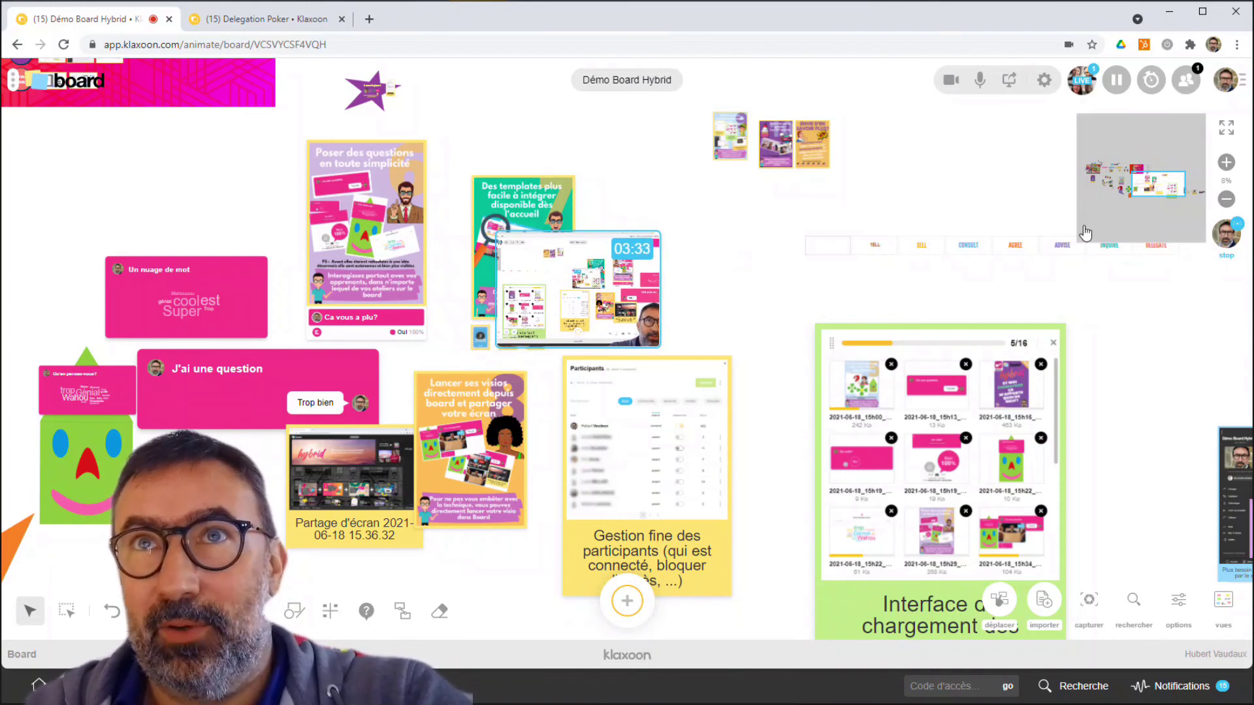
Step: End the live video session on the board
{"action": "left_click", "coordinate": [1087, 91]}
{"action": "left_click", "coordinate": [991, 161]}
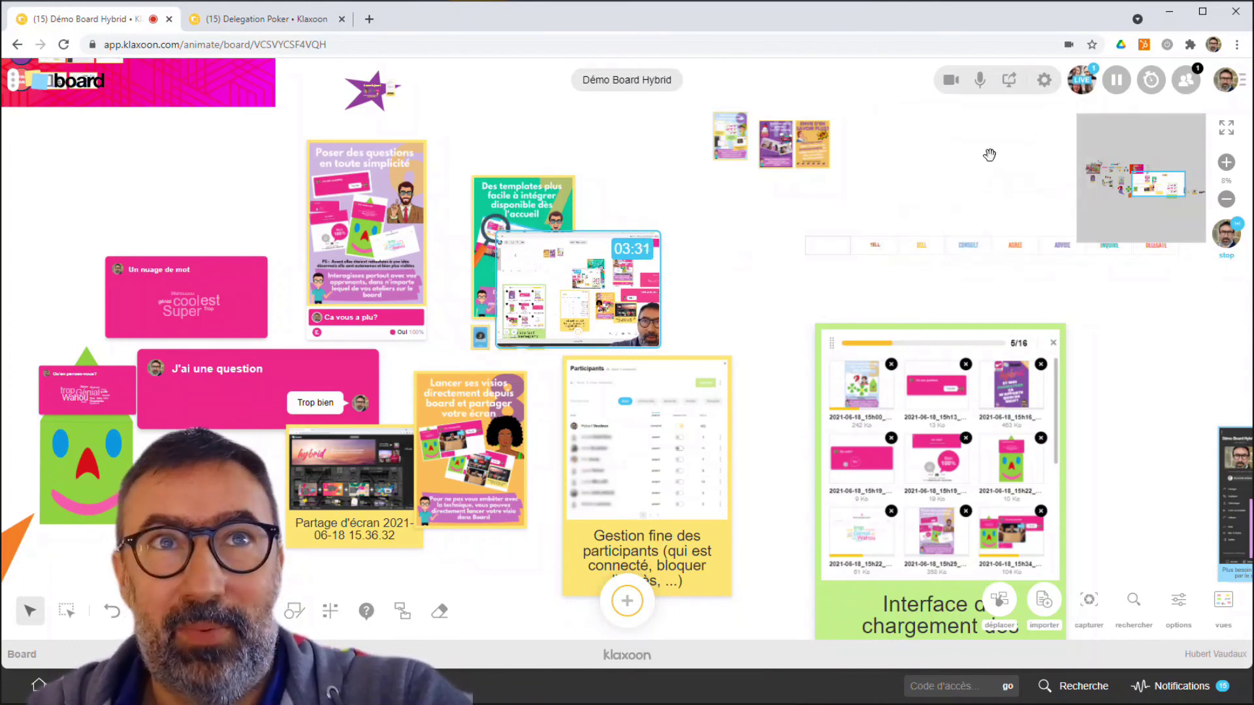
Step: Move the "Plein d'autres améliorations super utiles" poster beside the green templates poster and enlarge it to a readable size
{"action": "scroll", "coordinate": [656, 249], "scroll_direction": "up", "scroll_amount": 2}
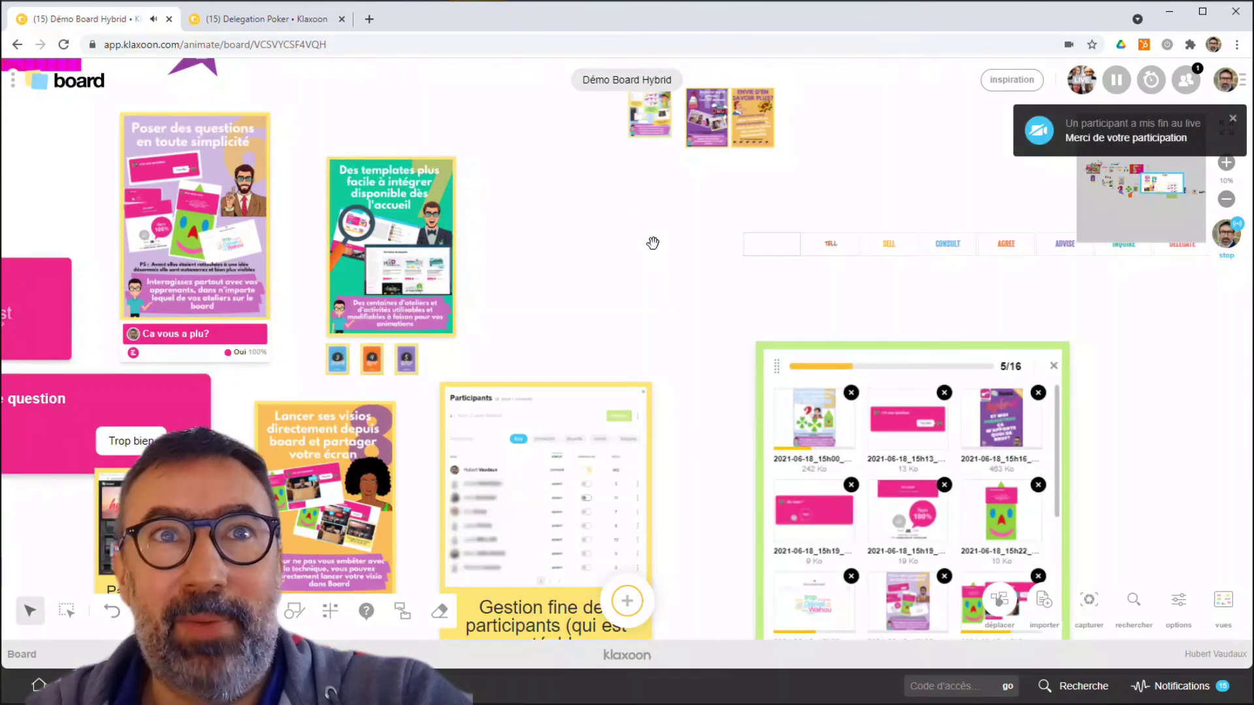
{"action": "left_click_drag", "start_coordinate": [637, 150], "coordinate": [558, 308]}
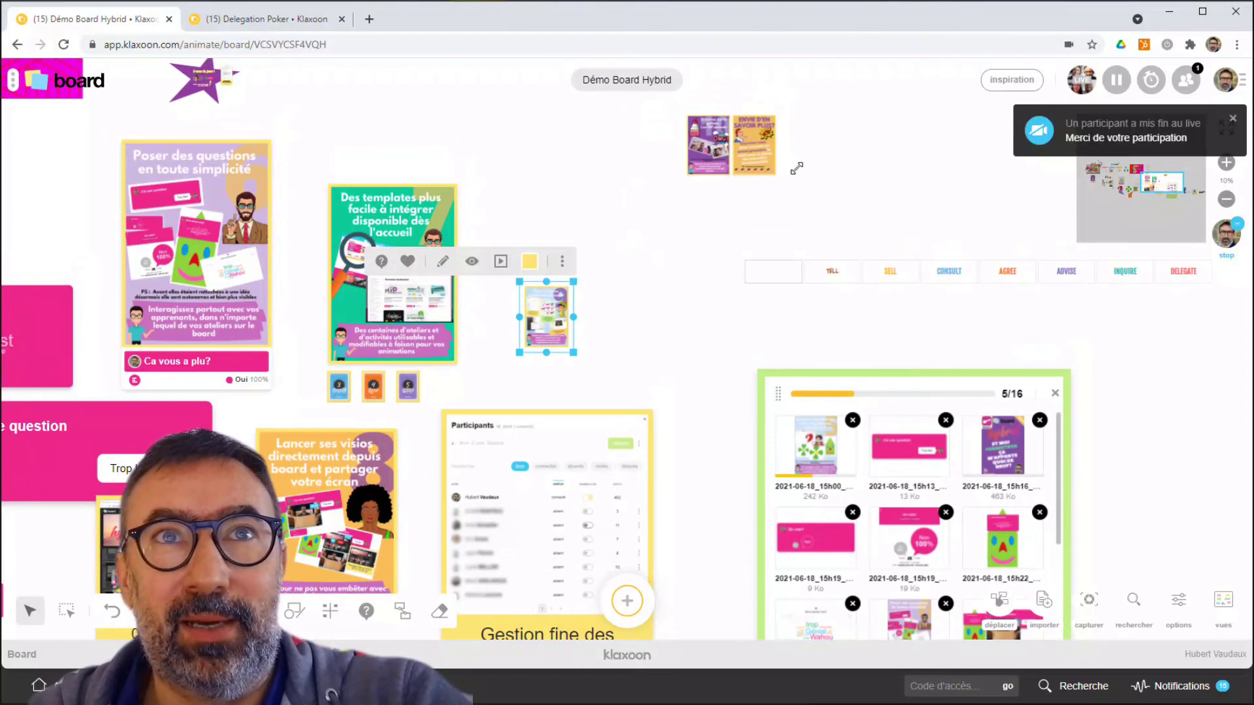
{"action": "left_click_drag", "start_coordinate": [574, 281], "coordinate": [797, 168]}
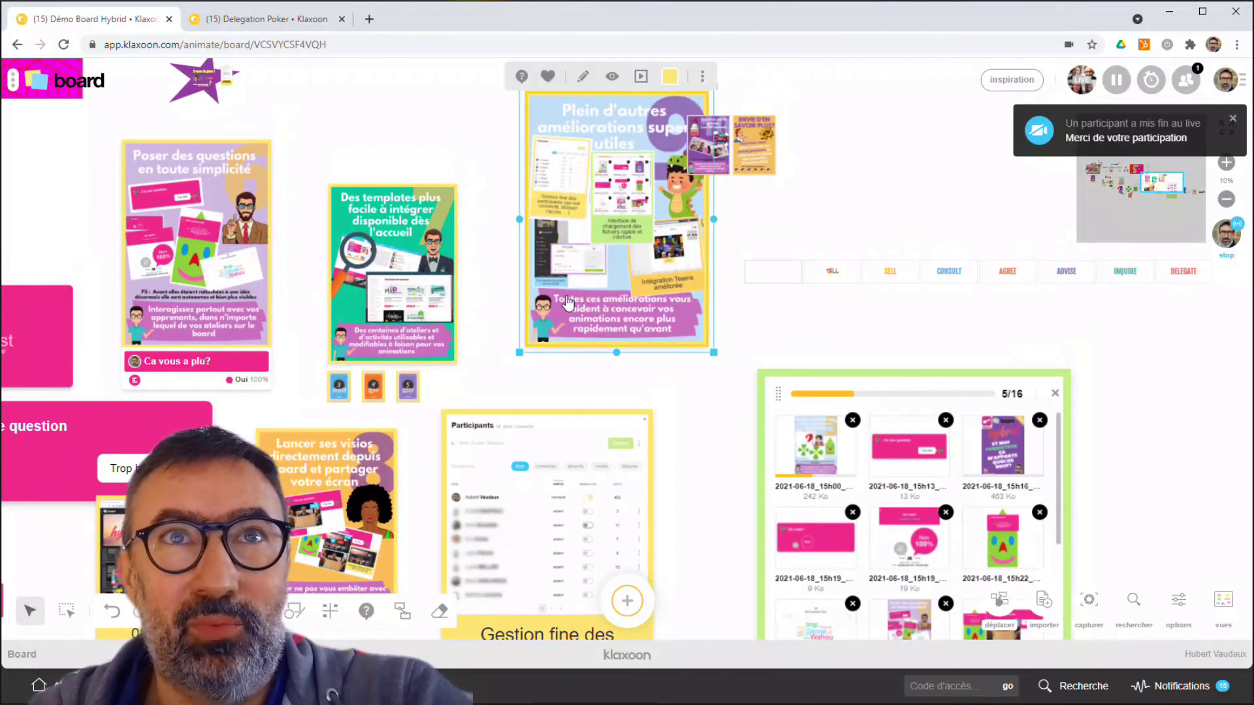
{"action": "left_click_drag", "start_coordinate": [628, 265], "coordinate": [591, 298]}
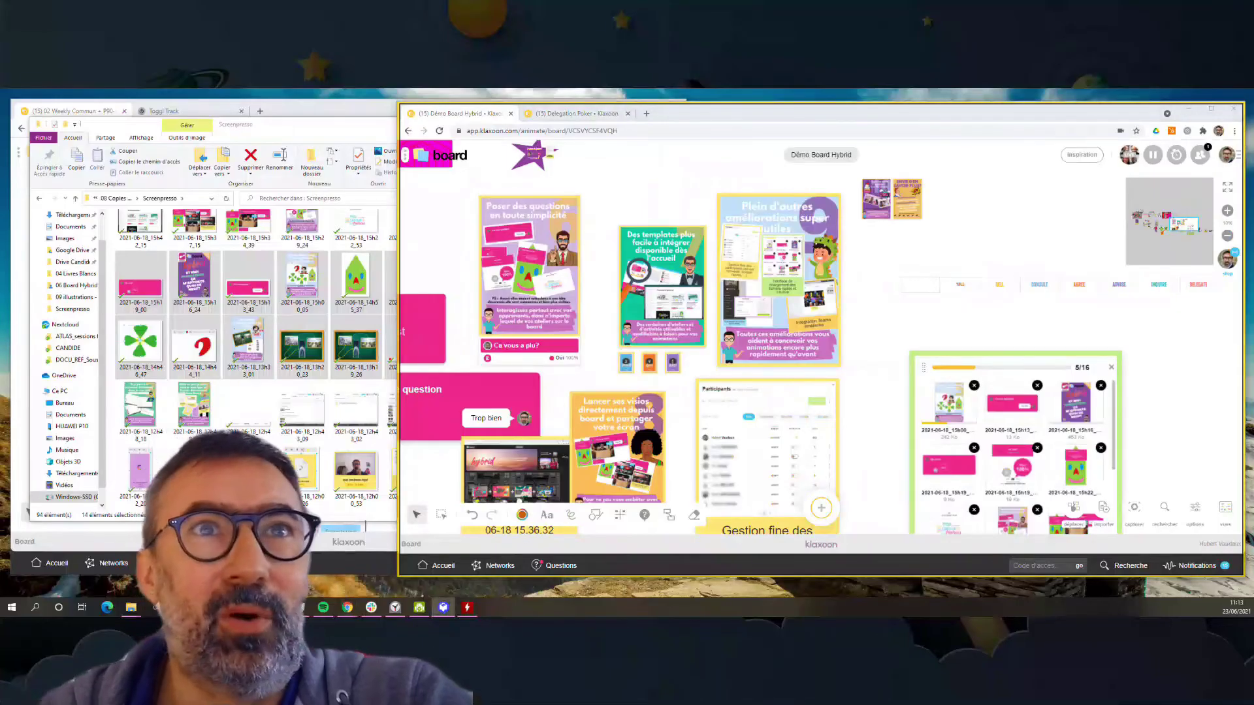
Step: Switch to File Explorer and import the 14 selected images from the Screenpresso folder onto the Démo Board Hybrid board
{"action": "left_click", "coordinate": [246, 127]}
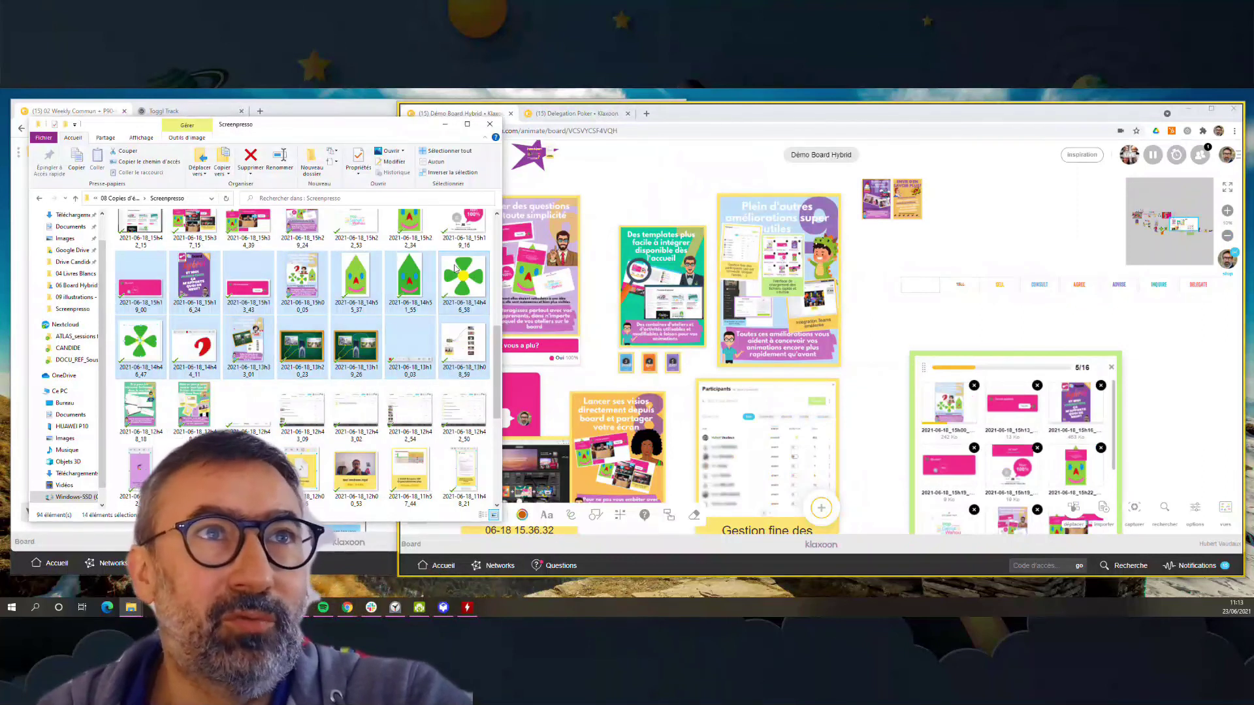
{"action": "left_click_drag", "start_coordinate": [456, 268], "coordinate": [966, 224]}
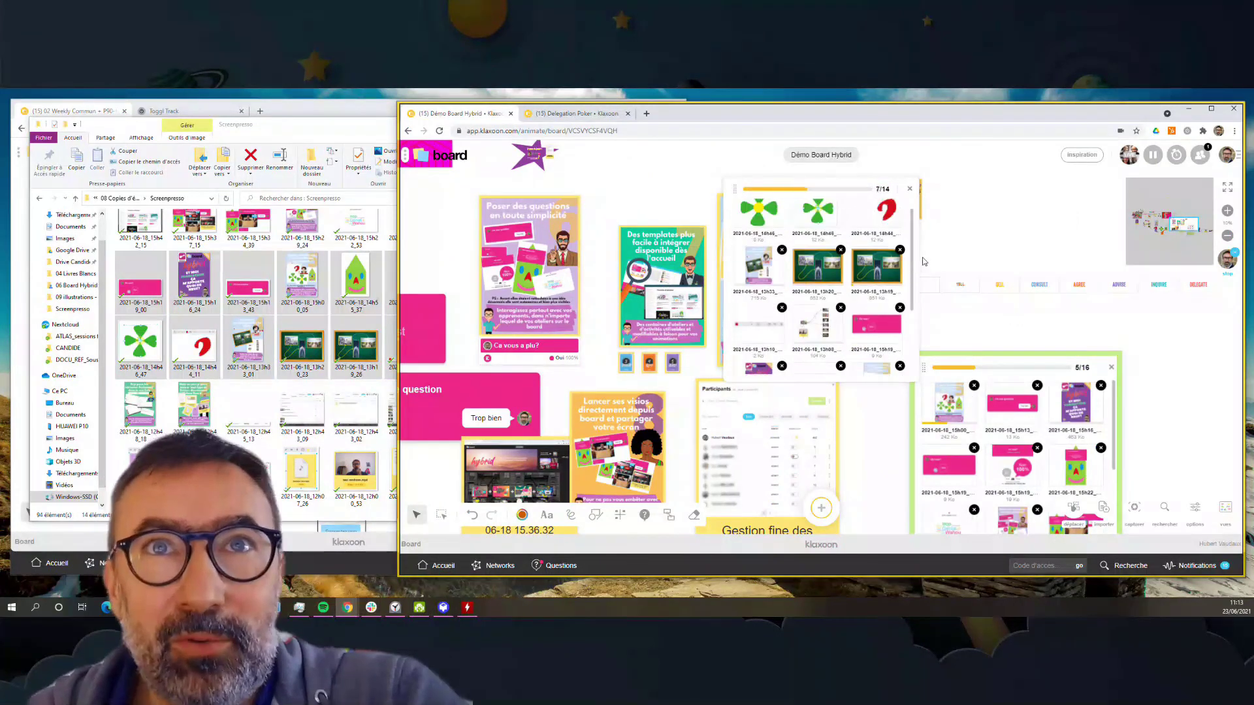
Step: Remove one chalkboard road image and the last green house image from the pending import, and add the remaining images to the board
{"action": "left_click", "coordinate": [900, 252]}
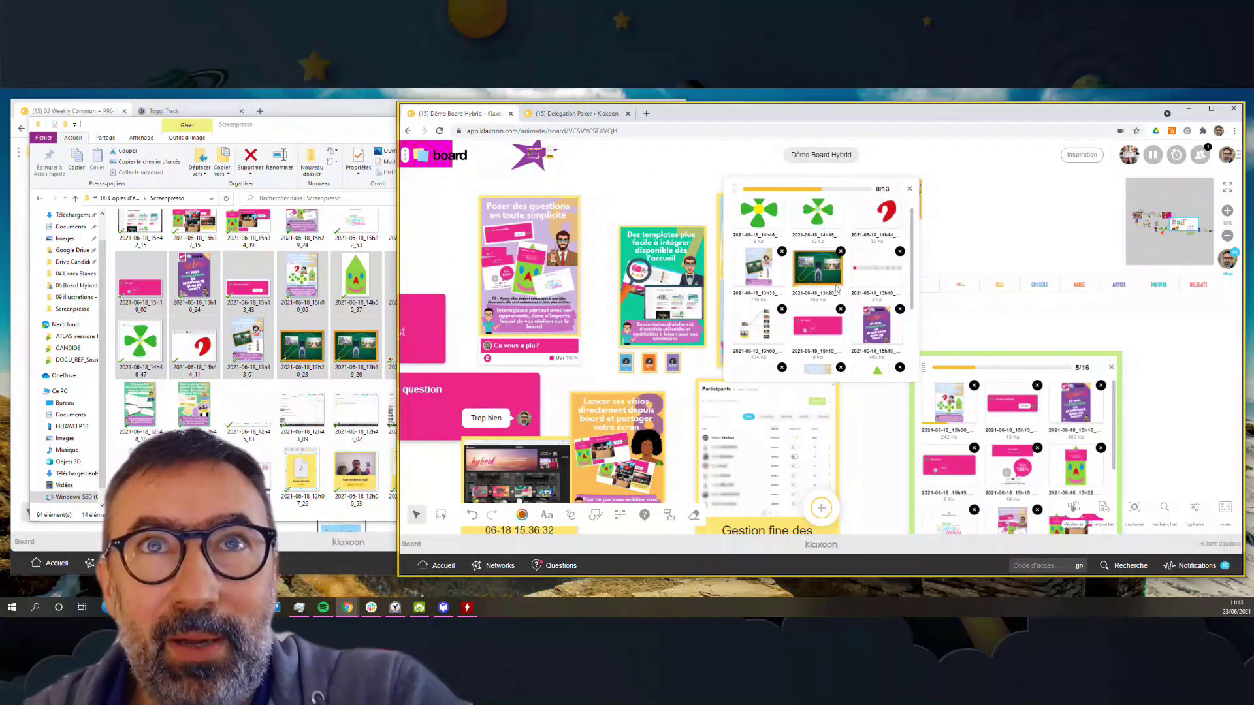
{"action": "left_click_drag", "start_coordinate": [914, 280], "coordinate": [915, 321]}
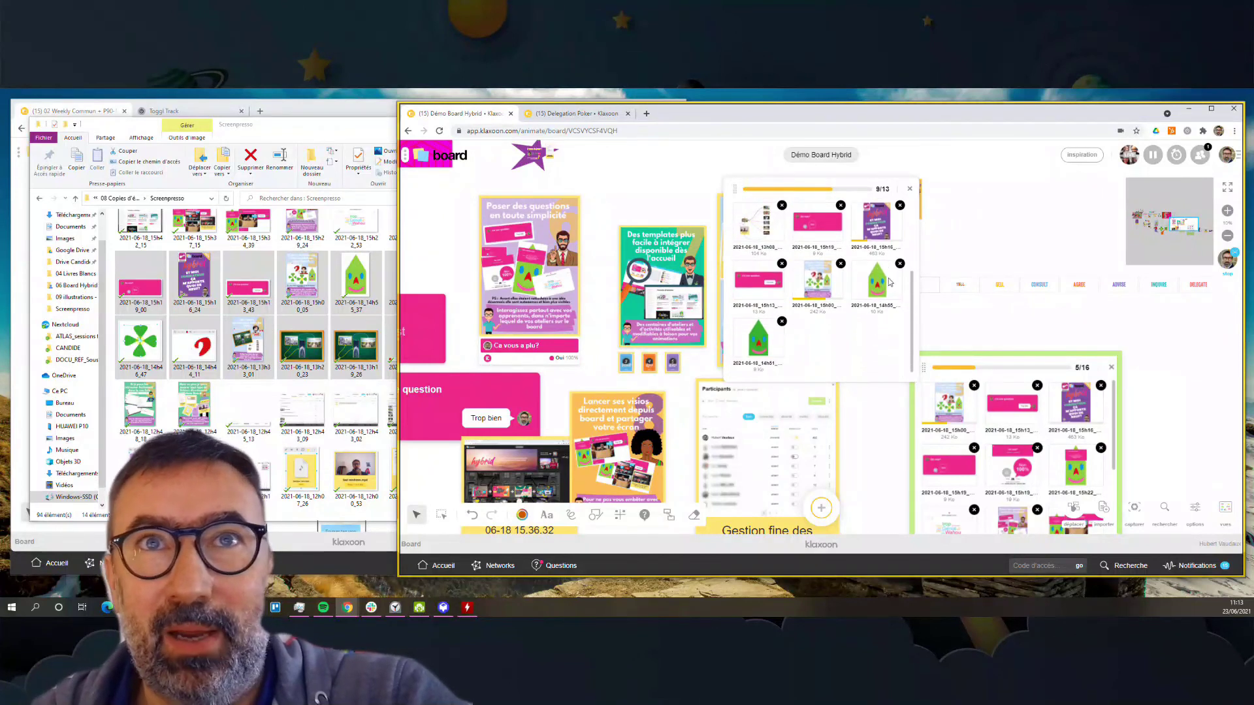
{"action": "left_click", "coordinate": [782, 322]}
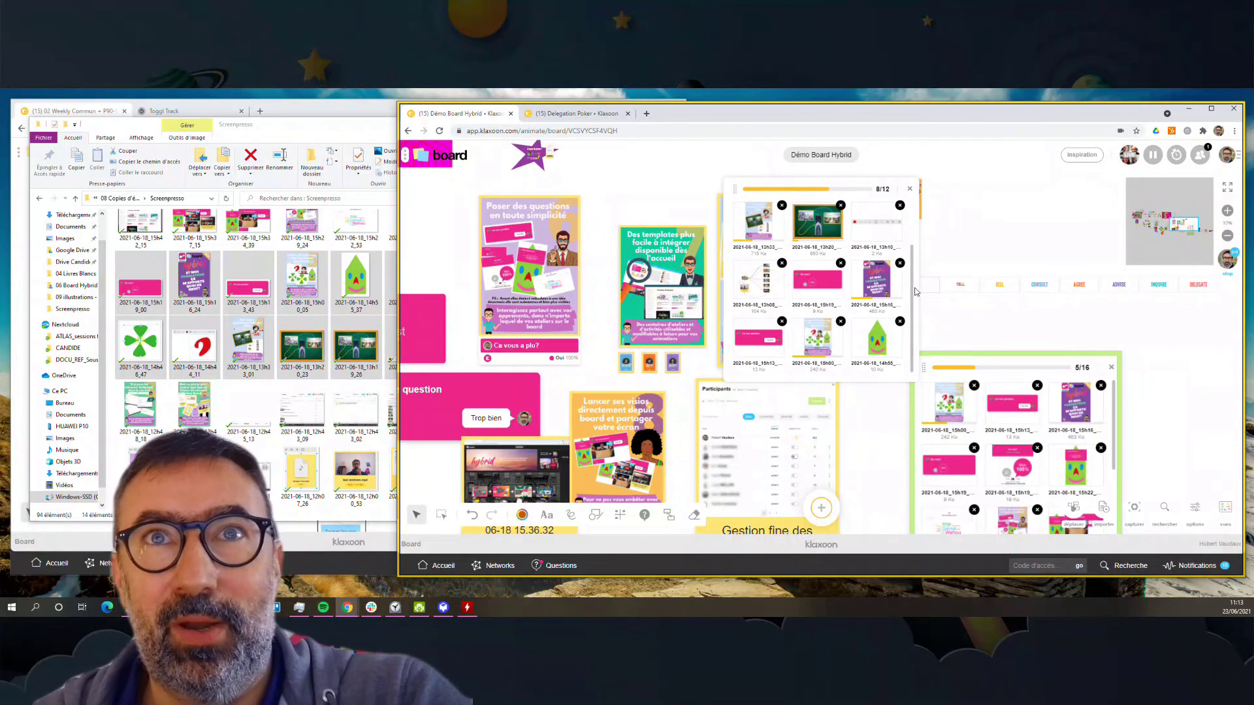
{"action": "left_click_drag", "start_coordinate": [913, 294], "coordinate": [916, 229]}
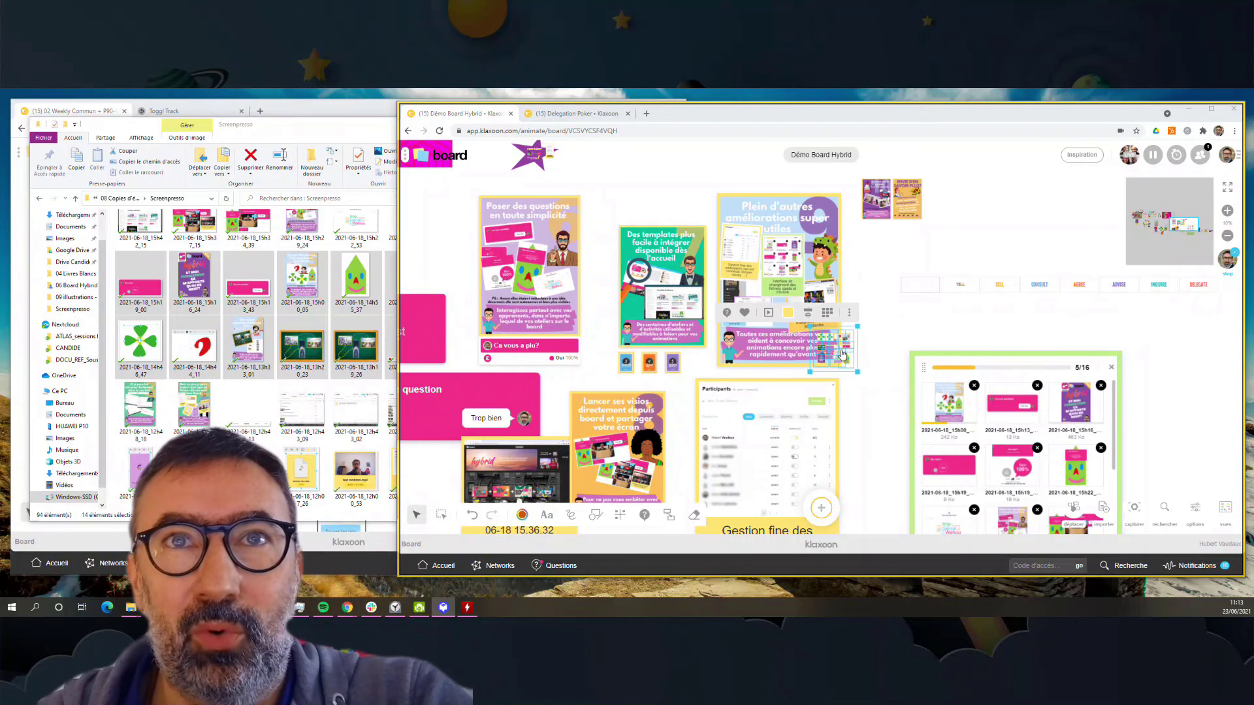
Step: Move the group of imported images off the "Plein d'autres améliorations" poster to the empty area above the TELL to DELEGATE row
{"action": "left_click_drag", "start_coordinate": [846, 355], "coordinate": [1165, 332]}
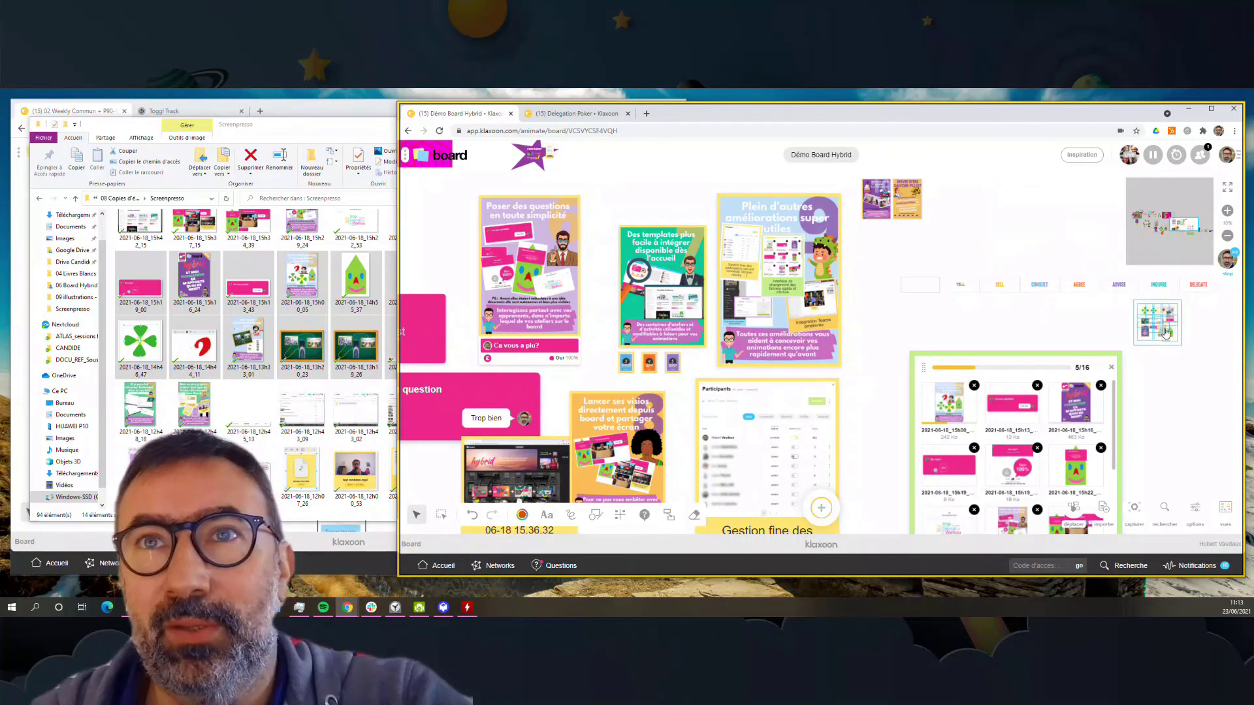
{"action": "left_click_drag", "start_coordinate": [1181, 375], "coordinate": [837, 388]}
{"action": "left_click", "coordinate": [441, 514]}
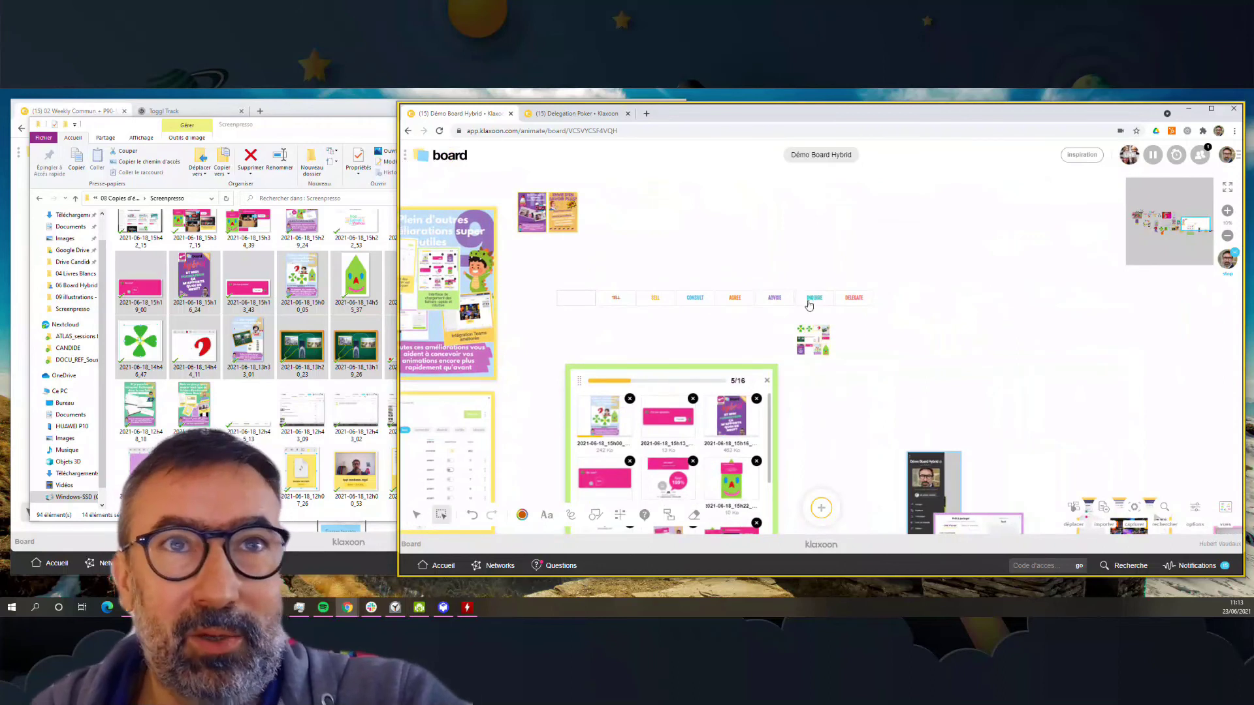
{"action": "left_click_drag", "start_coordinate": [787, 319], "coordinate": [876, 384]}
{"action": "left_click_drag", "start_coordinate": [817, 352], "coordinate": [988, 214]}
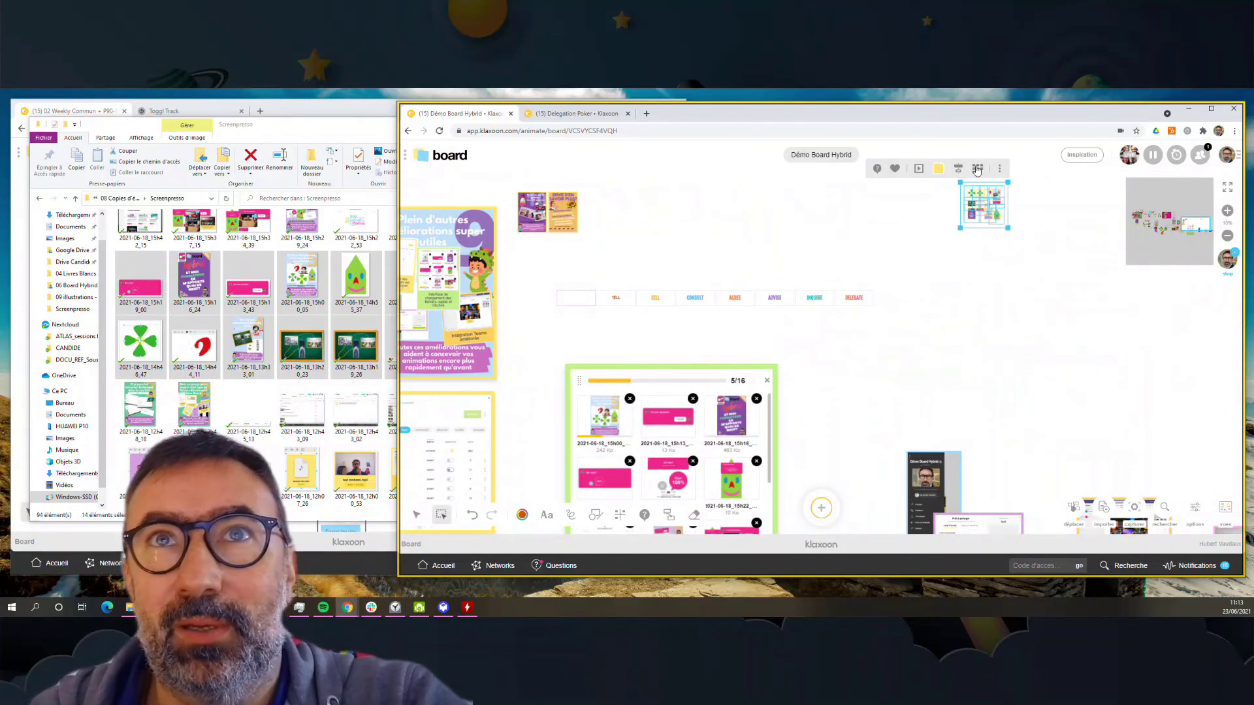
Step: Arrange the selected imported images in a grid, switch them to a horizontal arrangement, and finally arrange them vertically
{"action": "left_click", "coordinate": [978, 170]}
{"action": "left_click", "coordinate": [1006, 190]}
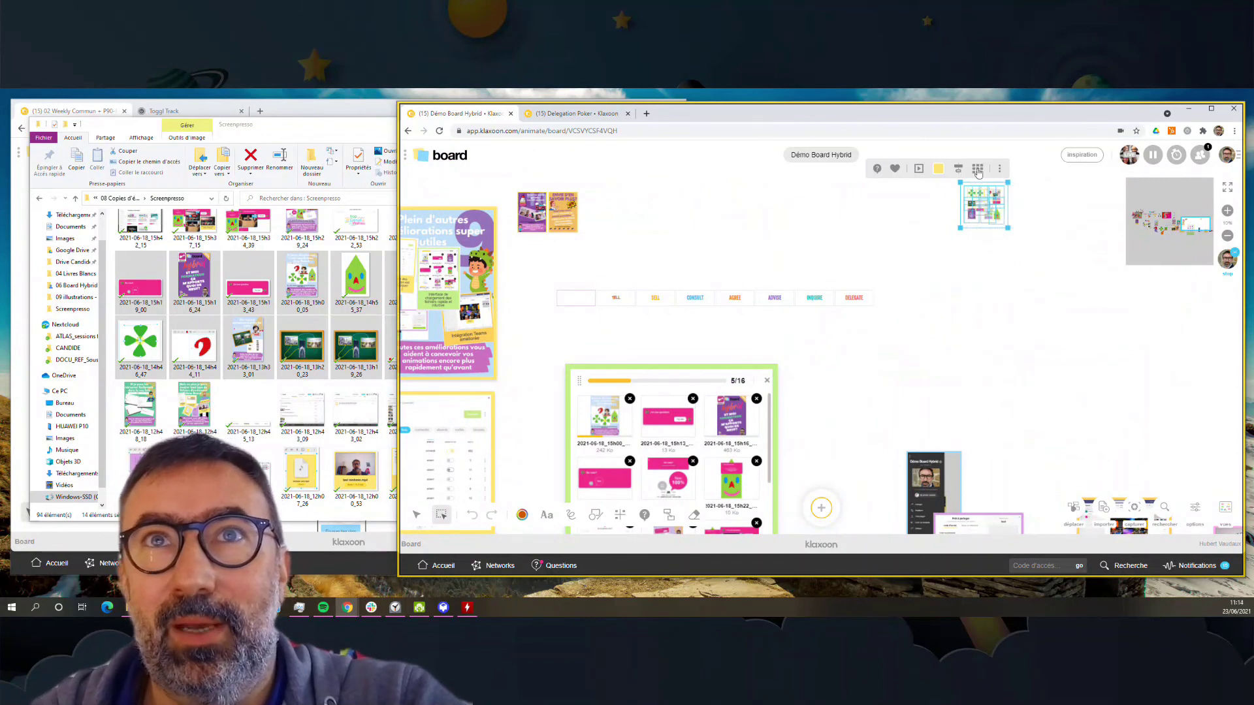
{"action": "left_click", "coordinate": [977, 169]}
{"action": "left_click", "coordinate": [993, 201]}
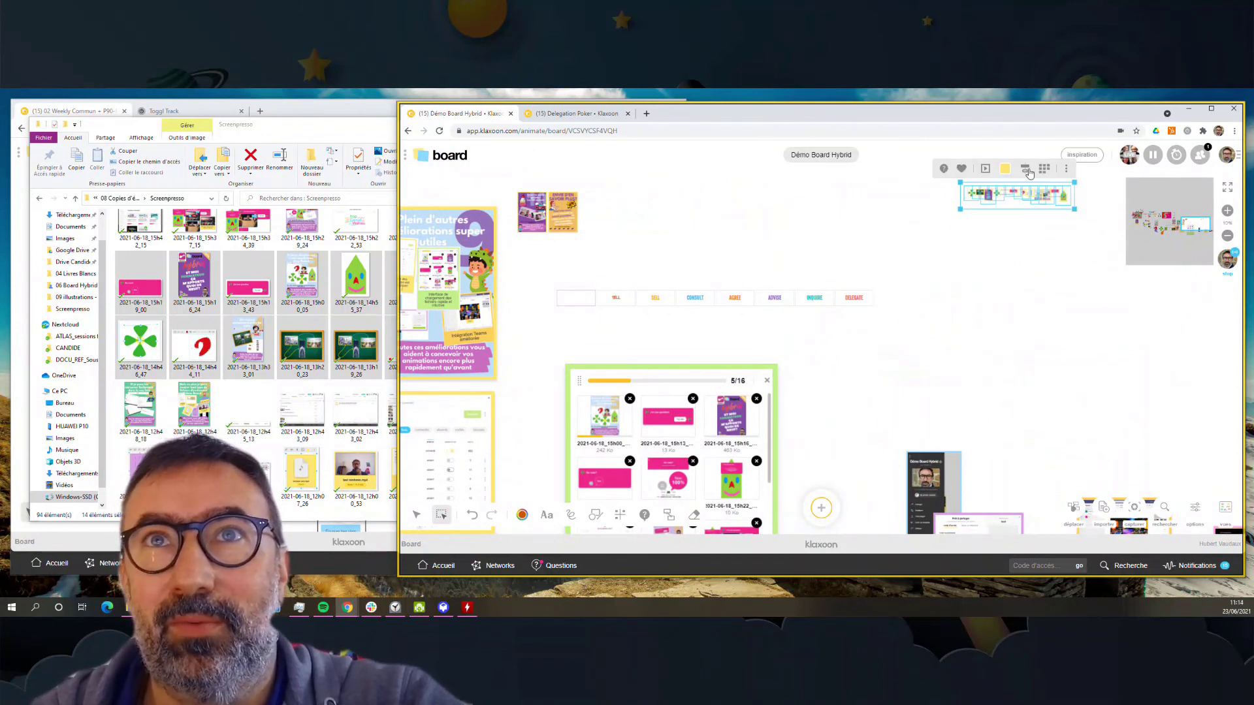
{"action": "left_click", "coordinate": [1026, 170]}
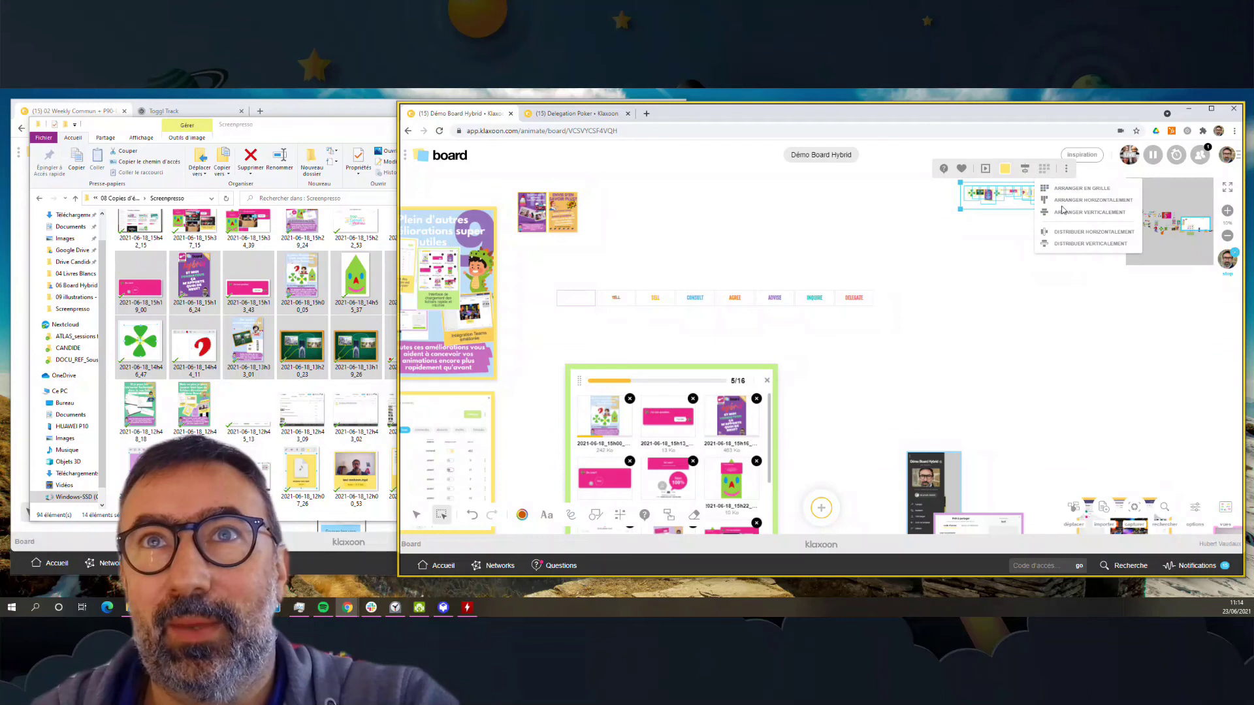
{"action": "left_click", "coordinate": [1063, 210]}
Step: Review the board's own options, such as sharing, duplicating, downloading, creating a template and closing the board
{"action": "scroll", "coordinate": [404, 160], "scroll_direction": "up", "scroll_amount": 2}
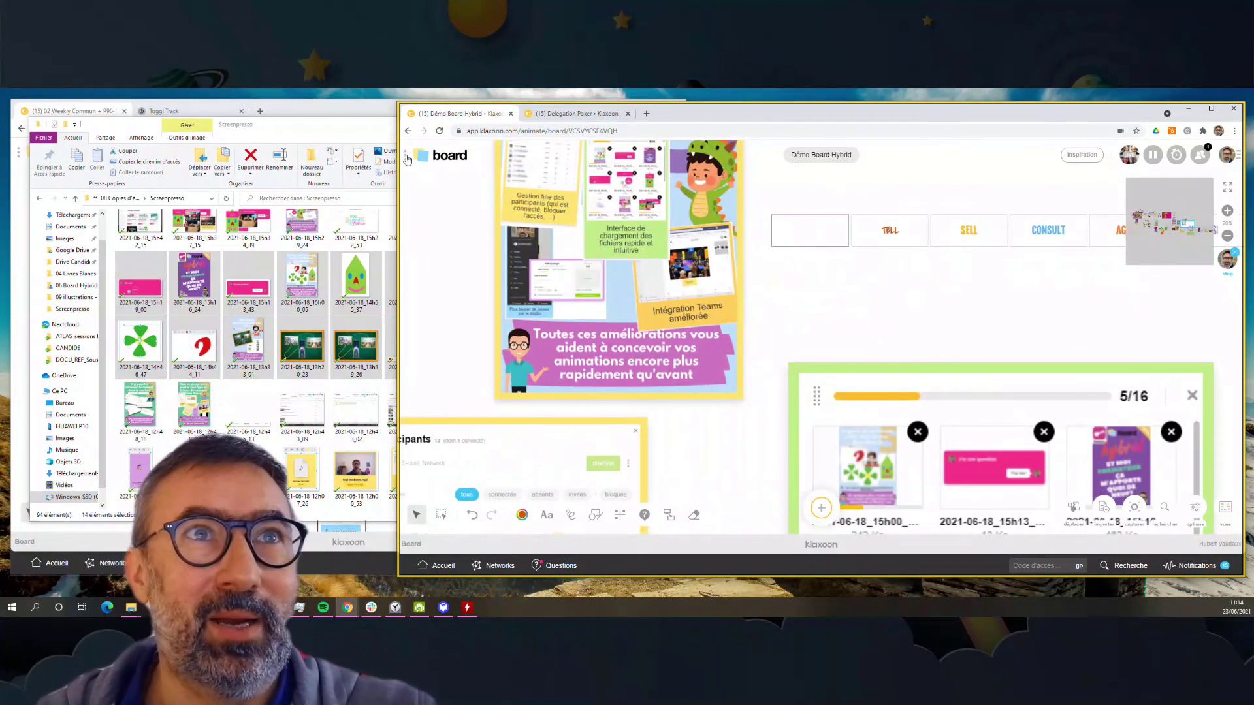
{"action": "left_click", "coordinate": [406, 157]}
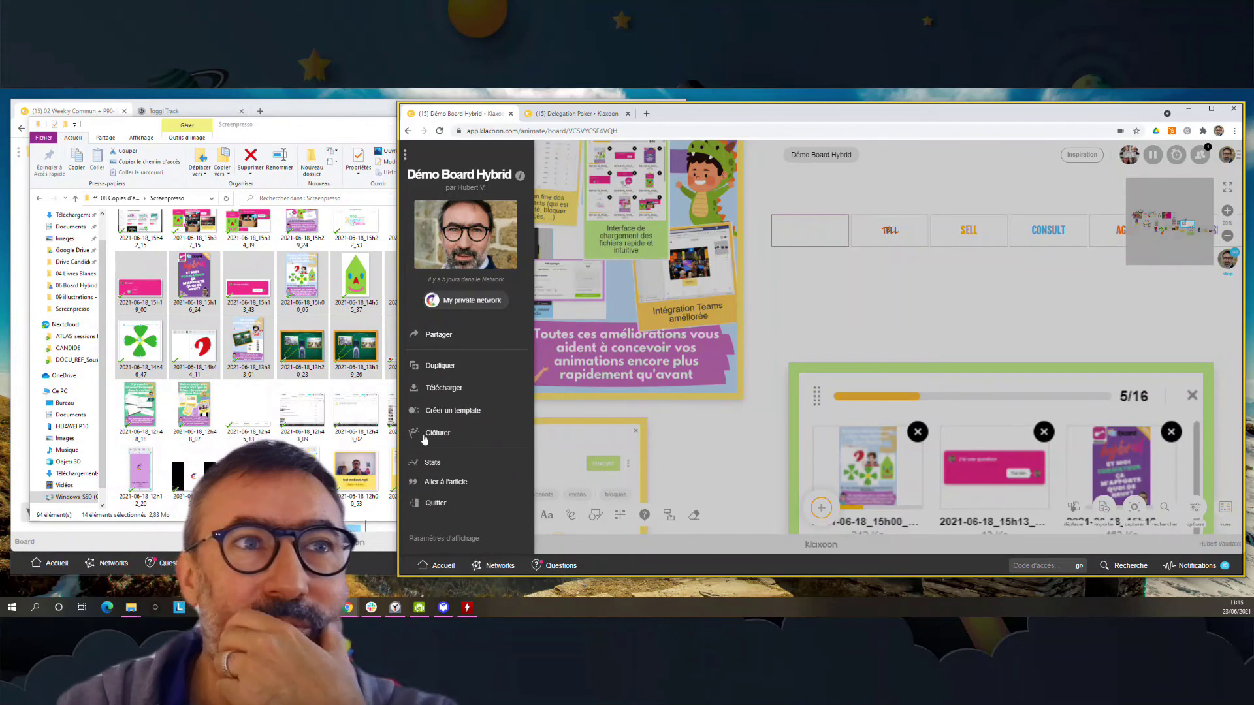
{"action": "left_click", "coordinate": [801, 320]}
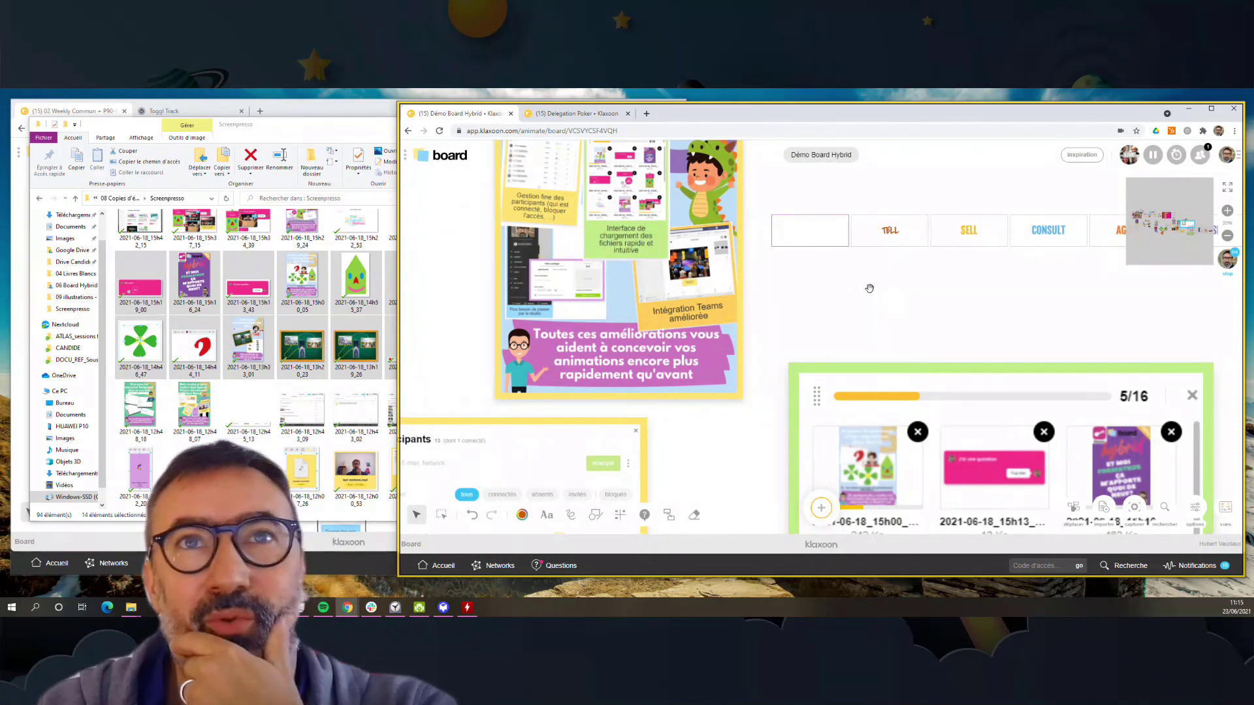
Step: Enlarge the "Et cerise sur le gateau : Les Gif animés" poster, place it beside the two animated photos and view those photos up close
{"action": "left_click_drag", "start_coordinate": [869, 288], "coordinate": [687, 274]}
{"action": "scroll", "coordinate": [846, 289], "scroll_direction": "down", "scroll_amount": 5}
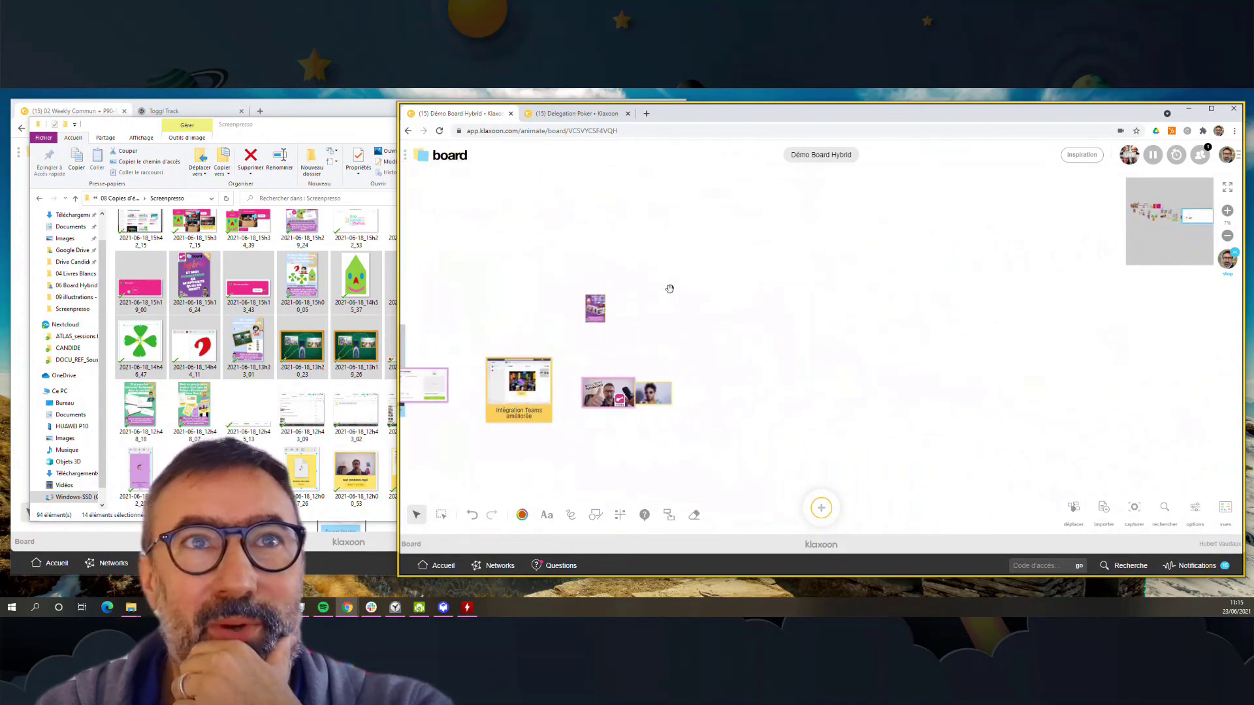
{"action": "left_click_drag", "start_coordinate": [578, 302], "coordinate": [602, 319]}
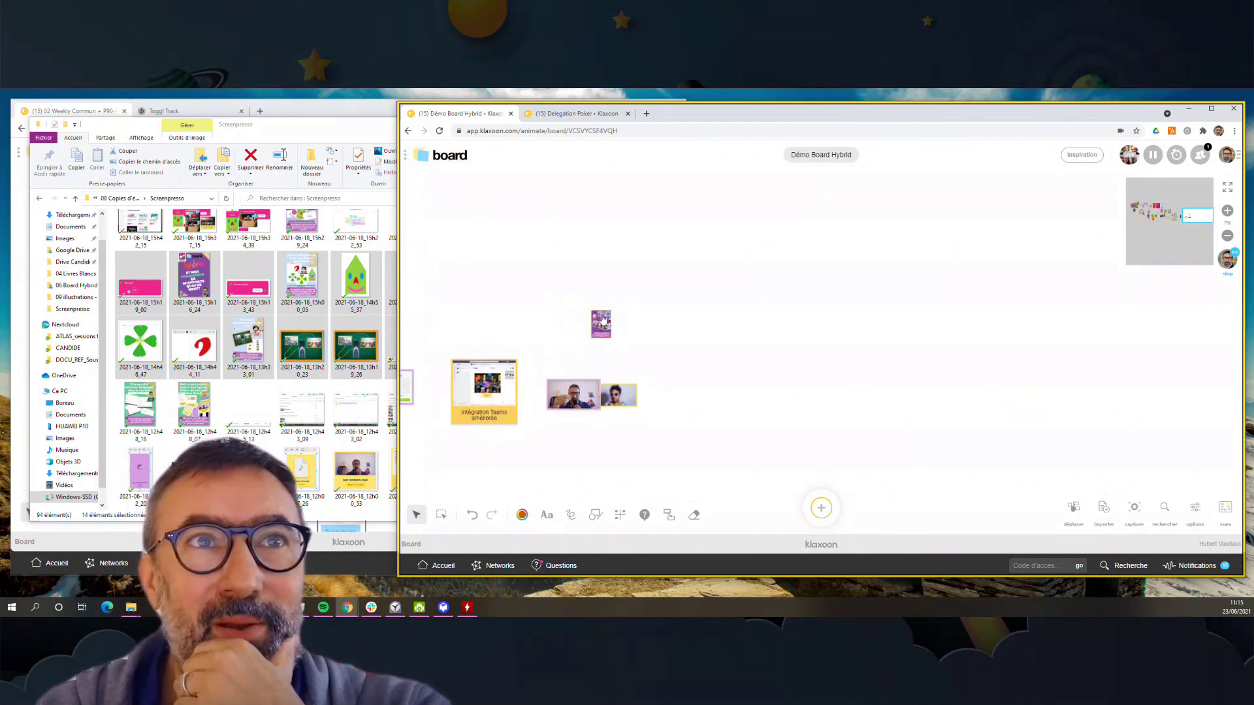
{"action": "left_click", "coordinate": [614, 311]}
{"action": "left_click_drag", "start_coordinate": [738, 248], "coordinate": [737, 247]}
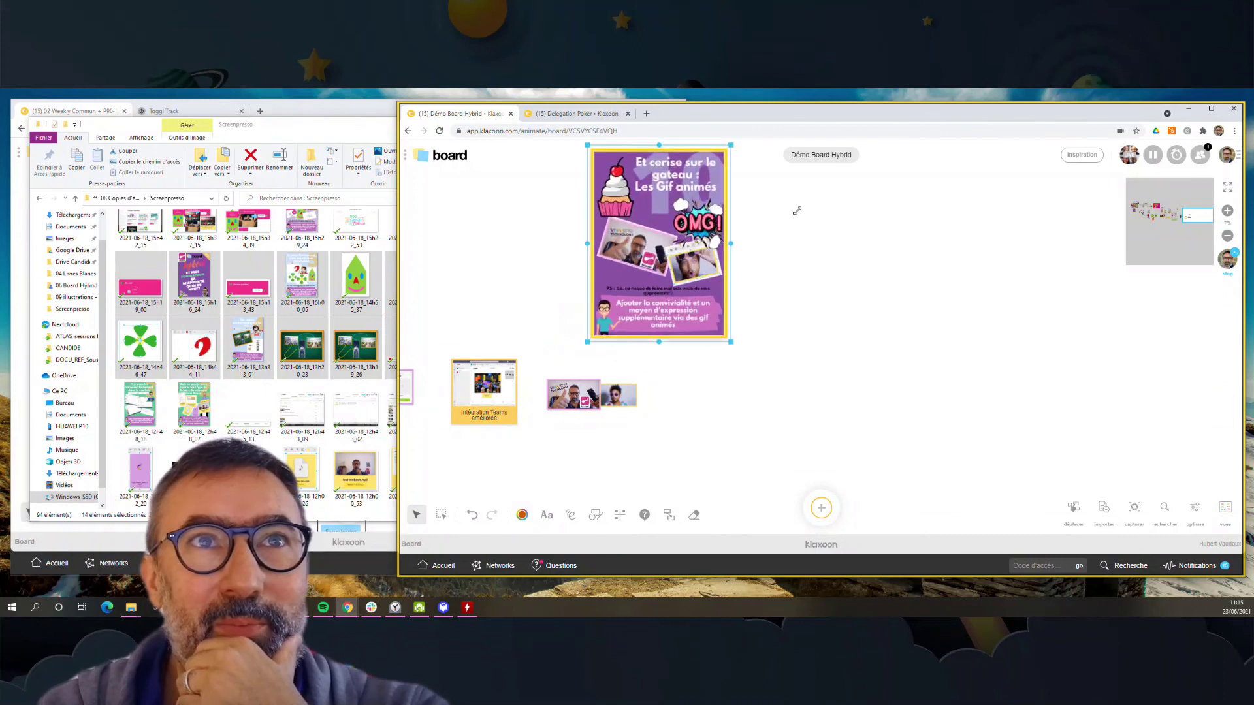
{"action": "left_click", "coordinate": [595, 361]}
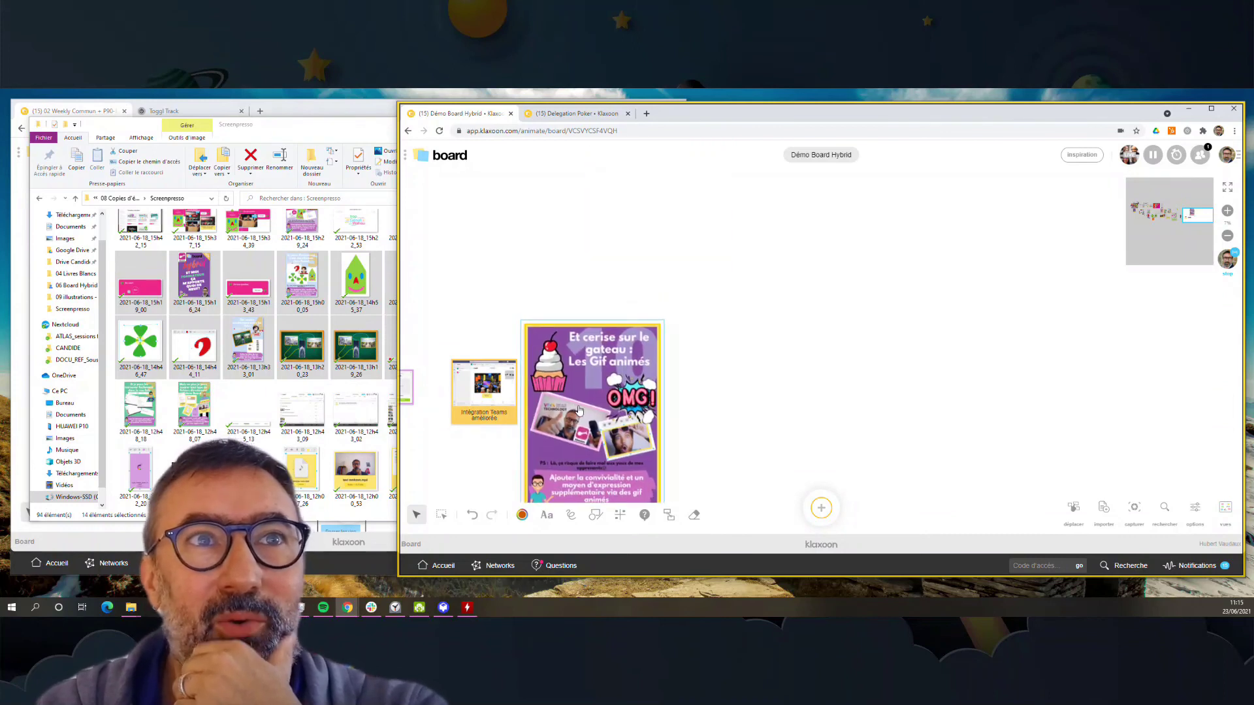
{"action": "left_click_drag", "start_coordinate": [764, 332], "coordinate": [833, 234]}
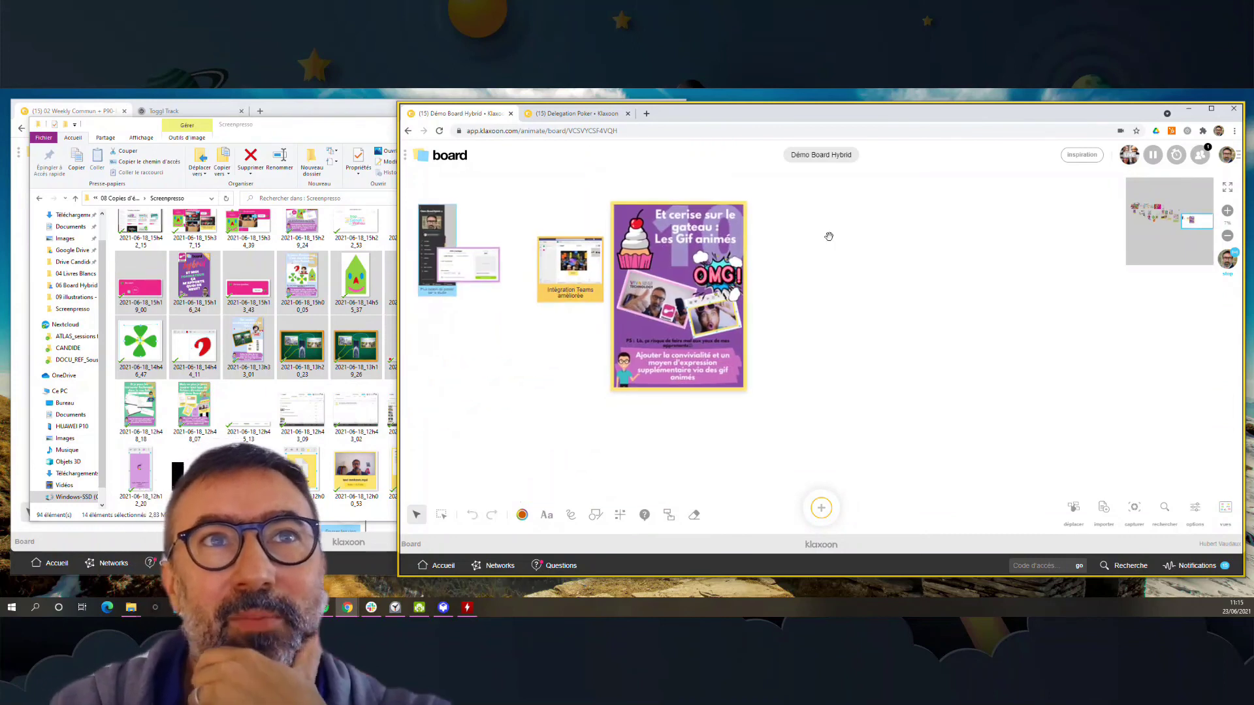
{"action": "left_click_drag", "start_coordinate": [662, 309], "coordinate": [849, 314]}
{"action": "scroll", "coordinate": [810, 442], "scroll_direction": "up", "scroll_amount": 5}
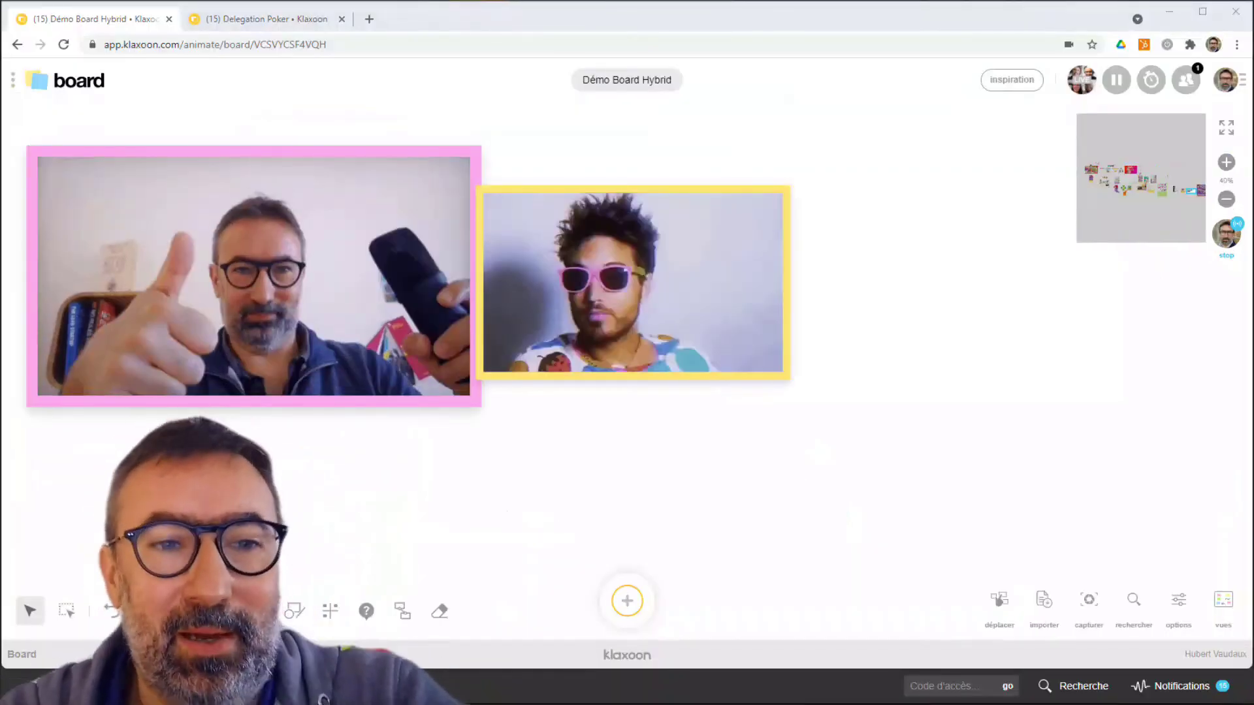
Step: Slide the blue square in the mural's "Et vous ?" bubble aside to uncover the image, put it back, and nudge the blue splash
{"action": "scroll", "coordinate": [637, 474], "scroll_direction": "down", "scroll_amount": 5}
{"action": "scroll", "coordinate": [637, 474], "scroll_direction": "down", "scroll_amount": 2}
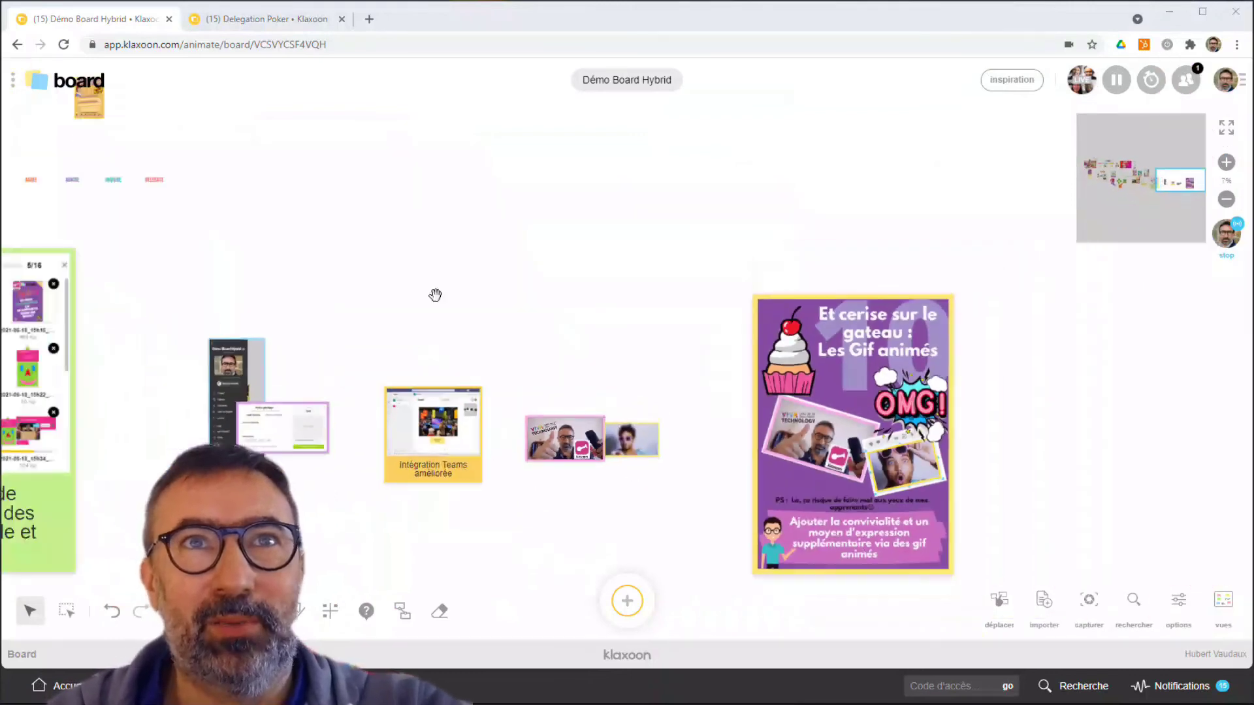
{"action": "left_click_drag", "start_coordinate": [433, 294], "coordinate": [999, 308]}
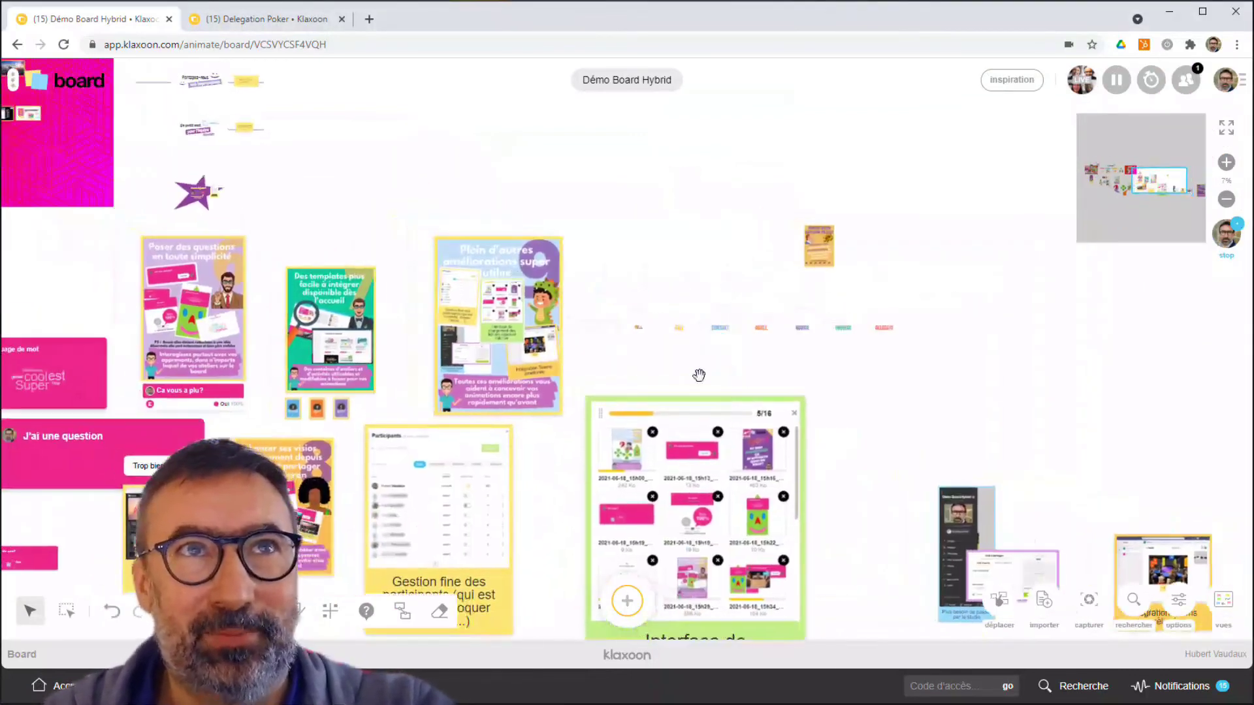
{"action": "left_click_drag", "start_coordinate": [365, 185], "coordinate": [755, 112]}
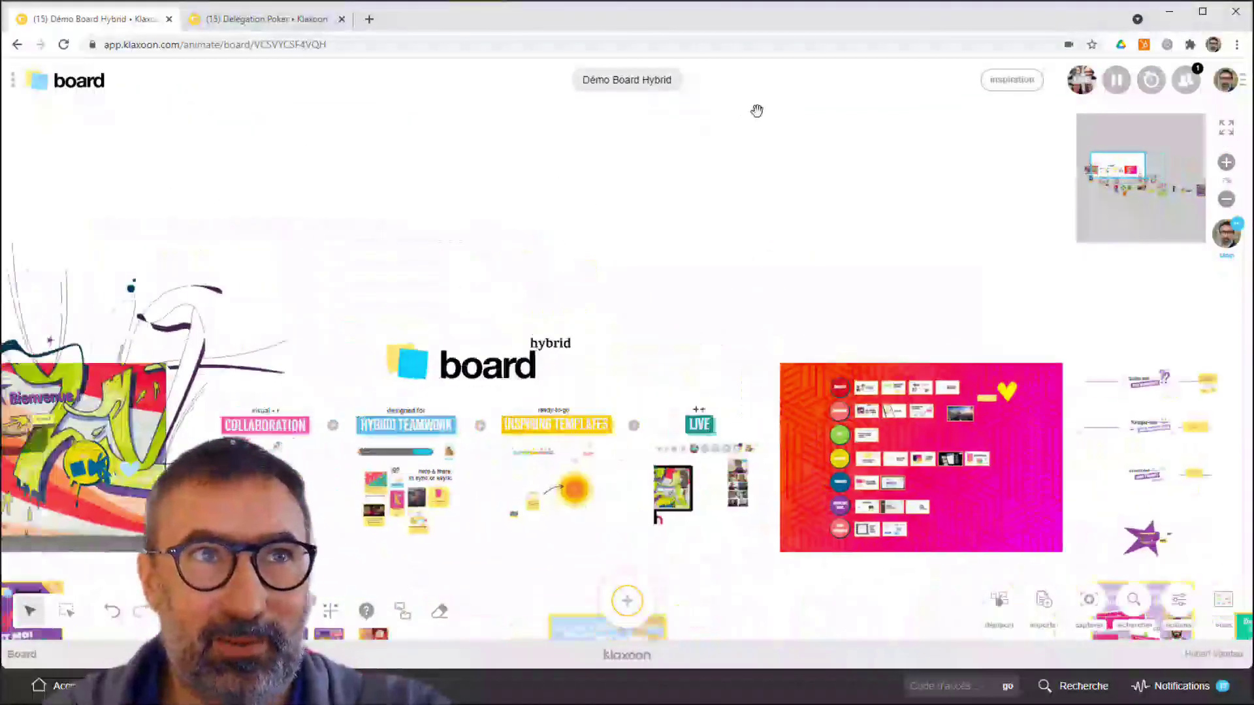
{"action": "scroll", "coordinate": [430, 392], "scroll_direction": "up", "scroll_amount": 10}
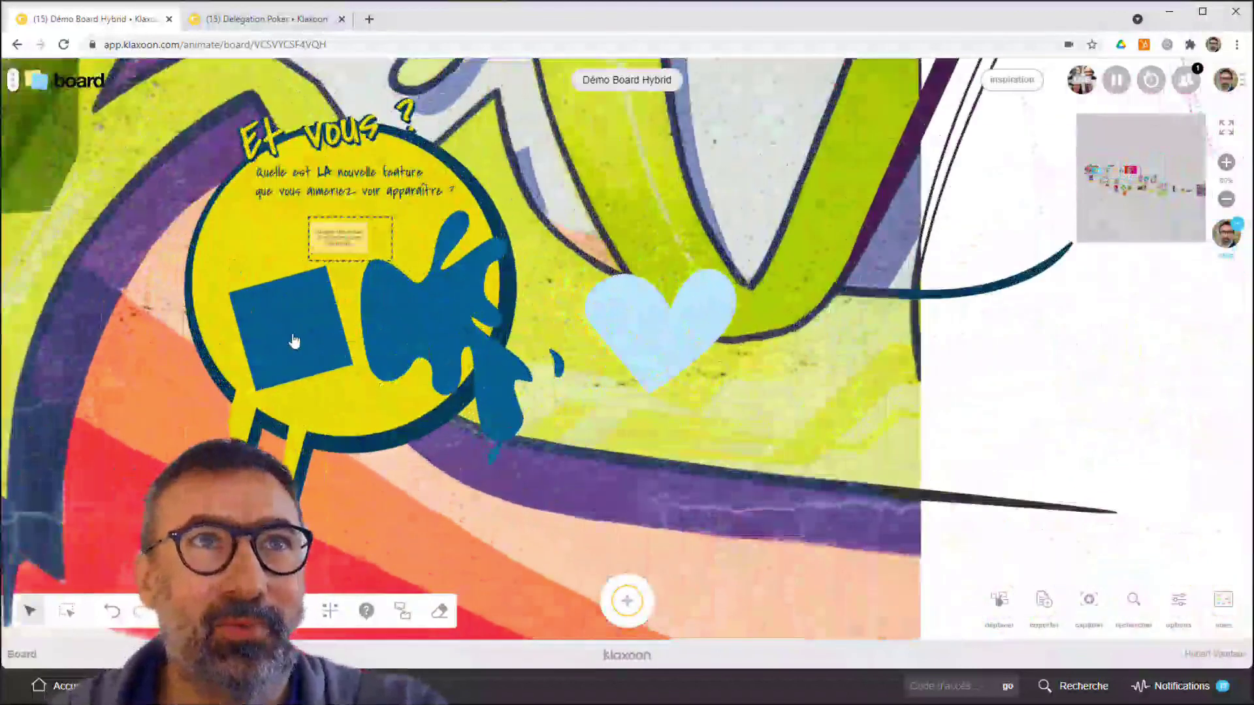
{"action": "left_click_drag", "start_coordinate": [280, 339], "coordinate": [104, 395]}
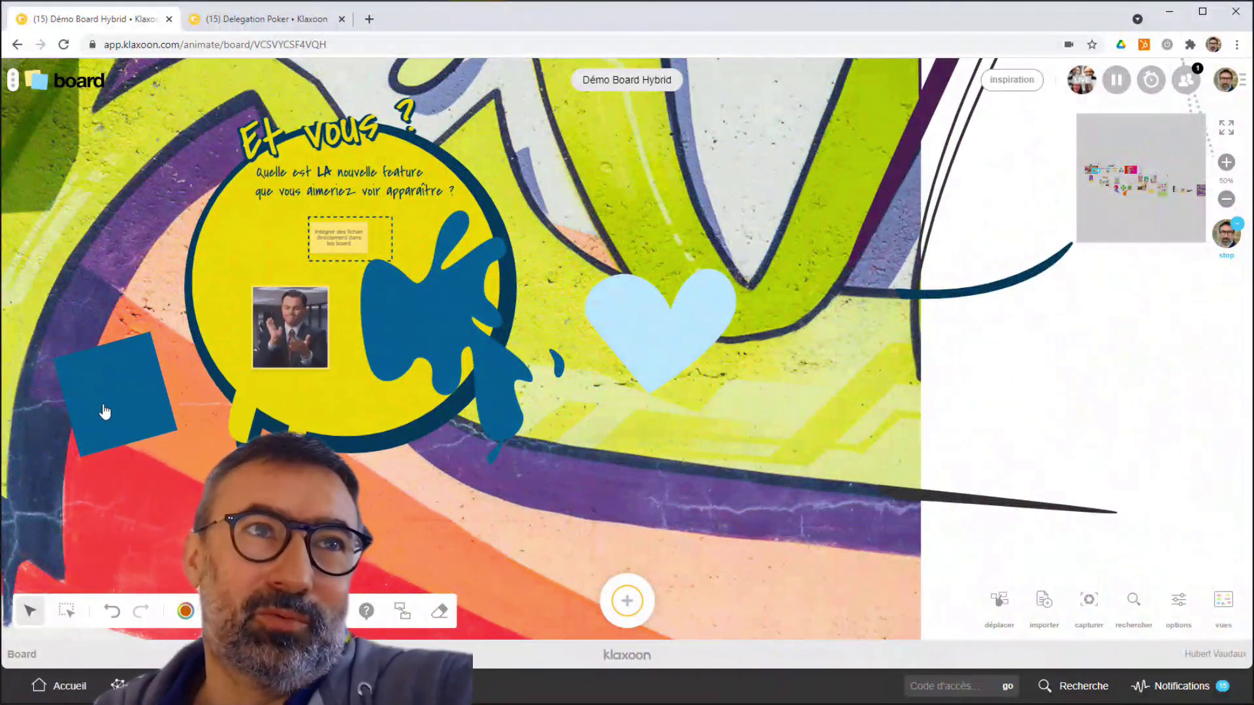
{"action": "left_click_drag", "start_coordinate": [101, 414], "coordinate": [278, 348]}
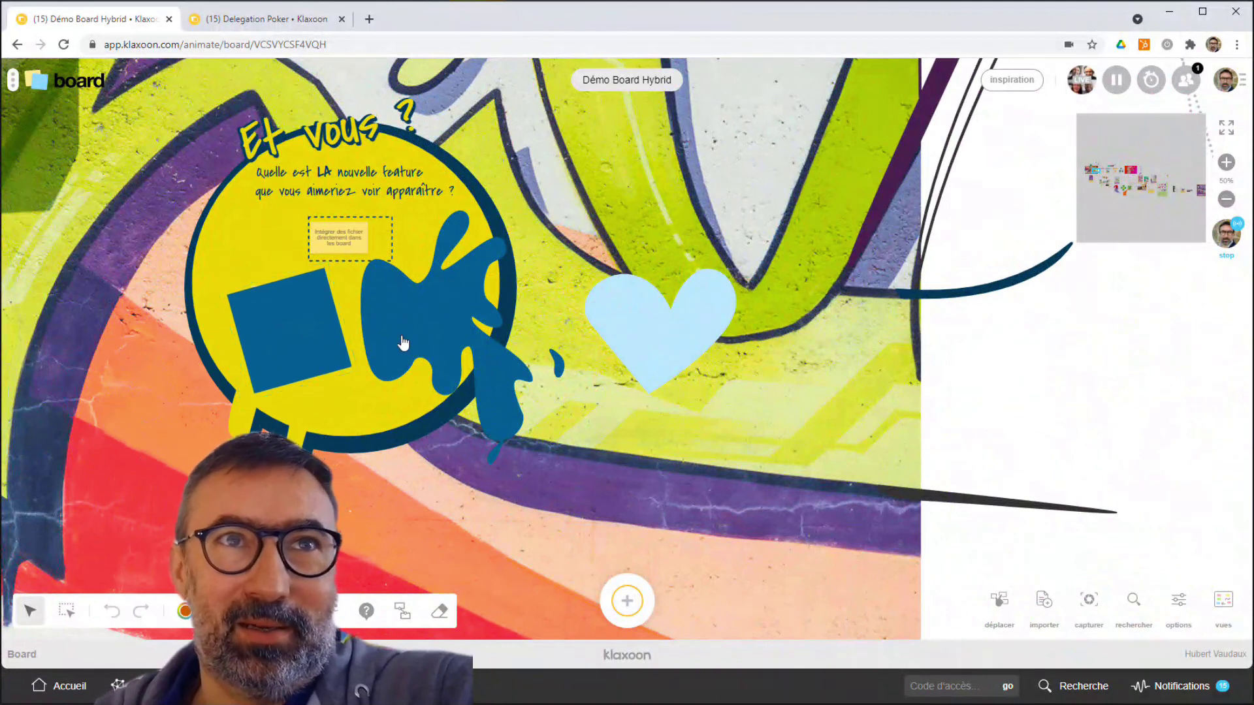
{"action": "mouse_move", "coordinate": [403, 343]}
{"action": "left_mouse_down"}
{"action": "mouse_move", "coordinate": [607, 344]}
{"action": "mouse_move", "coordinate": [385, 336]}
{"action": "left_mouse_up"}
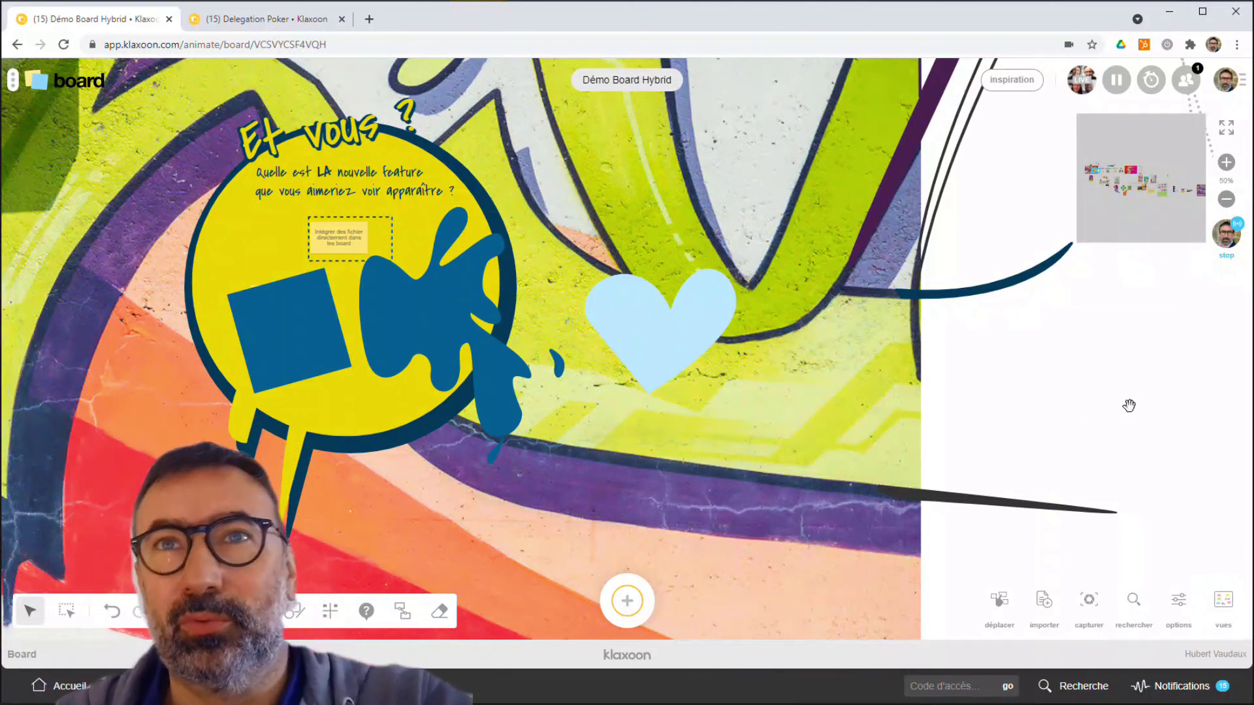
Step: Look back over the board content from the welcome mural past the Collaboration section to the shapes poster and its drawings
{"action": "scroll", "coordinate": [1128, 406], "scroll_direction": "down", "scroll_amount": 2}
{"action": "left_click_drag", "start_coordinate": [1128, 407], "coordinate": [722, 330]}
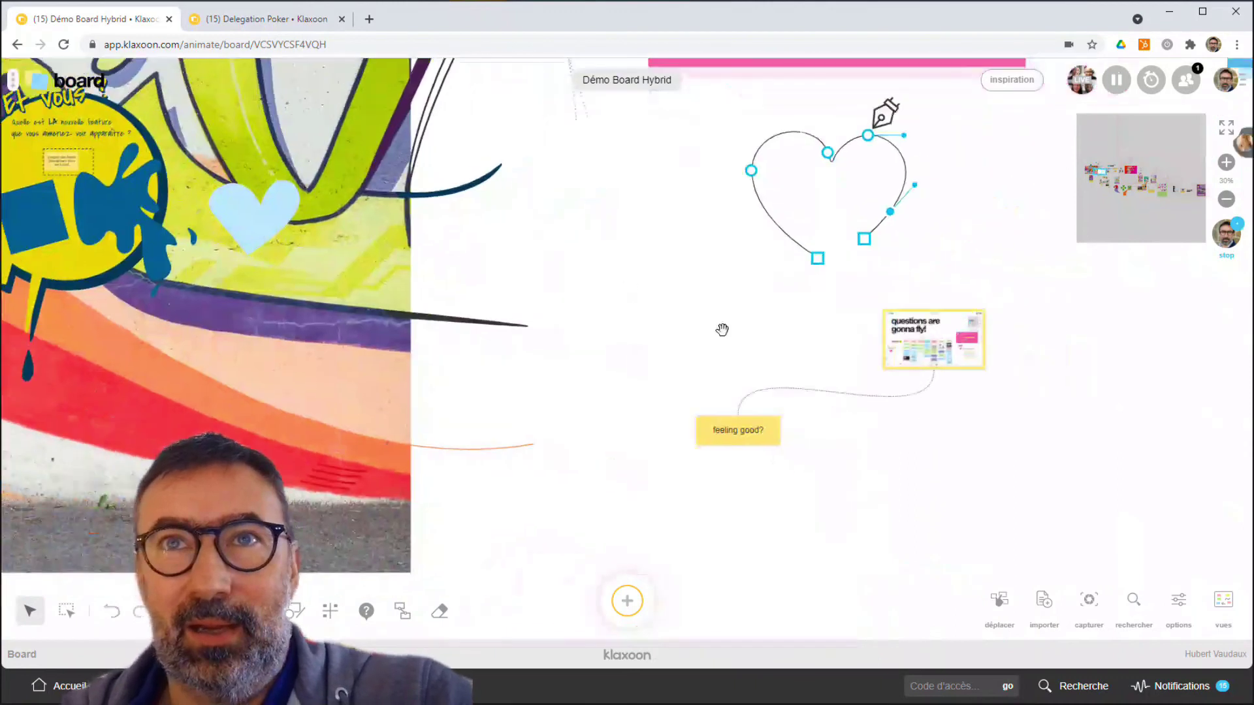
{"action": "scroll", "coordinate": [959, 446], "scroll_direction": "down", "scroll_amount": 3}
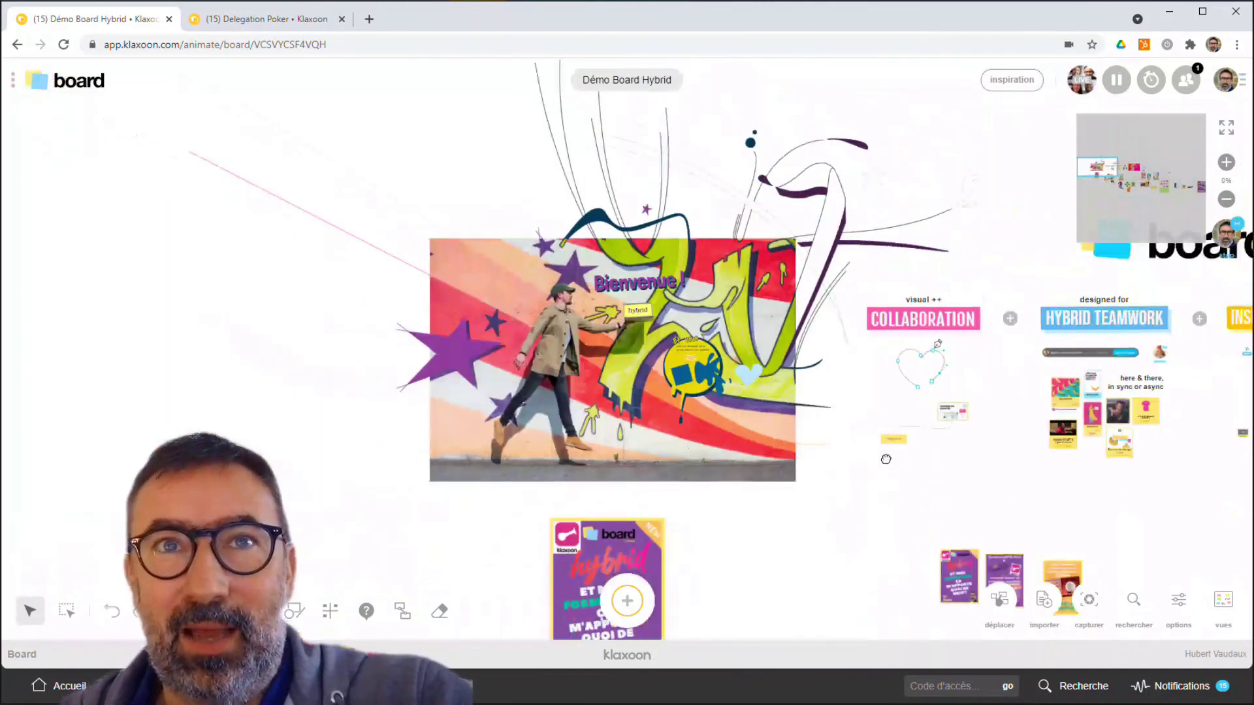
{"action": "left_click_drag", "start_coordinate": [886, 460], "coordinate": [781, 336]}
{"action": "left_click_drag", "start_coordinate": [950, 394], "coordinate": [752, 243]}
{"action": "left_click_drag", "start_coordinate": [877, 357], "coordinate": [603, 256]}
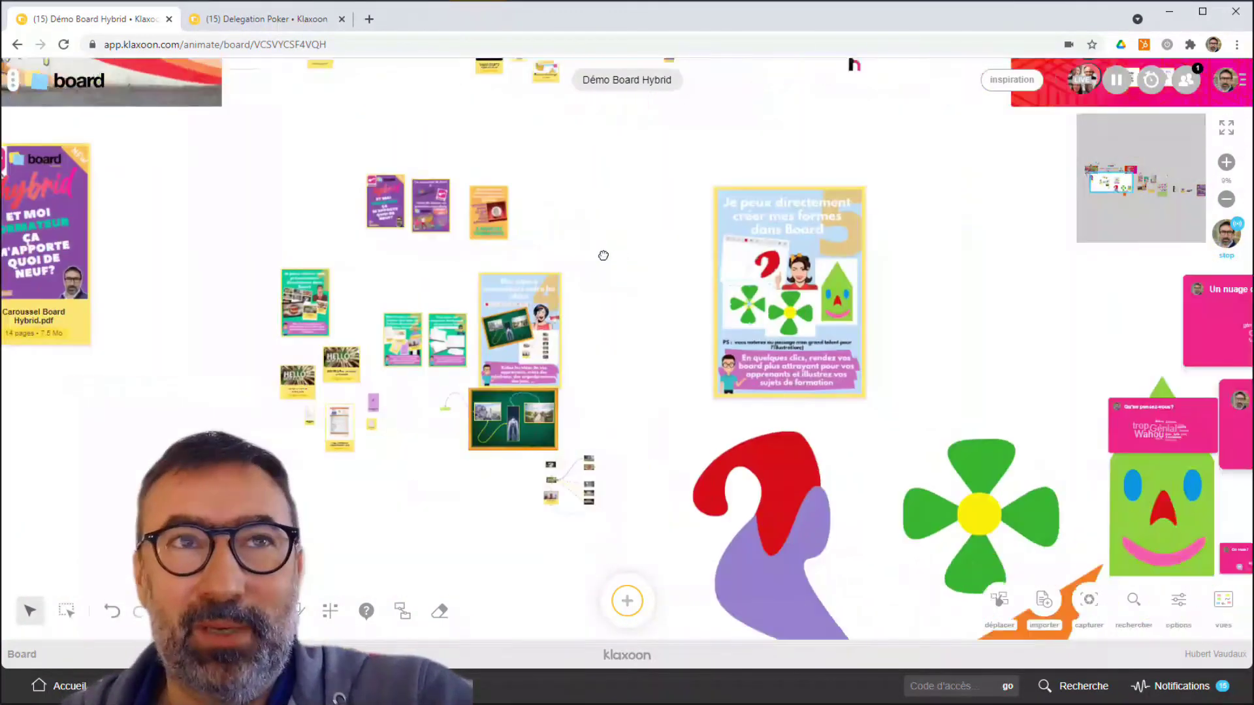